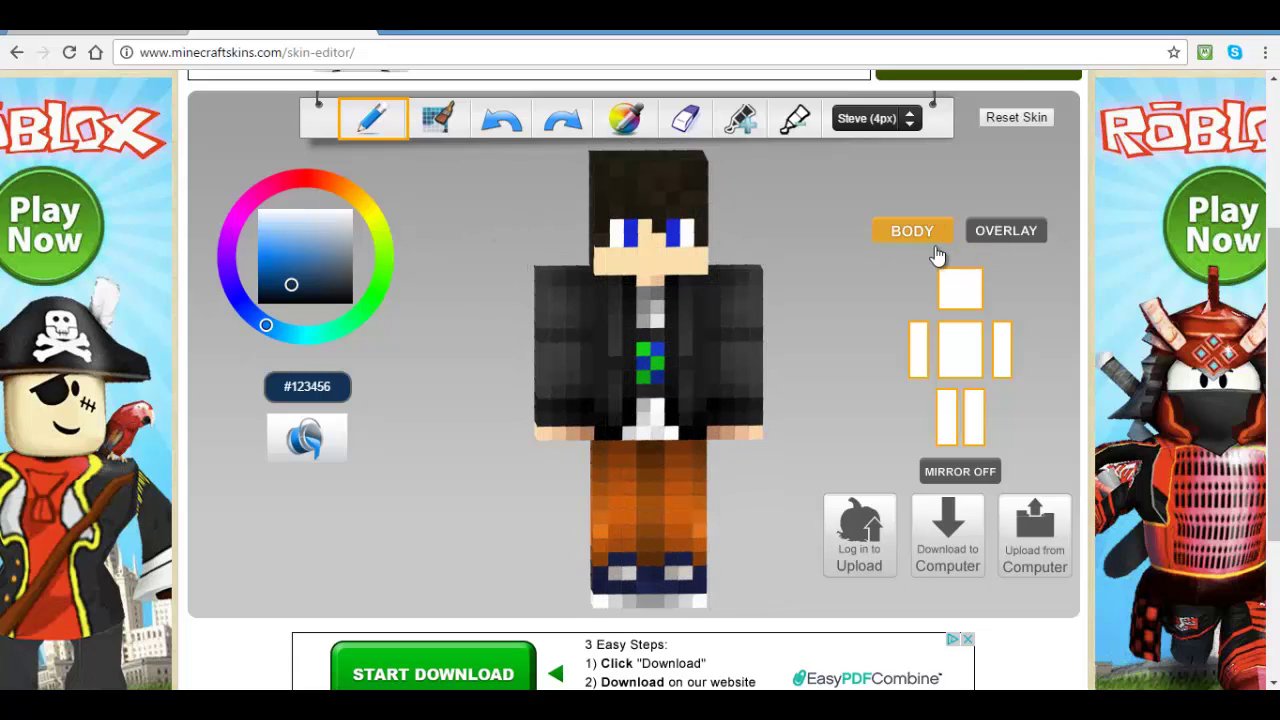
Erase the white and blue pixels of both eyes from the skin's face and download the edited skin to the computer.
{"action": "left_click_drag", "start_coordinate": [840, 240], "coordinate": [812, 235]}
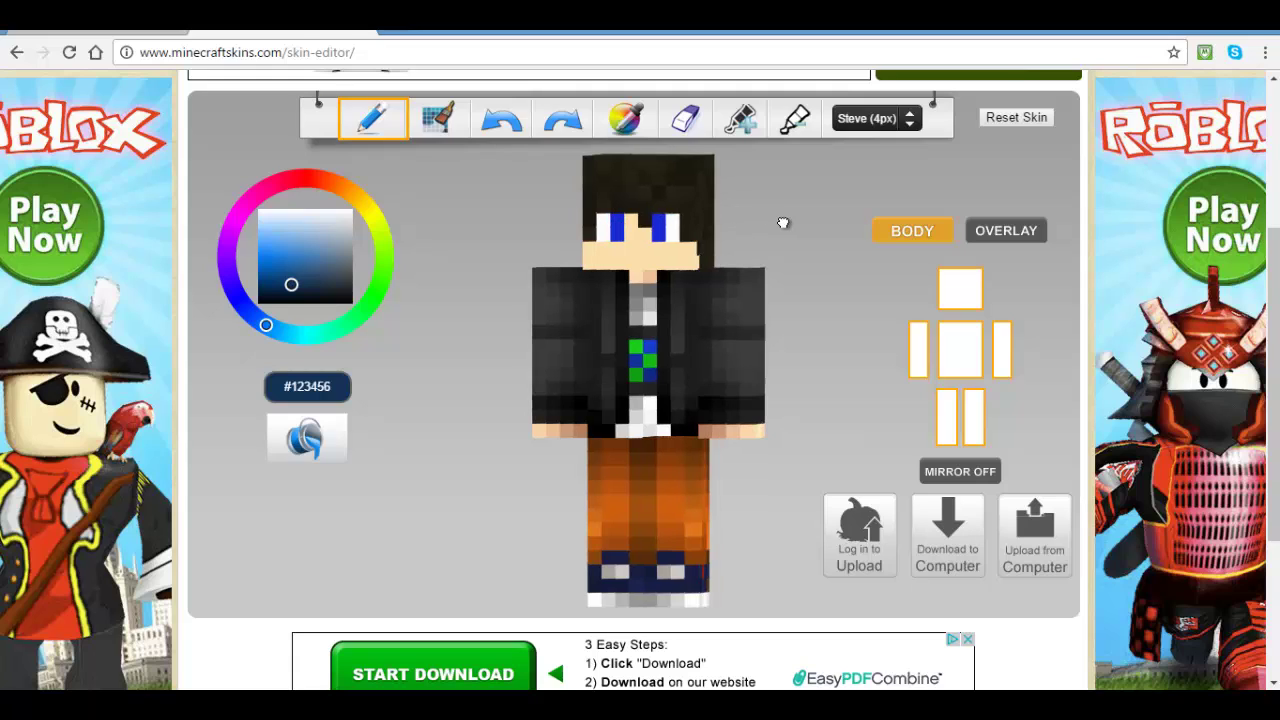
{"action": "left_click", "coordinate": [676, 119]}
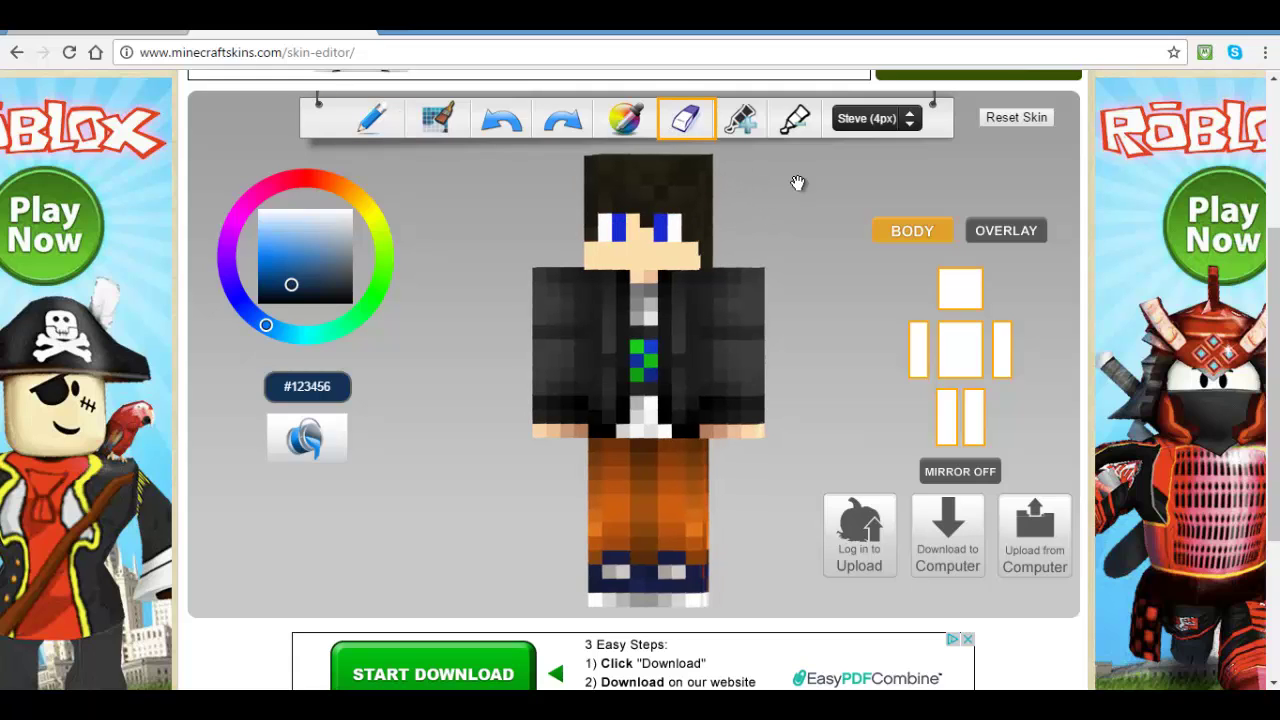
{"action": "left_click", "coordinate": [604, 226]}
{"action": "left_click", "coordinate": [617, 228]}
{"action": "left_click", "coordinate": [661, 228]}
{"action": "left_click", "coordinate": [676, 228]}
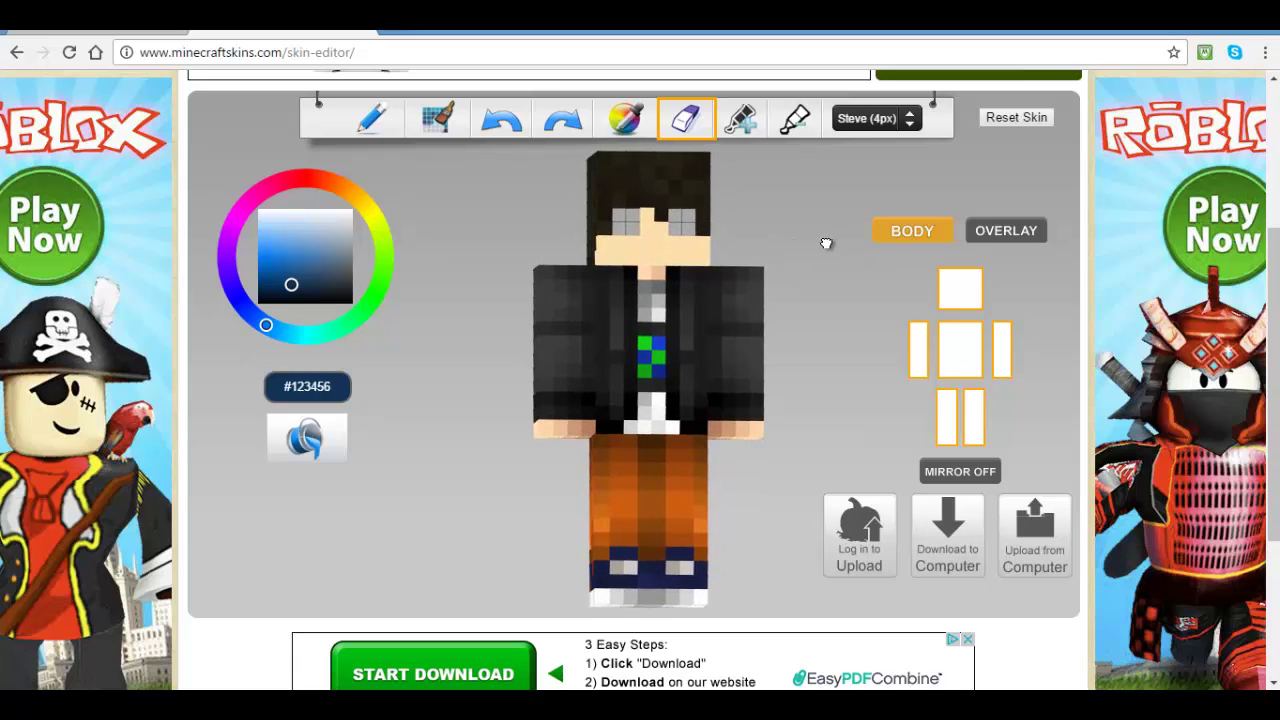
{"action": "mouse_move", "coordinate": [815, 236]}
{"action": "left_mouse_down"}
{"action": "mouse_move", "coordinate": [780, 191]}
{"action": "mouse_move", "coordinate": [817, 220]}
{"action": "mouse_move", "coordinate": [798, 233]}
{"action": "left_mouse_up"}
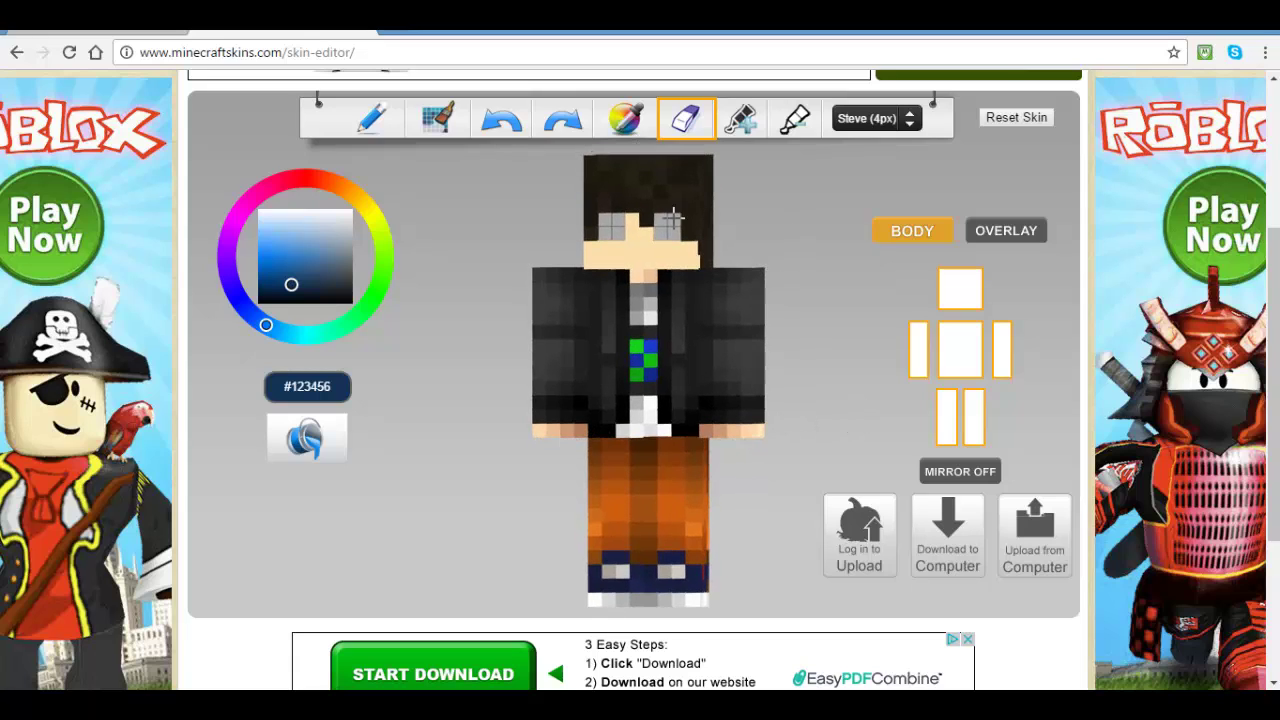
{"action": "left_click", "coordinate": [957, 517]}
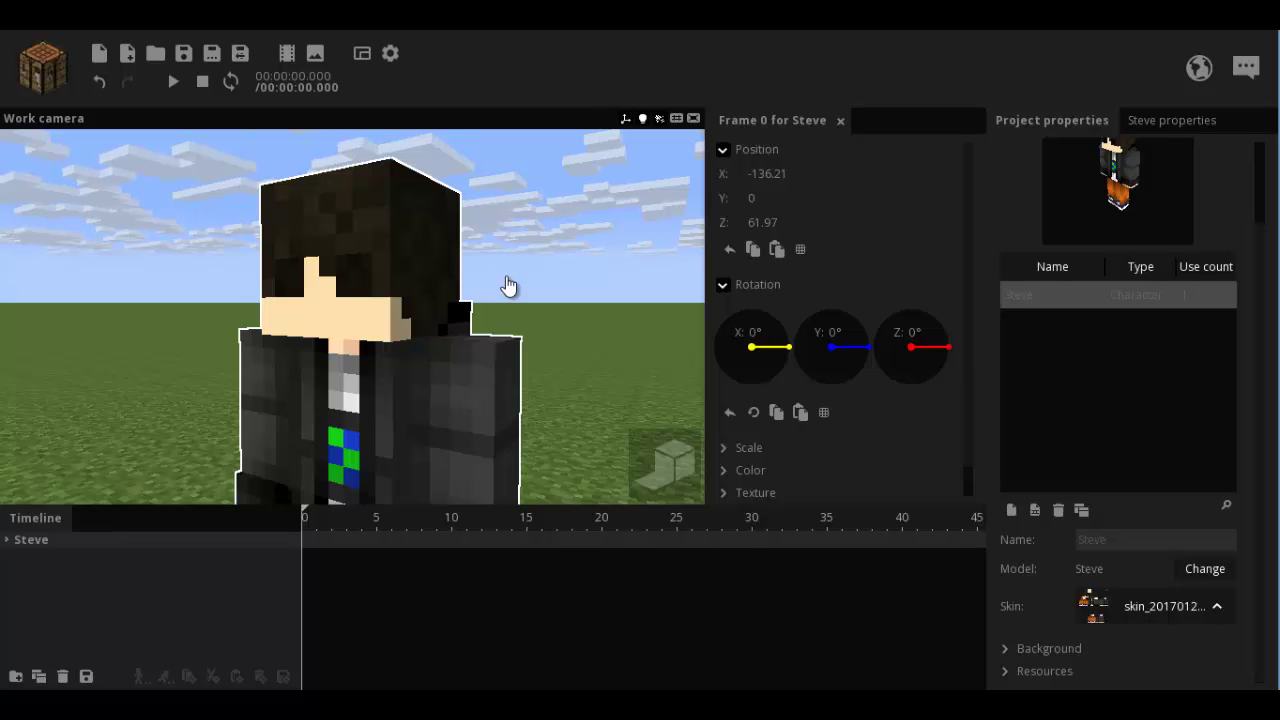
Create a cube without a texture in the scene with the Steve character.
{"action": "left_click_drag", "start_coordinate": [506, 279], "coordinate": [504, 285]}
{"action": "scroll", "coordinate": [513, 285], "scroll_direction": "up", "scroll_amount": 3}
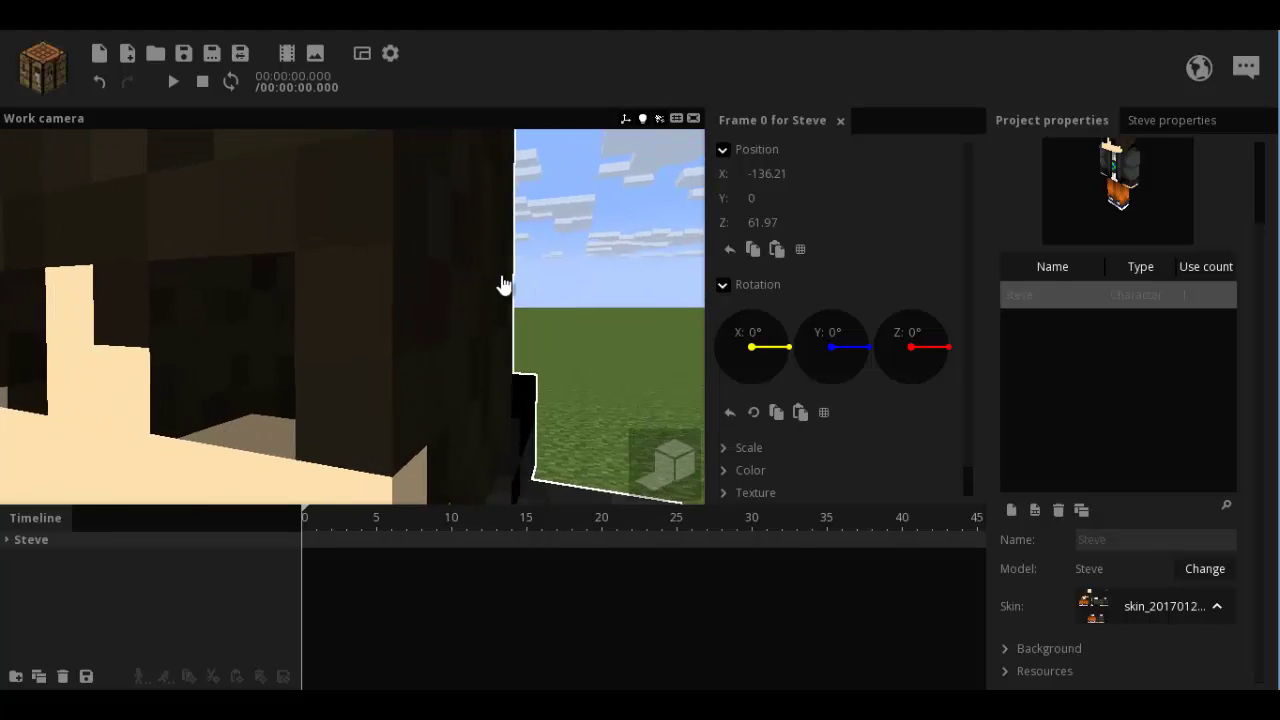
{"action": "scroll", "coordinate": [504, 285], "scroll_direction": "down", "scroll_amount": 4}
{"action": "scroll", "coordinate": [507, 286], "scroll_direction": "up", "scroll_amount": 1}
{"action": "scroll", "coordinate": [508, 286], "scroll_direction": "down", "scroll_amount": 3}
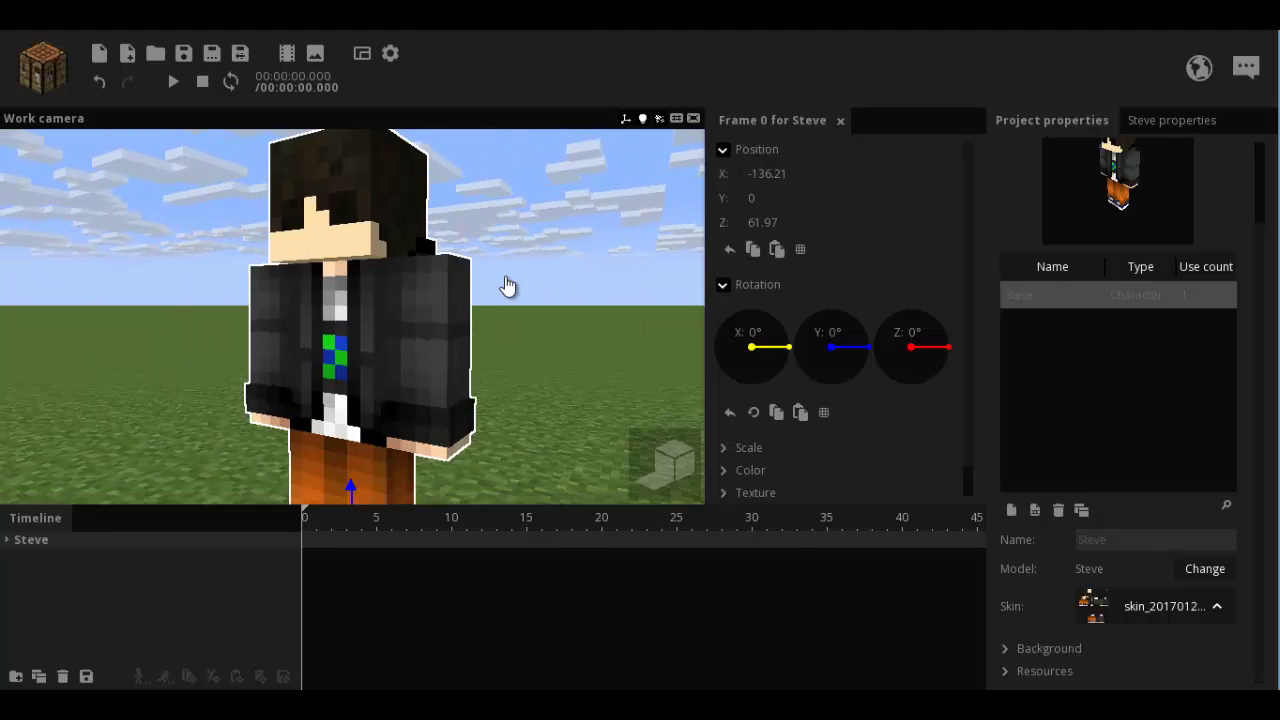
{"action": "scroll", "coordinate": [508, 287], "scroll_direction": "down", "scroll_amount": 4}
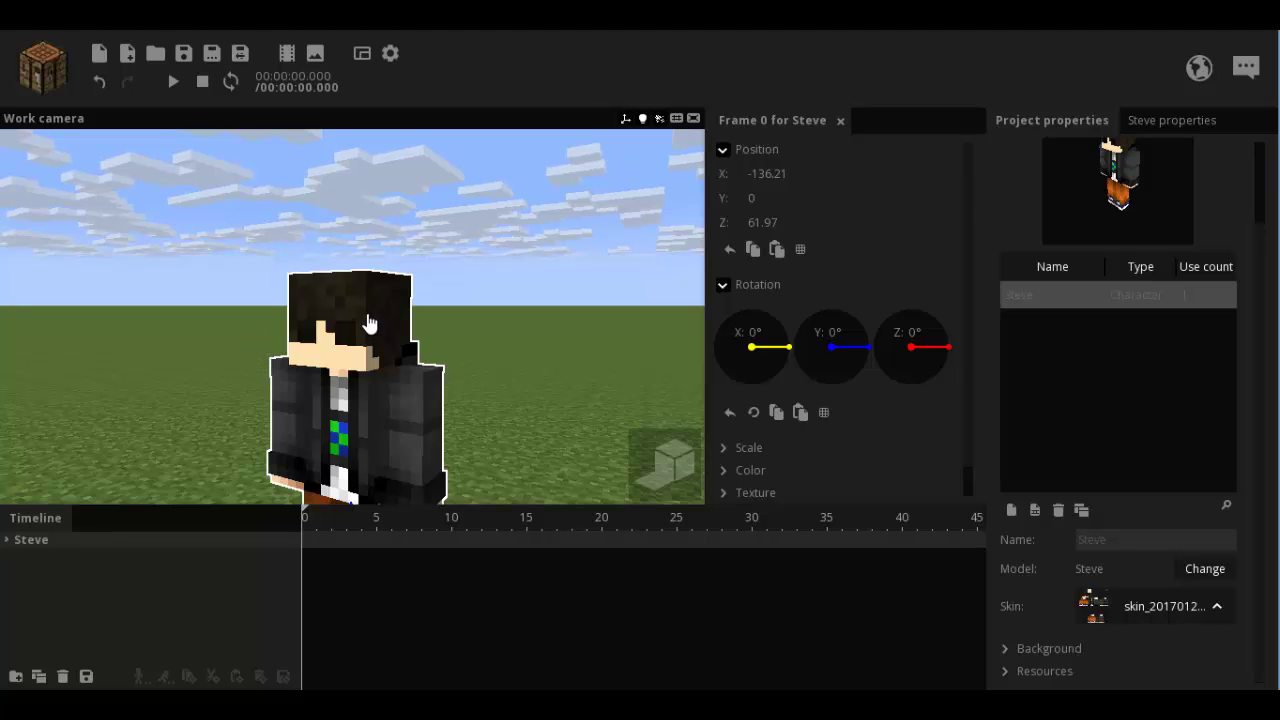
{"action": "left_click", "coordinate": [42, 70]}
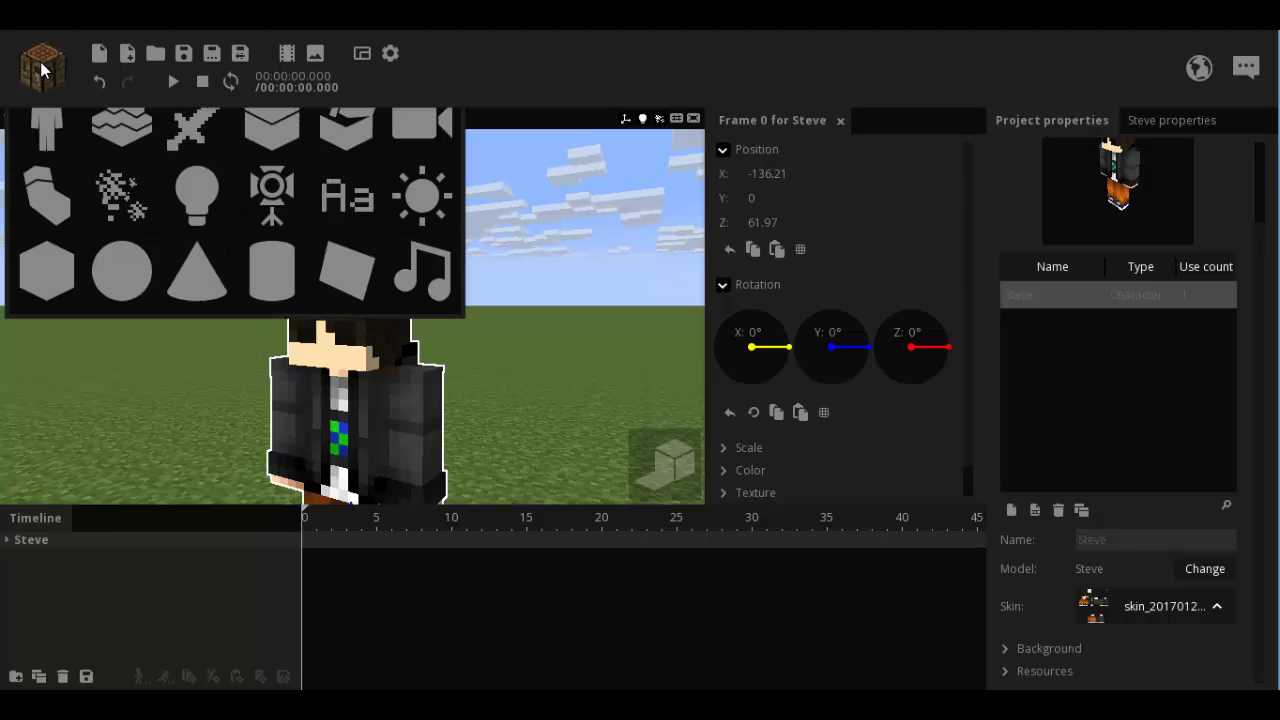
{"action": "left_click", "coordinate": [47, 295]}
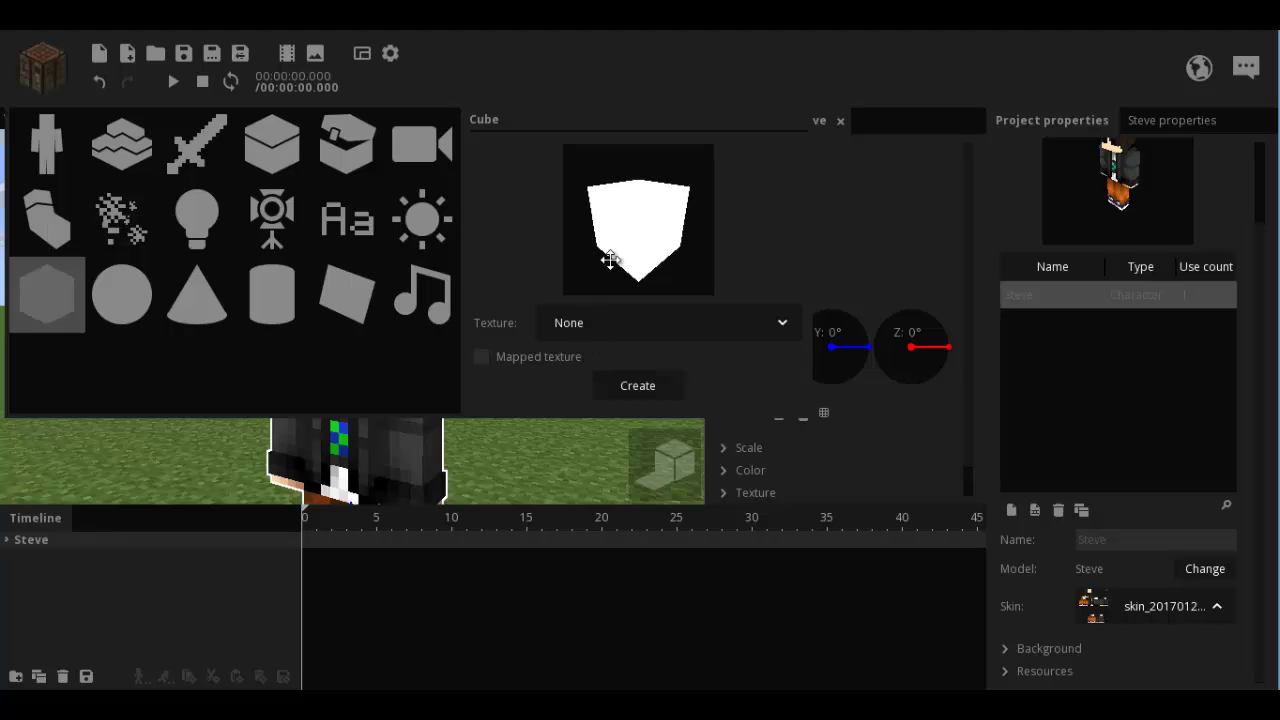
{"action": "left_click_drag", "start_coordinate": [617, 257], "coordinate": [632, 252]}
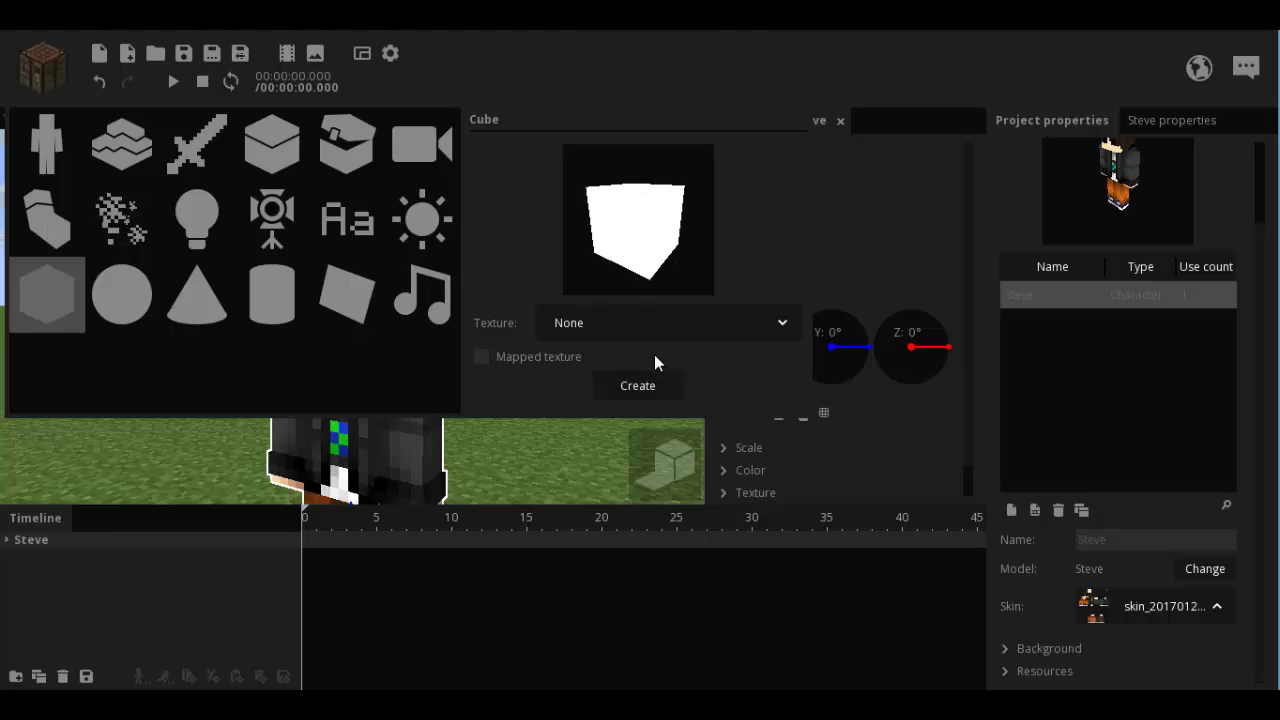
{"action": "left_click", "coordinate": [662, 384]}
Select the cube and set its parent to the head in Steve's body hierarchy.
{"action": "scroll", "coordinate": [421, 311], "scroll_direction": "down", "scroll_amount": 3}
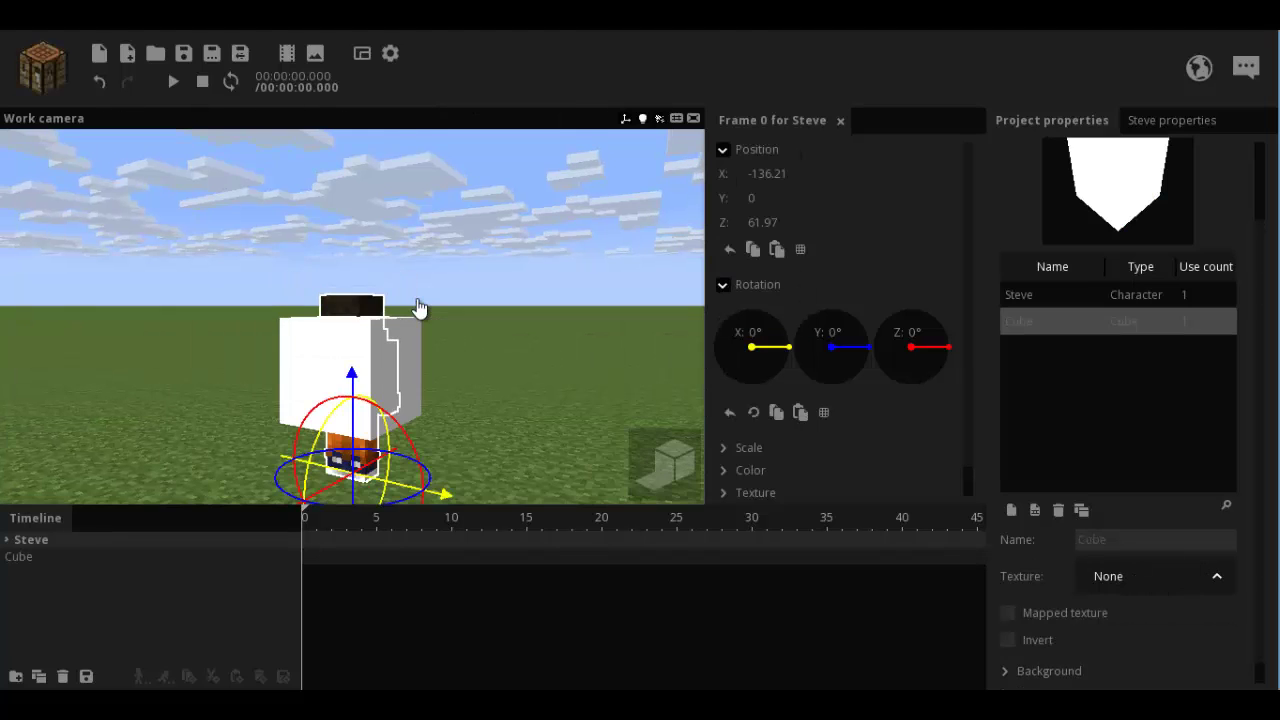
{"action": "left_click", "coordinate": [291, 348]}
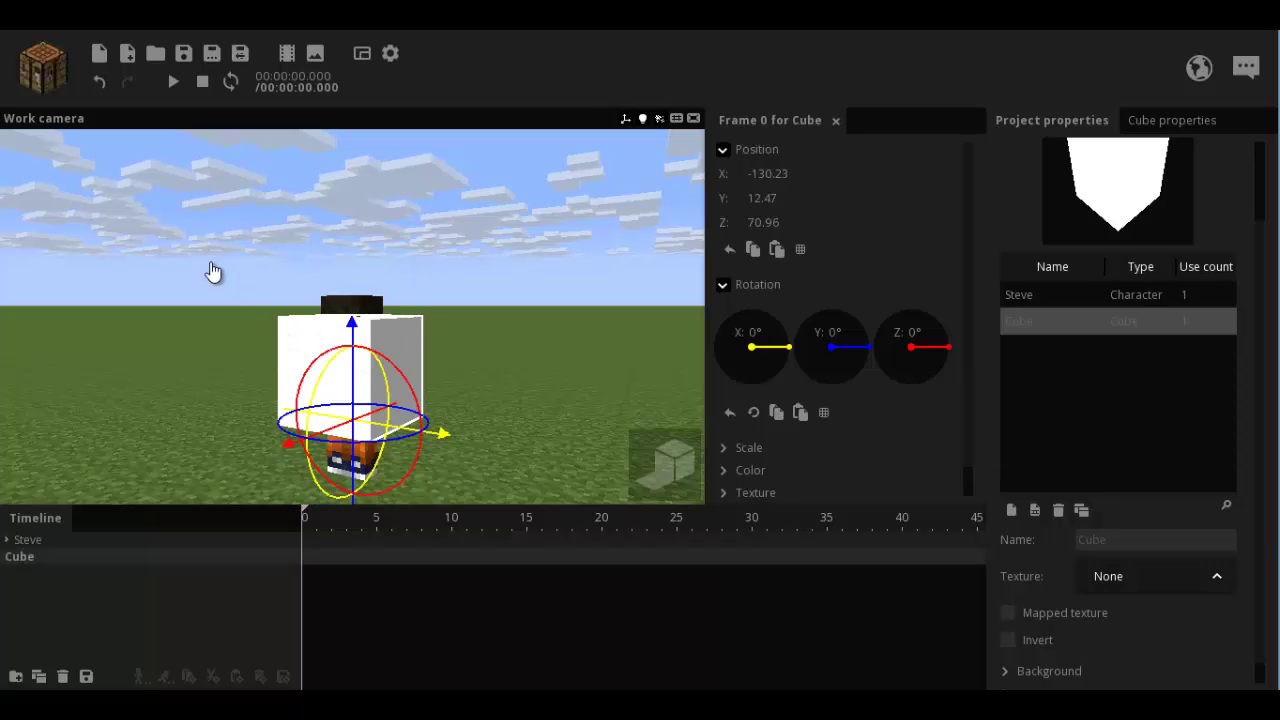
{"action": "scroll", "coordinate": [211, 274], "scroll_direction": "up", "scroll_amount": 4}
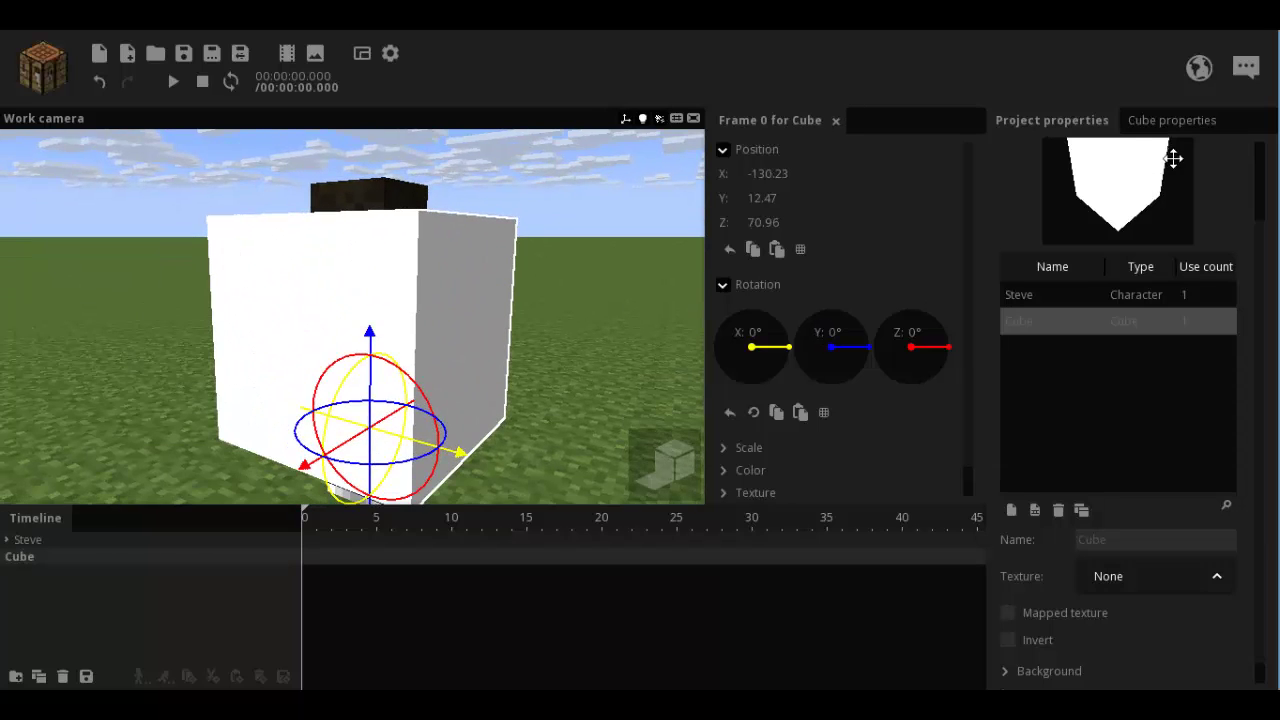
{"action": "left_click", "coordinate": [1158, 122]}
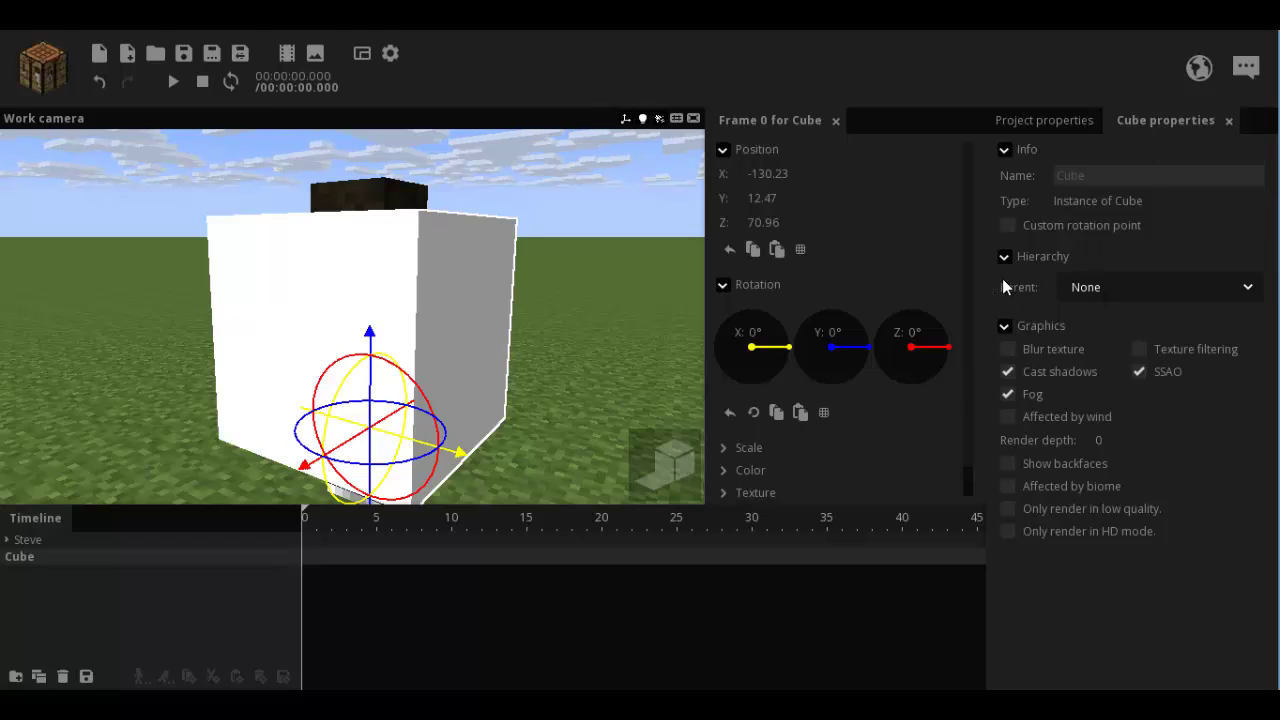
{"action": "left_click", "coordinate": [1100, 291]}
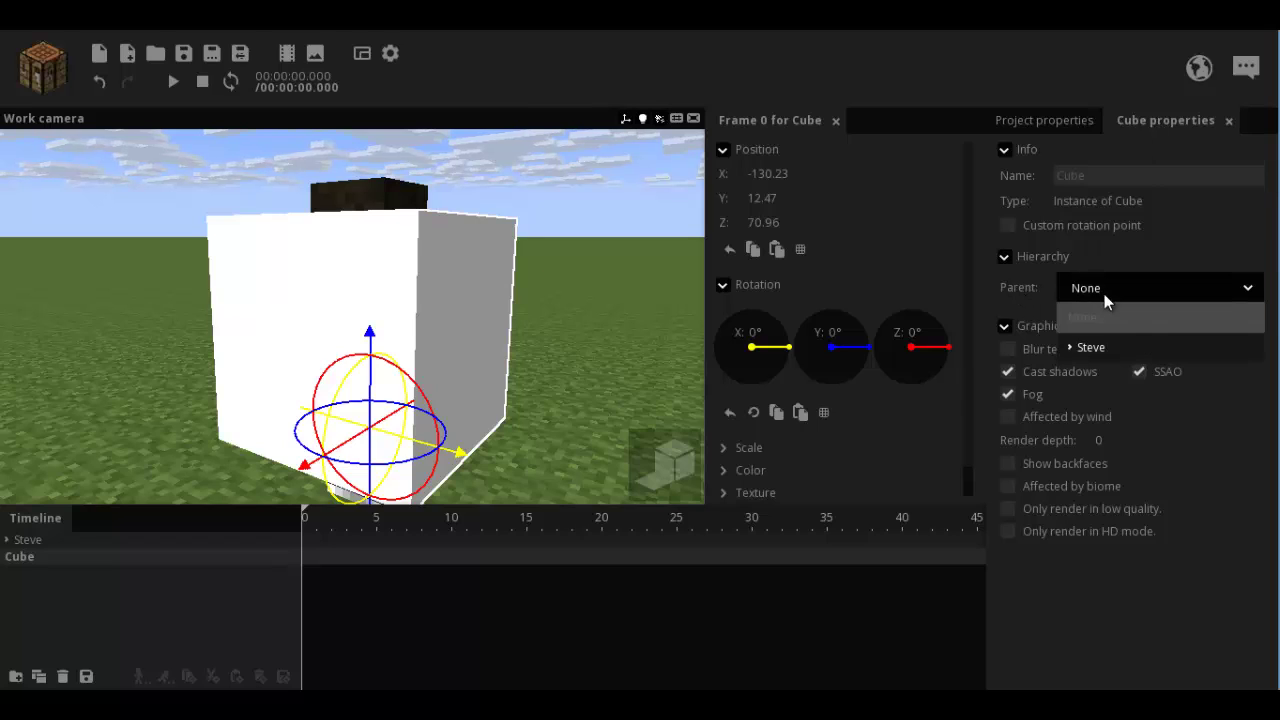
{"action": "left_click", "coordinate": [1071, 347]}
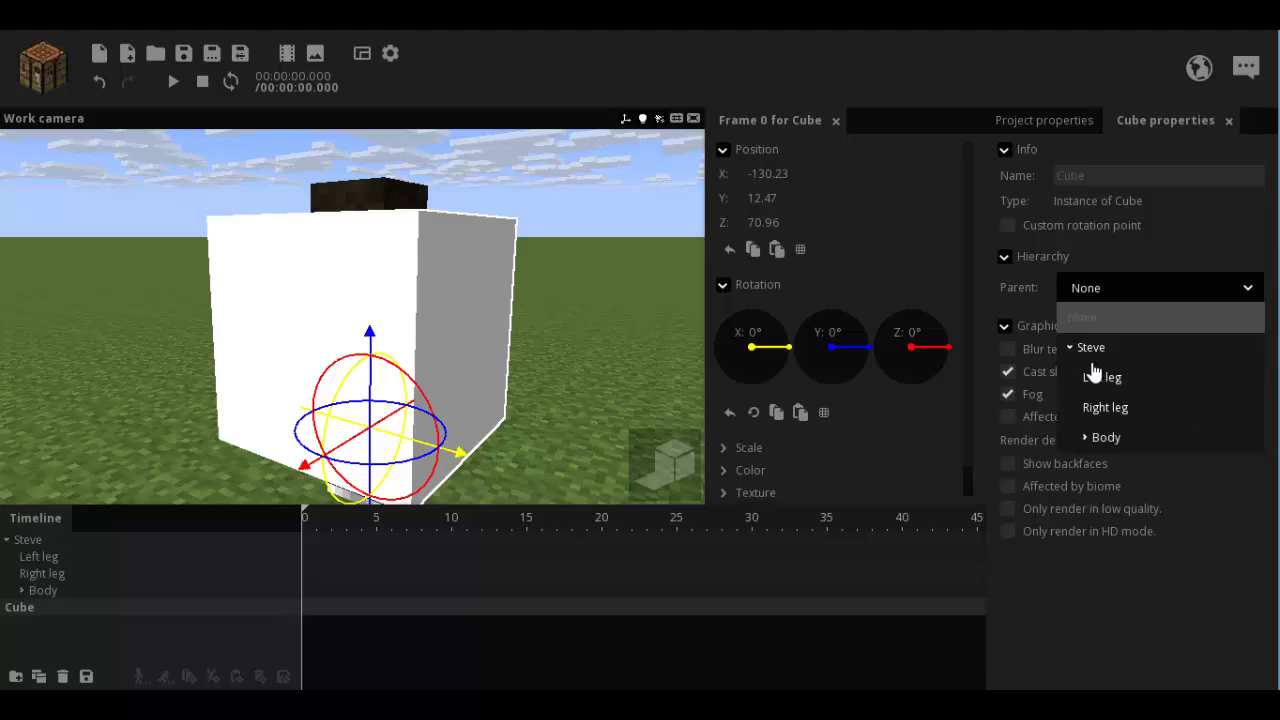
{"action": "left_click", "coordinate": [1084, 440]}
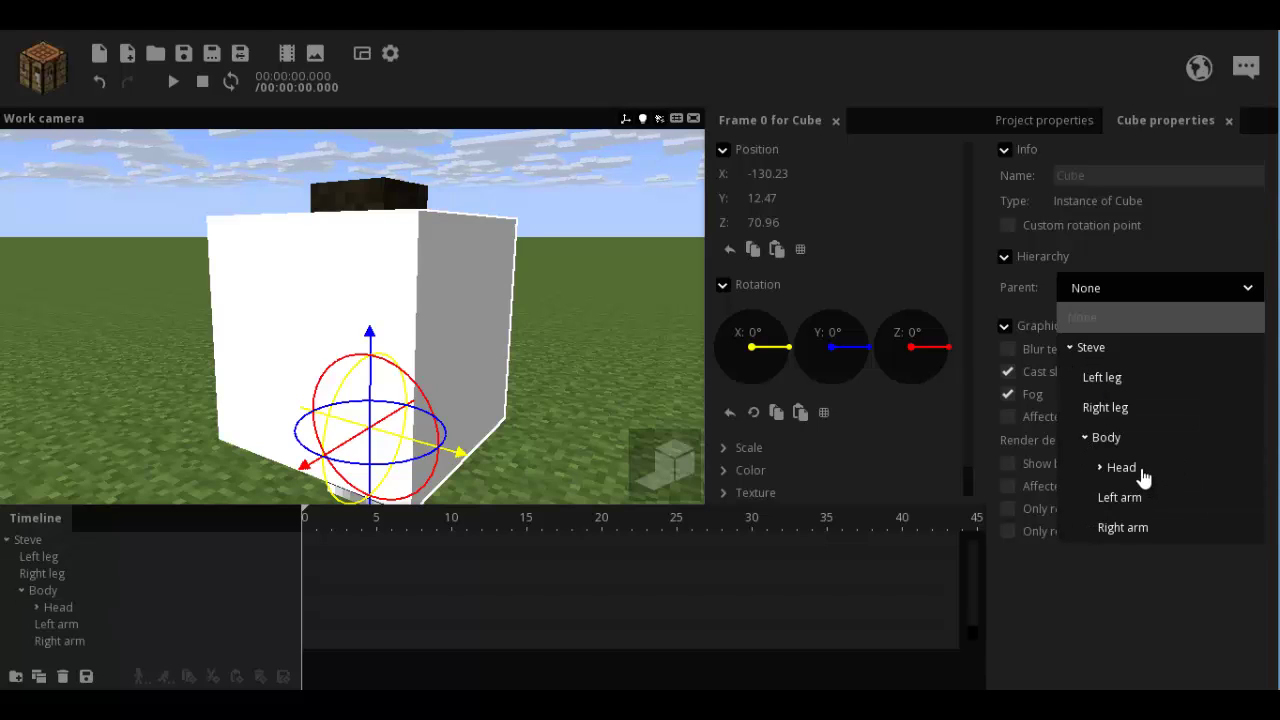
{"action": "left_click", "coordinate": [1141, 473]}
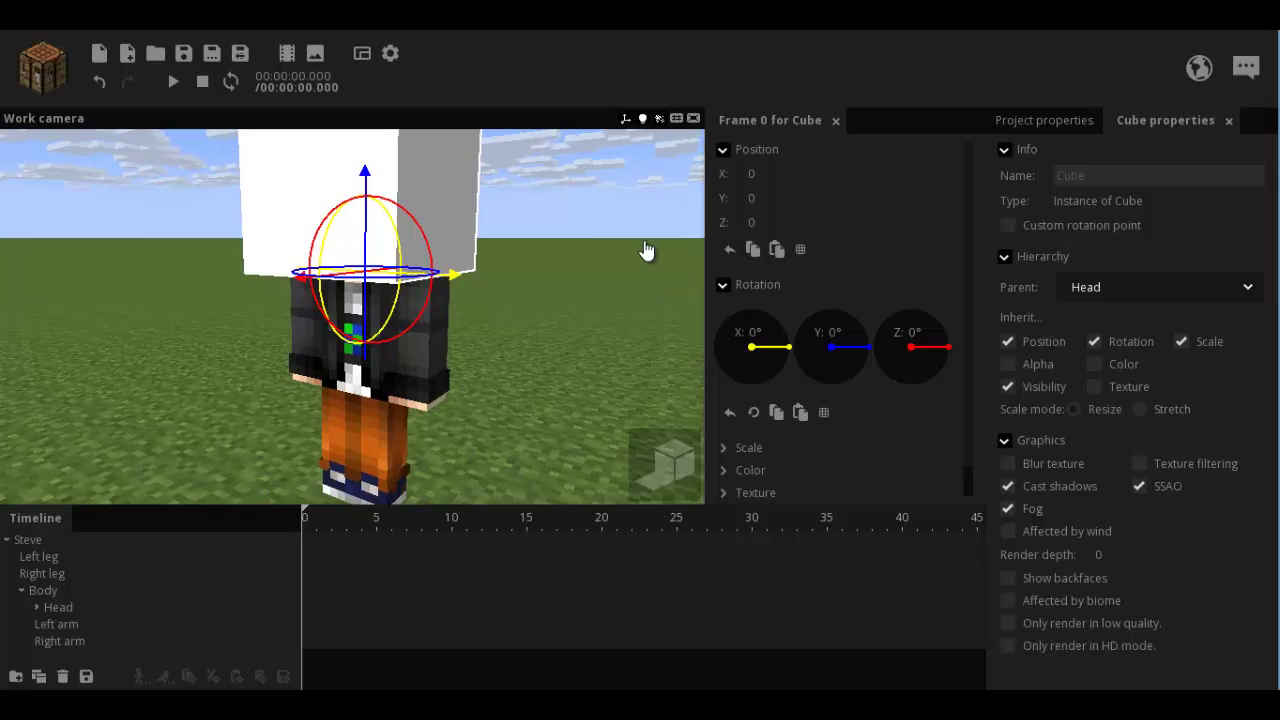
Split the cube's scale into separate axes and shrink it to X 0.43, Y 0.31 and Z 0.23.
{"action": "key", "text": "w"}
{"action": "right_click_drag", "start_coordinate": [645, 242], "coordinate": [648, 247]}
{"action": "key", "text": "s"}
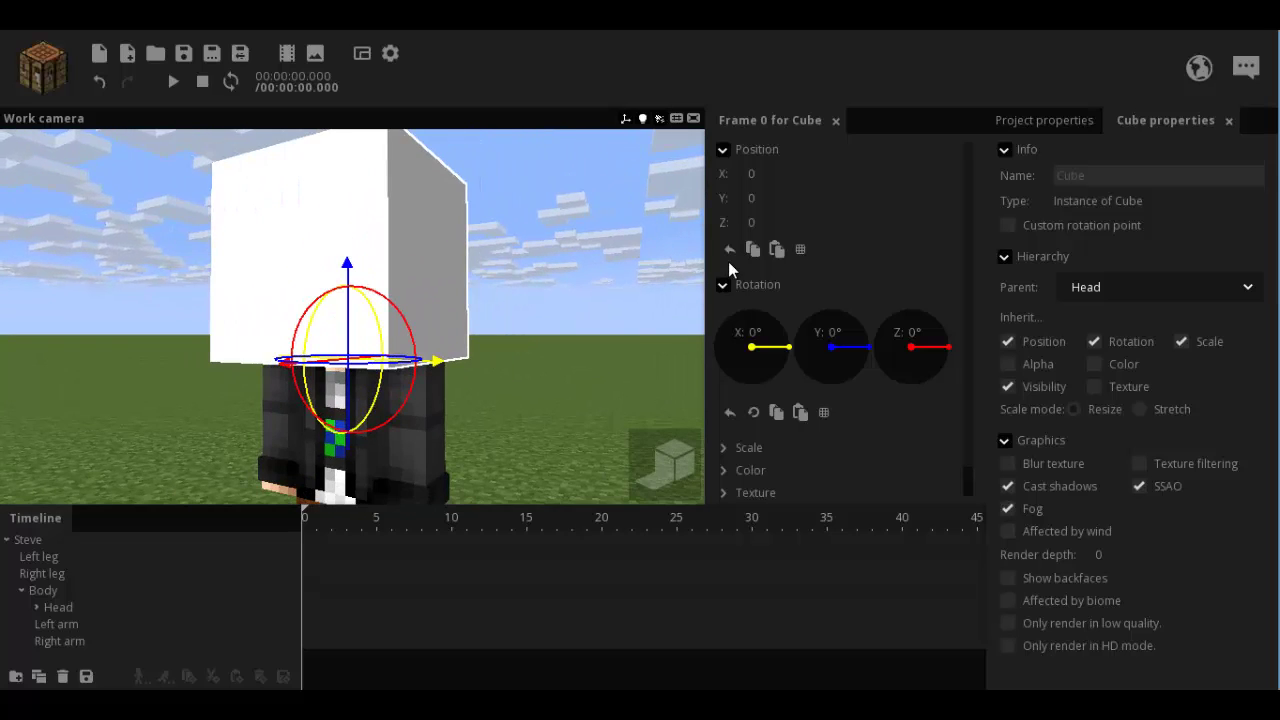
{"action": "left_click", "coordinate": [729, 448]}
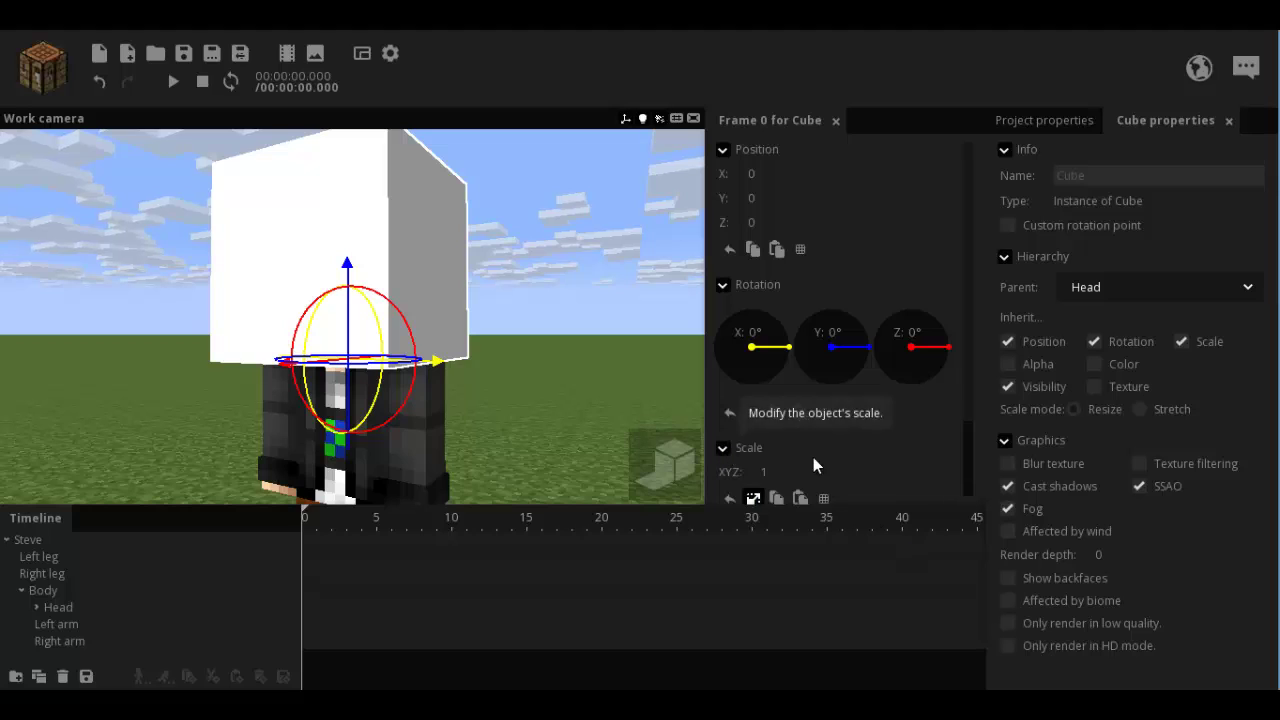
{"action": "left_click", "coordinate": [753, 497]}
{"action": "scroll", "coordinate": [971, 370], "scroll_direction": "down", "scroll_amount": 2}
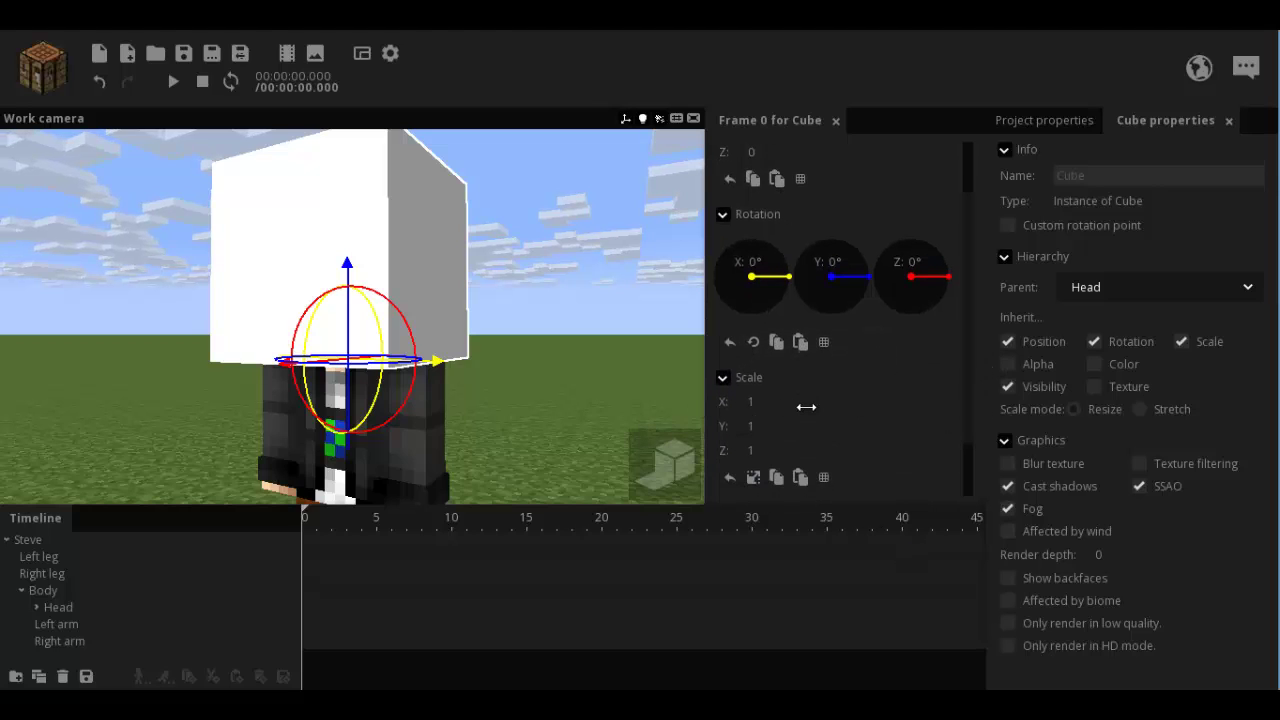
{"action": "left_click_drag", "start_coordinate": [826, 429], "coordinate": [775, 446]}
{"action": "scroll", "coordinate": [527, 326], "scroll_direction": "up", "scroll_amount": 3}
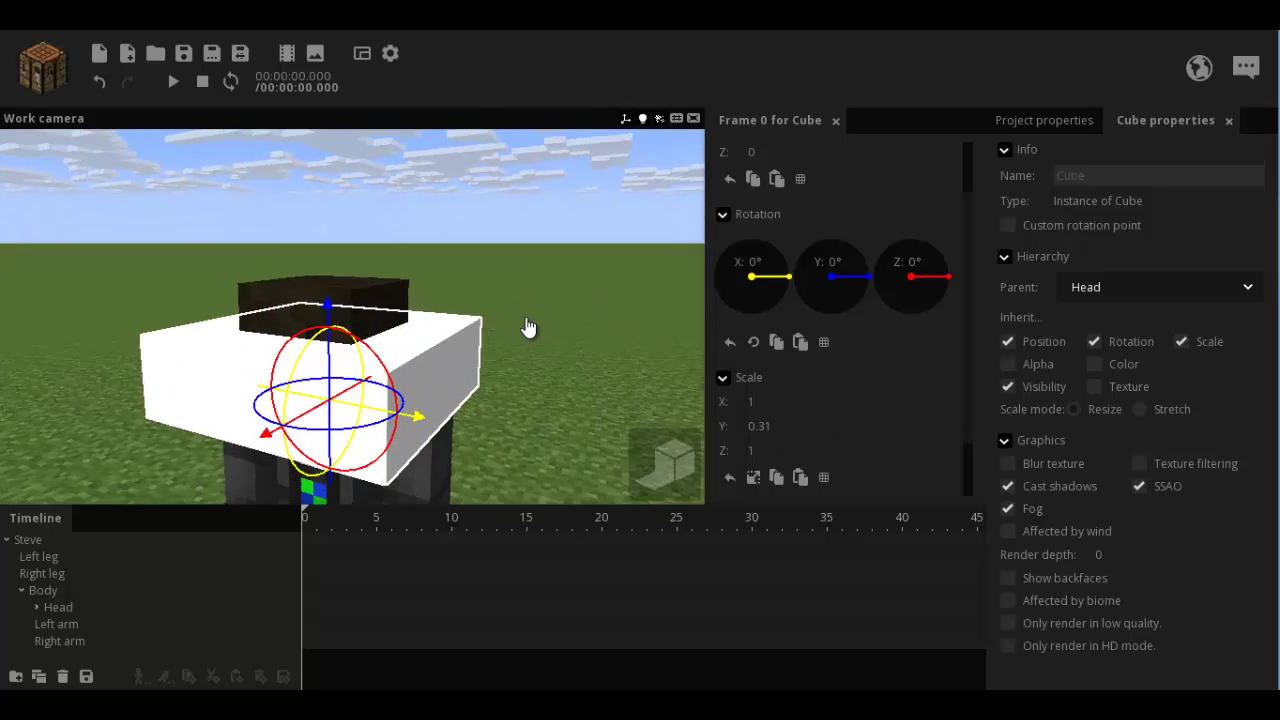
{"action": "left_click_drag", "start_coordinate": [790, 400], "coordinate": [747, 401]}
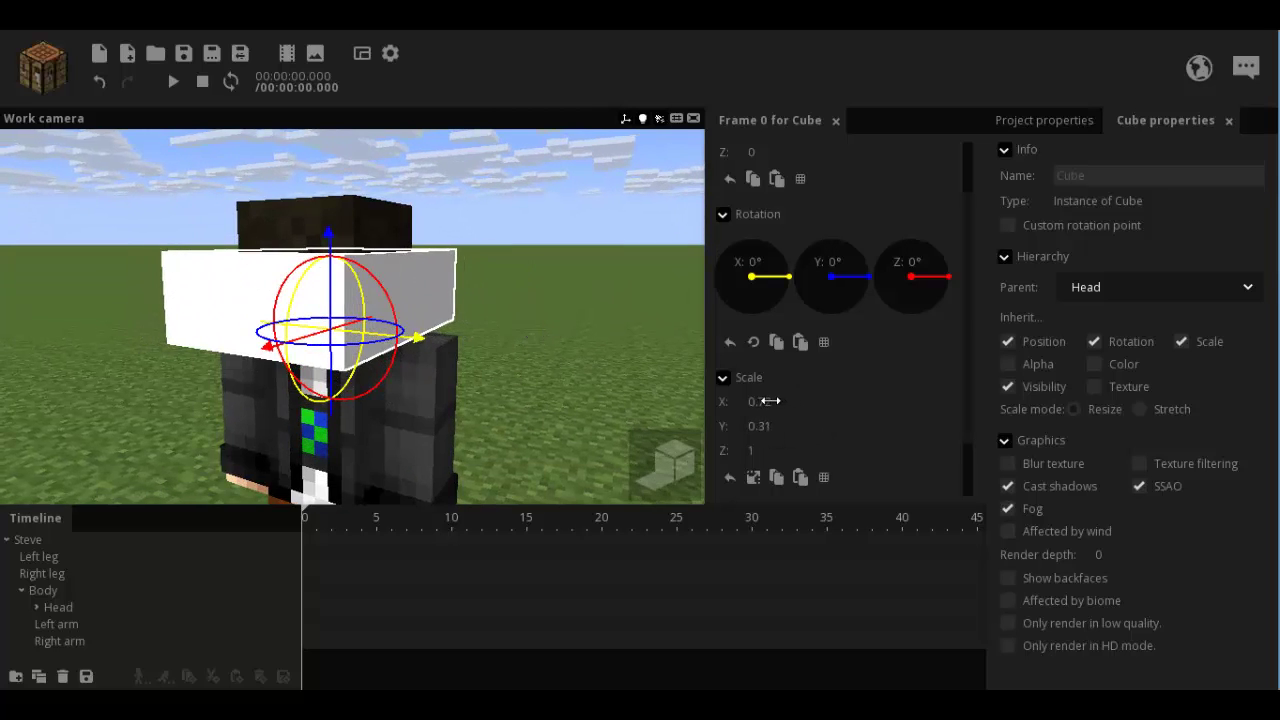
{"action": "left_click_drag", "start_coordinate": [777, 451], "coordinate": [708, 456]}
Move the cube forward inside the head toward the erased eye openings, to a Z position of about 2.17.
{"action": "right_click_drag", "start_coordinate": [534, 314], "coordinate": [528, 305]}
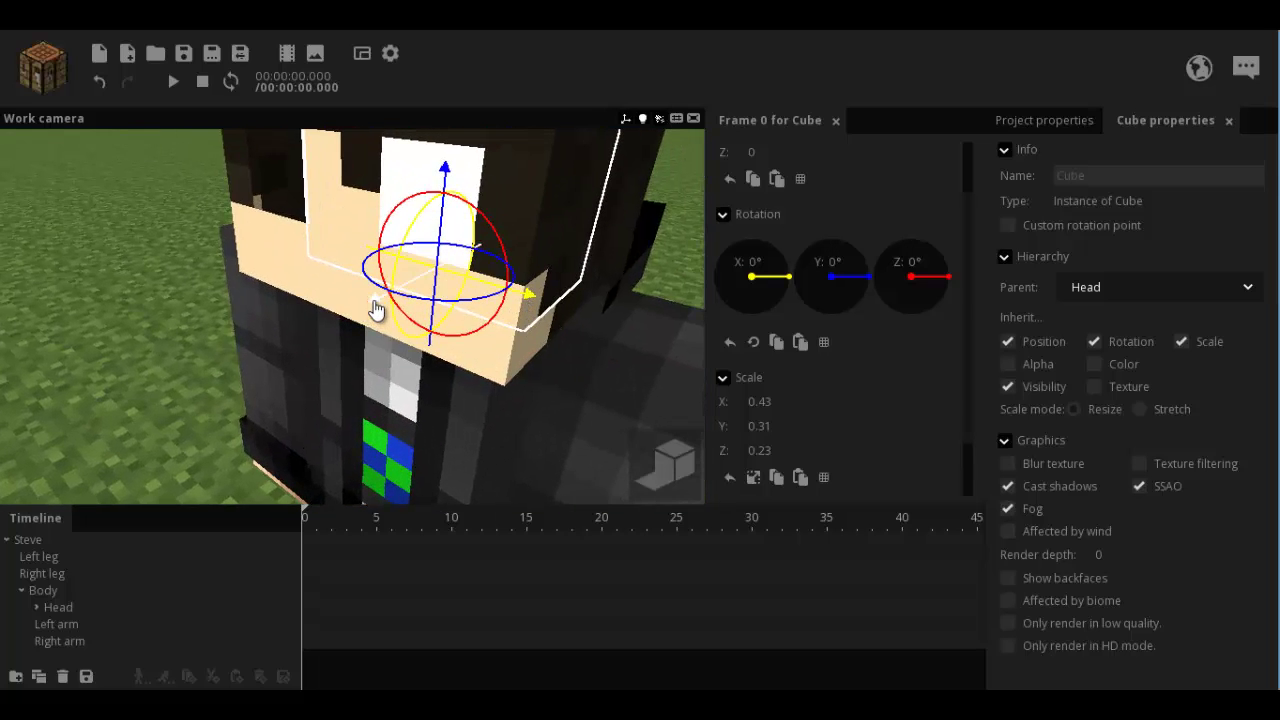
{"action": "left_click_drag", "start_coordinate": [376, 310], "coordinate": [310, 310]}
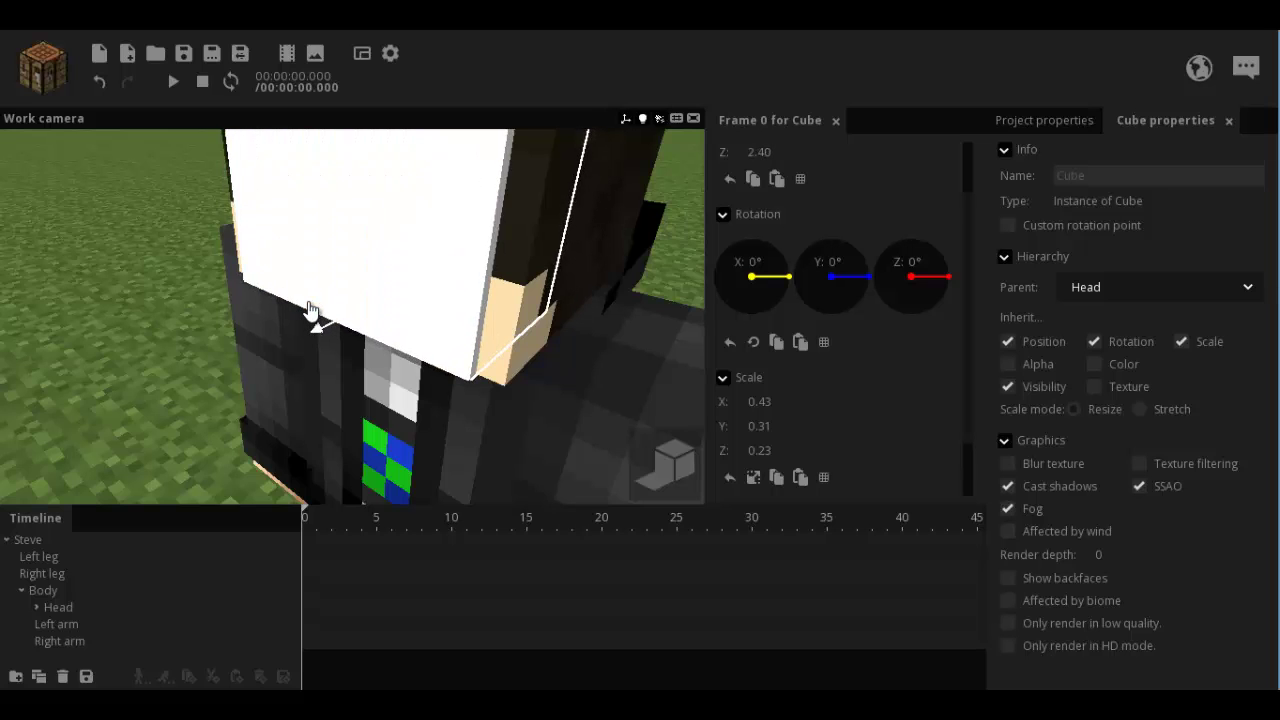
{"action": "left_click_drag", "start_coordinate": [144, 238], "coordinate": [144, 238]}
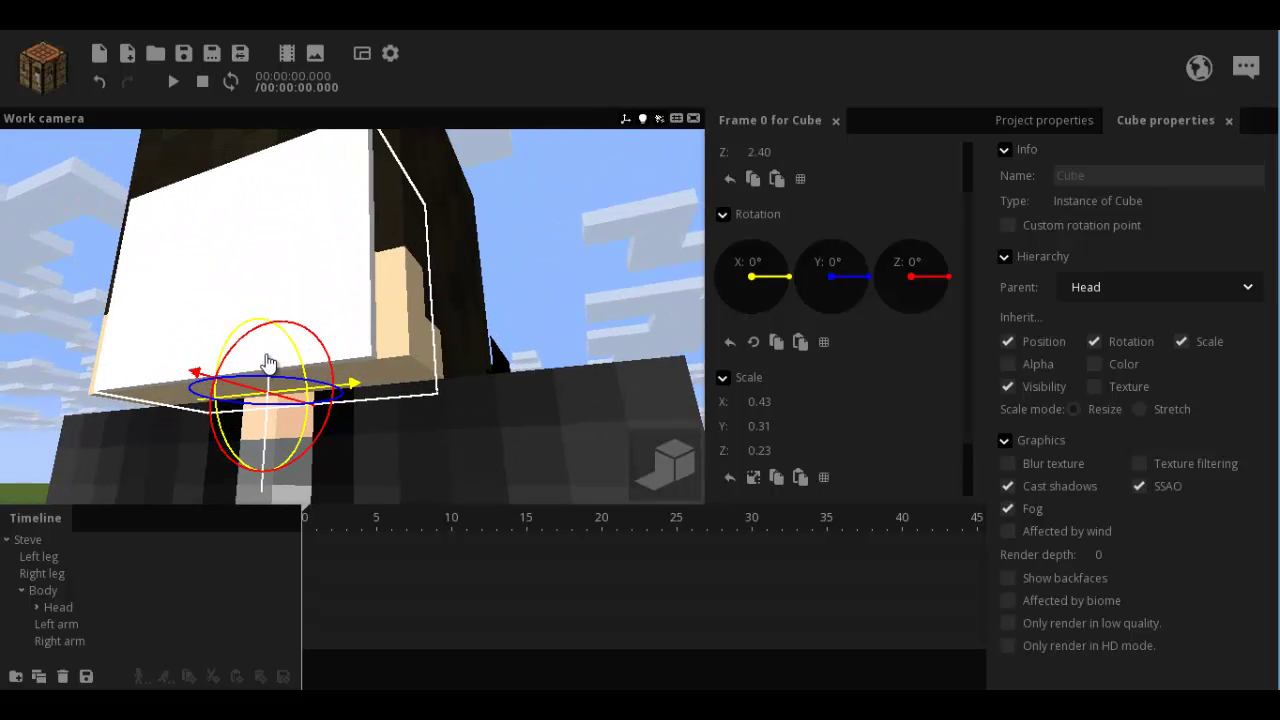
{"action": "left_click_drag", "start_coordinate": [266, 356], "coordinate": [257, 340]}
{"action": "left_click_drag", "start_coordinate": [121, 316], "coordinate": [125, 316]}
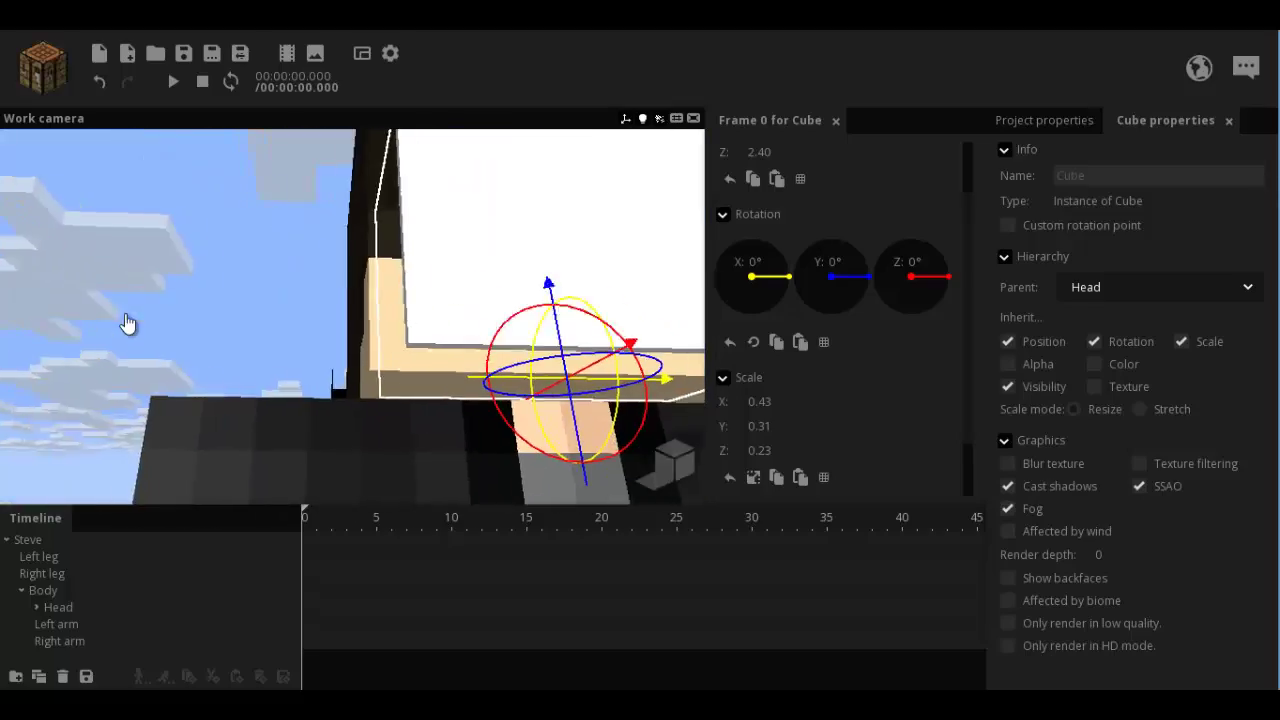
{"action": "mouse_move", "coordinate": [128, 323]}
{"action": "right_mouse_down"}
{"action": "mouse_move", "coordinate": [109, 323]}
{"action": "mouse_move", "coordinate": [120, 334]}
{"action": "mouse_move", "coordinate": [91, 320]}
{"action": "mouse_move", "coordinate": [338, 335]}
{"action": "right_mouse_up"}
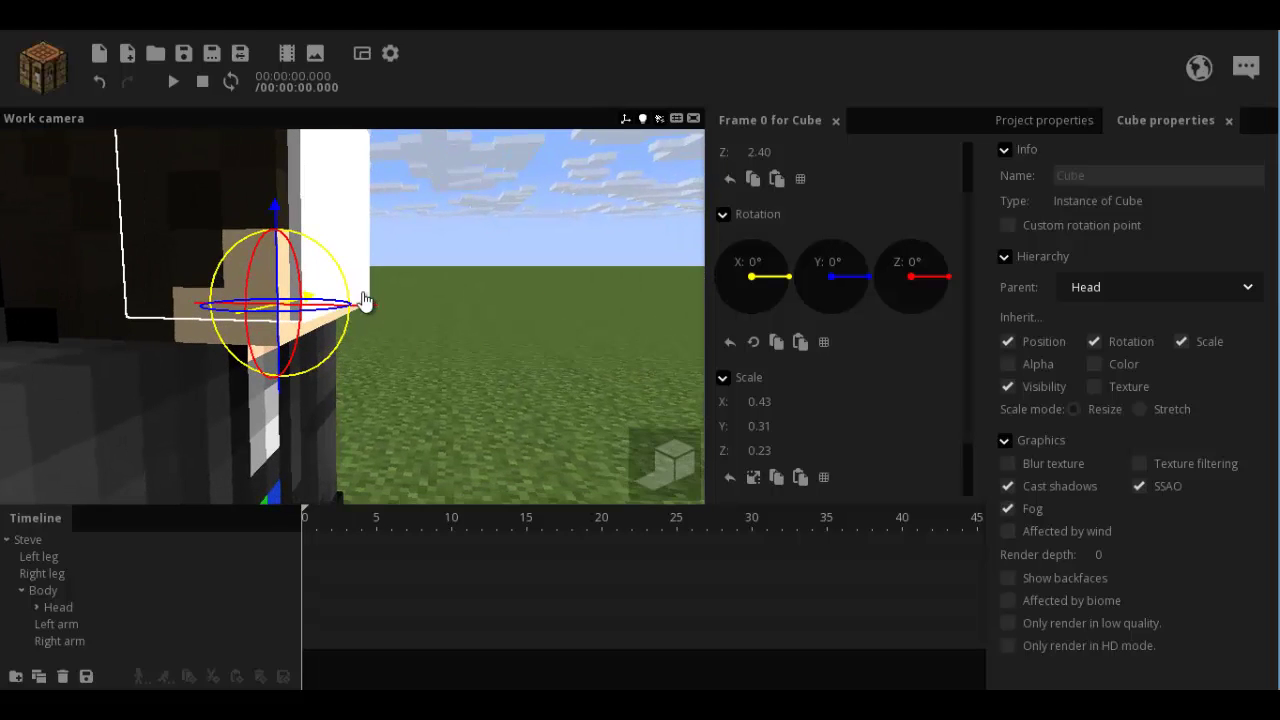
{"action": "left_click_drag", "start_coordinate": [366, 314], "coordinate": [355, 309]}
Raise the cube slightly and move it back behind the eye openings, to a Z position of about 0.38.
{"action": "right_click_drag", "start_coordinate": [413, 296], "coordinate": [415, 301]}
{"action": "key", "text": "w"}
{"action": "key", "text": "s"}
{"action": "key", "text": "w"}
{"action": "key", "text": "d"}
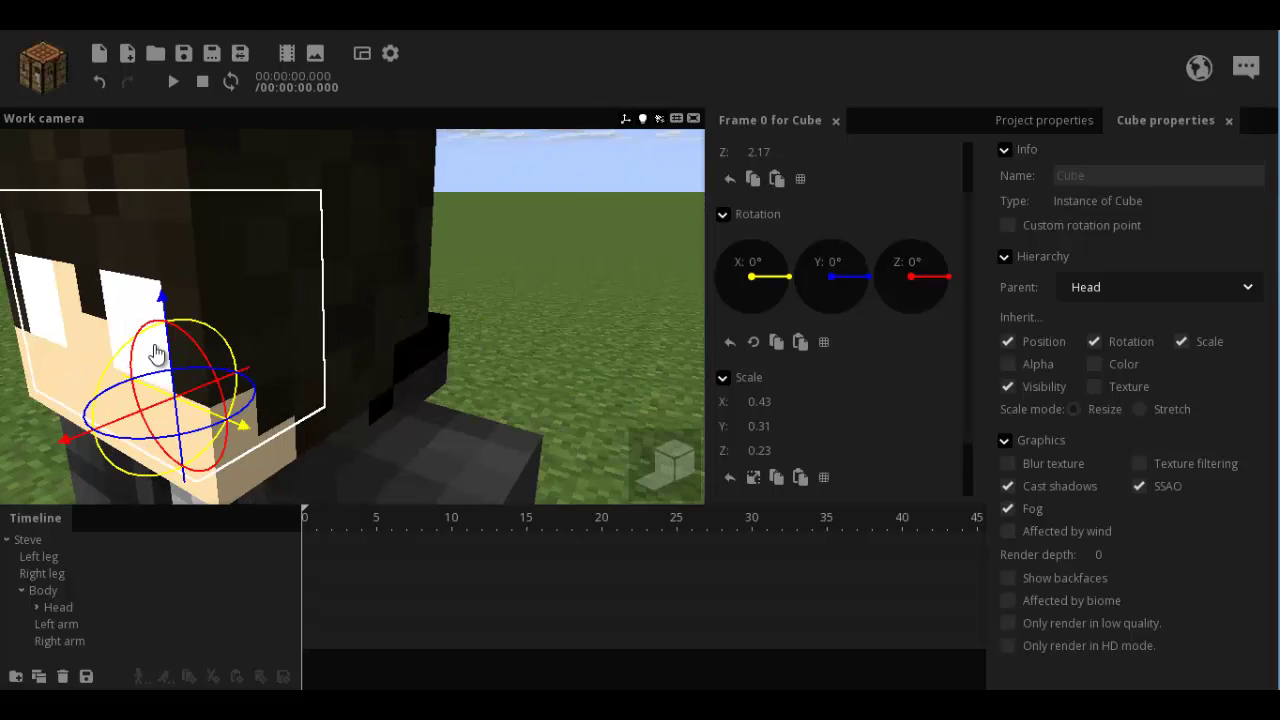
{"action": "left_click_drag", "start_coordinate": [167, 352], "coordinate": [162, 326]}
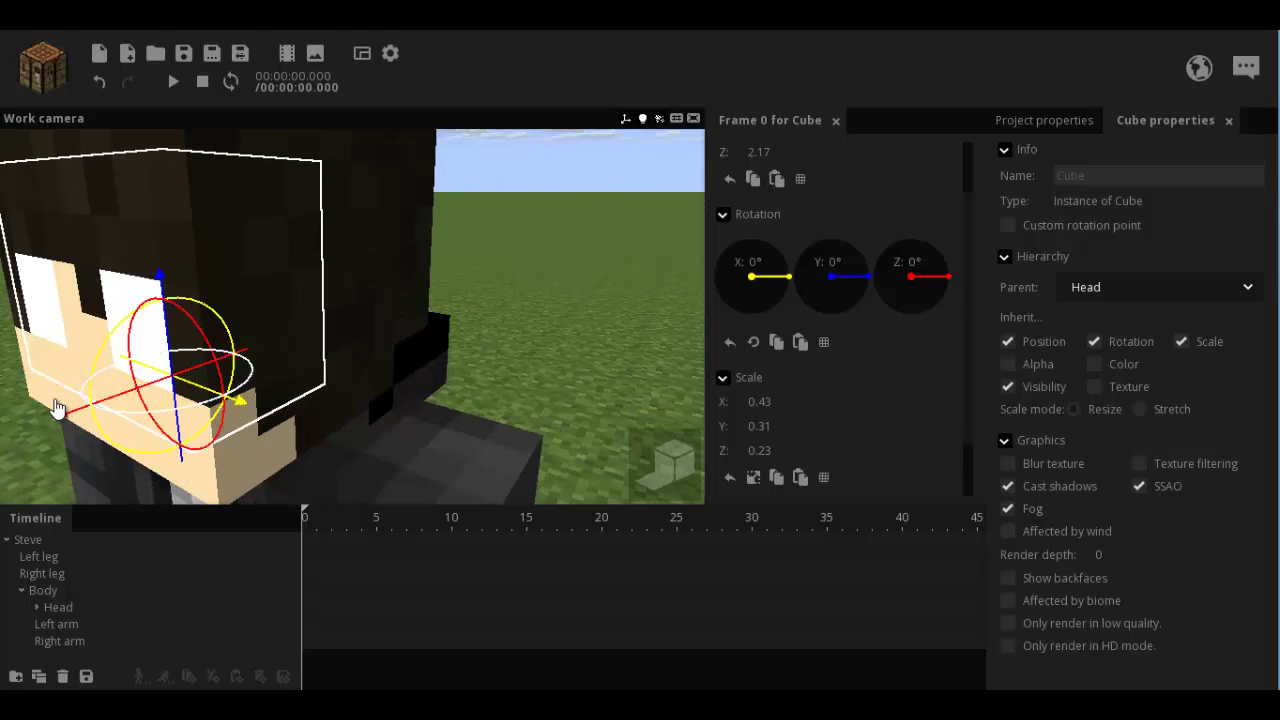
{"action": "left_click_drag", "start_coordinate": [60, 412], "coordinate": [131, 404]}
{"action": "key", "text": "a"}
{"action": "right_click_drag", "start_coordinate": [90, 300], "coordinate": [92, 300]}
{"action": "key", "text": "e"}
{"action": "key", "text": "s"}
{"action": "key", "text": "d"}
Create a second cube without a texture and set its parent to Steve's head.
{"action": "left_click", "coordinate": [50, 72]}
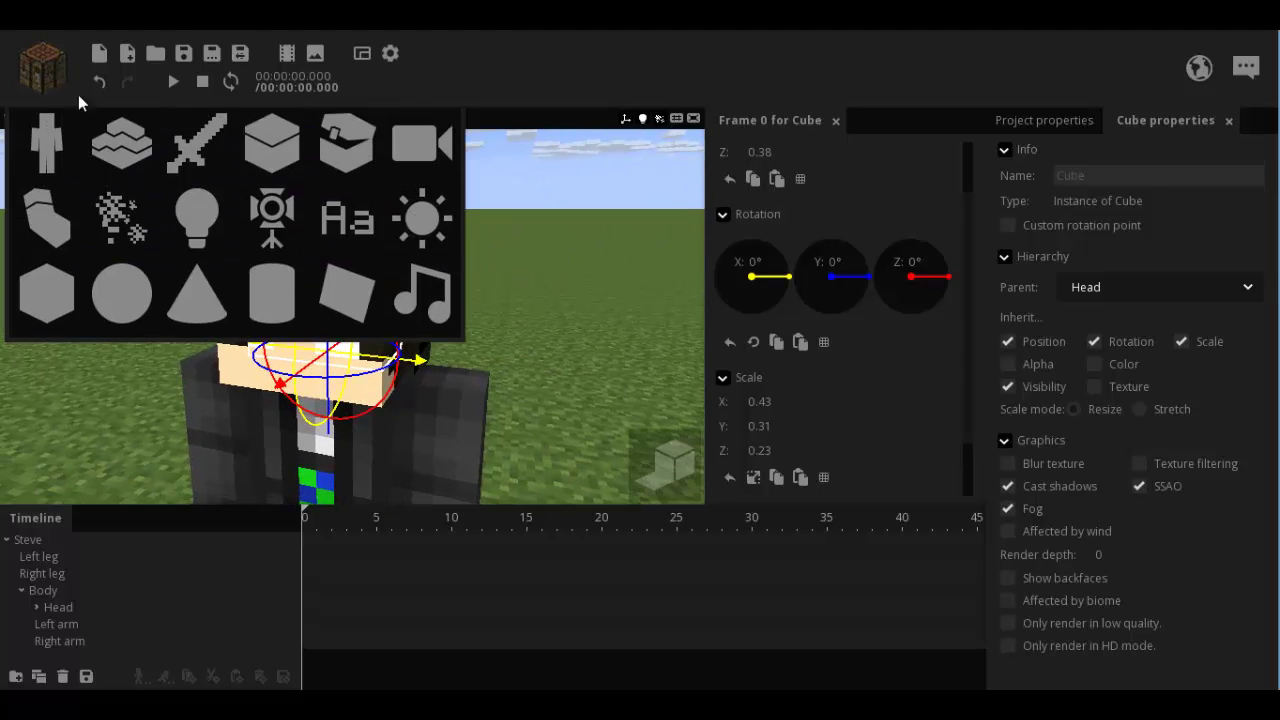
{"action": "left_click", "coordinate": [46, 294]}
{"action": "left_click", "coordinate": [648, 378]}
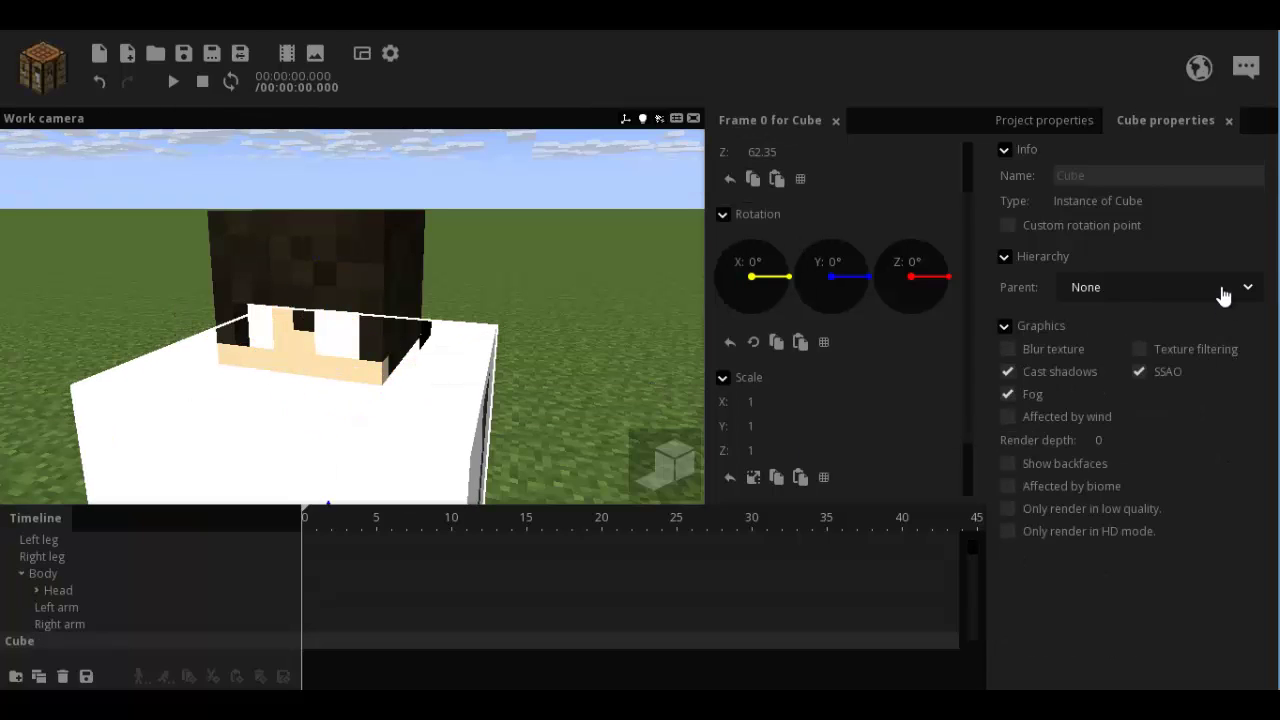
{"action": "left_click", "coordinate": [1228, 290]}
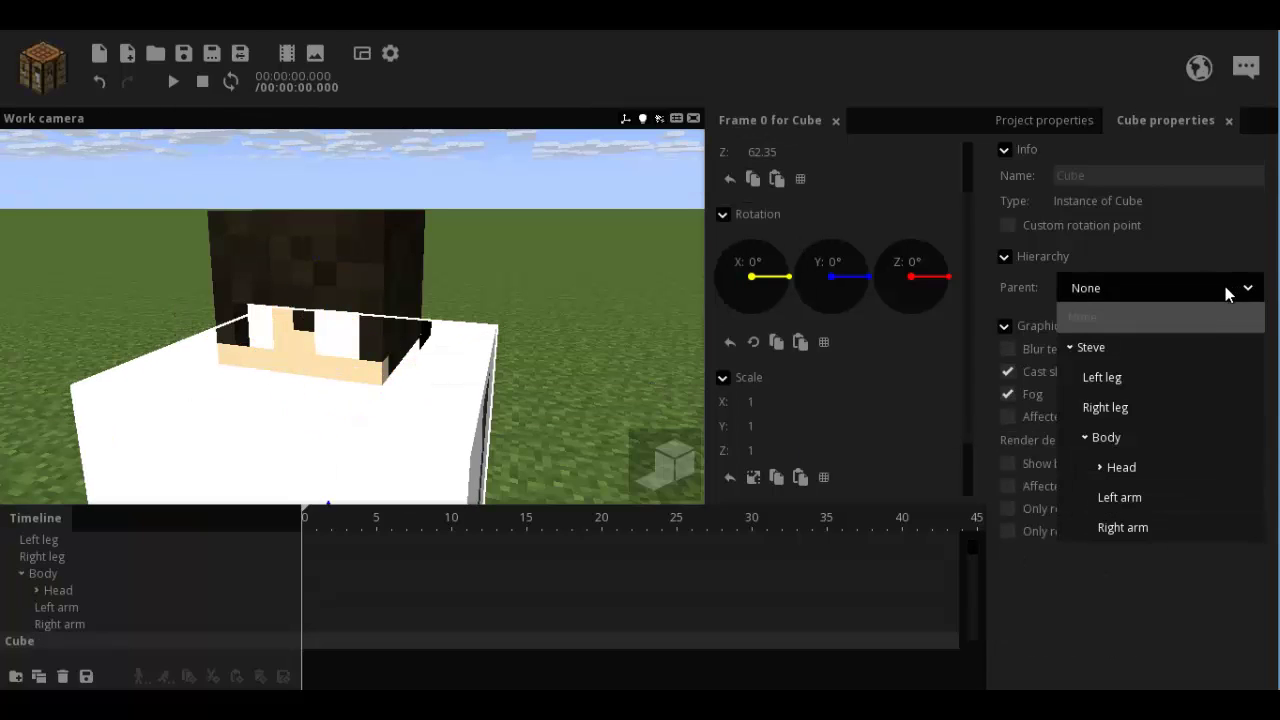
{"action": "left_click", "coordinate": [1122, 468]}
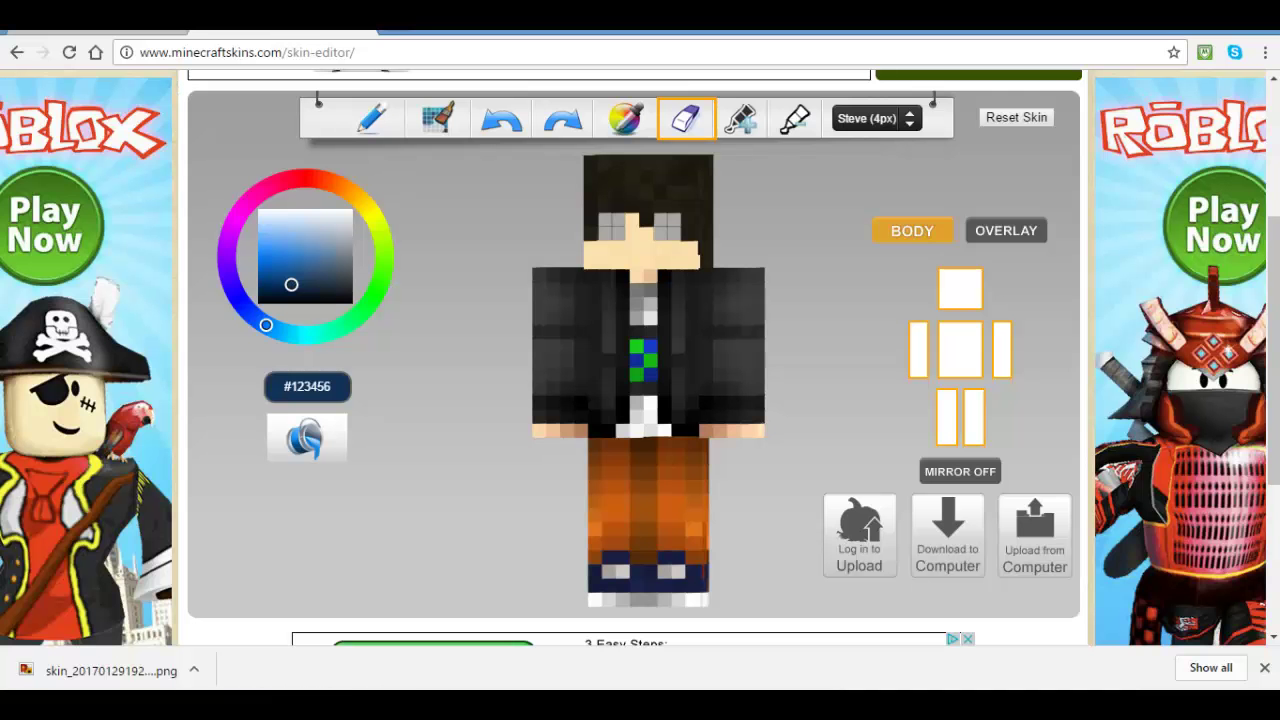
Sample the face's skin tone in the skin editor and copy its hex code #fbe0ac.
{"action": "left_click", "coordinate": [615, 120]}
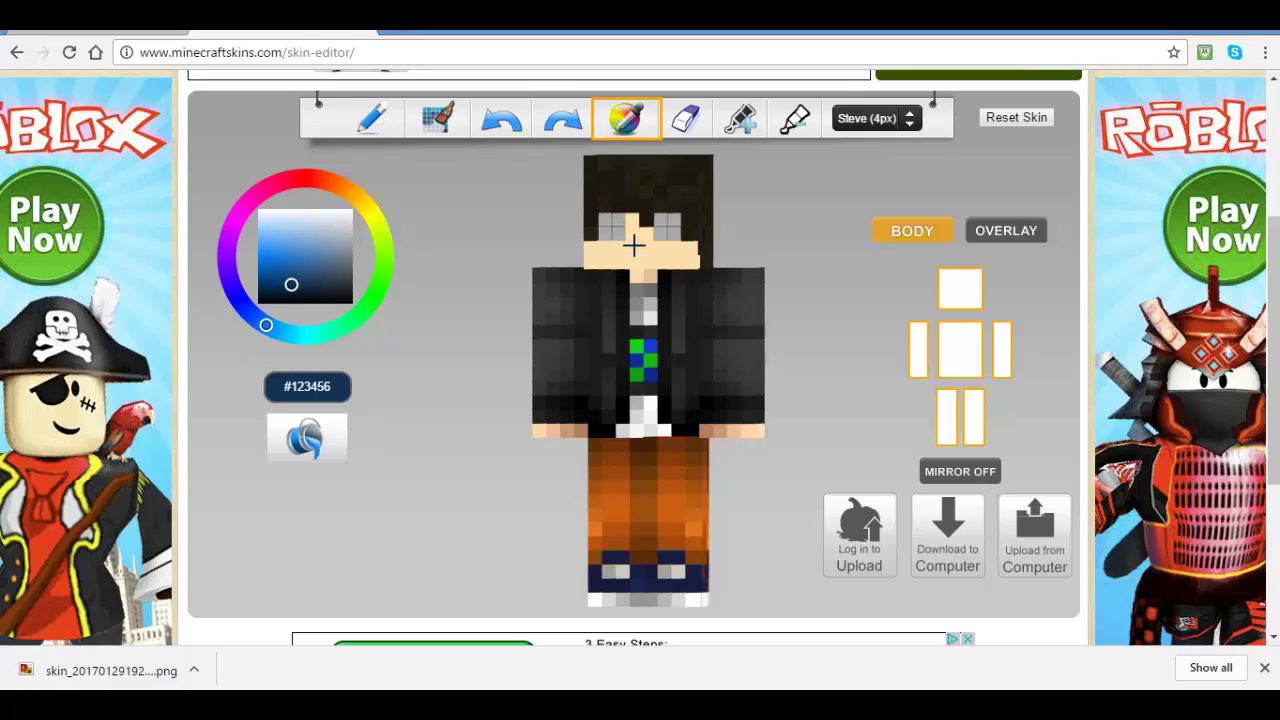
{"action": "left_click", "coordinate": [636, 248]}
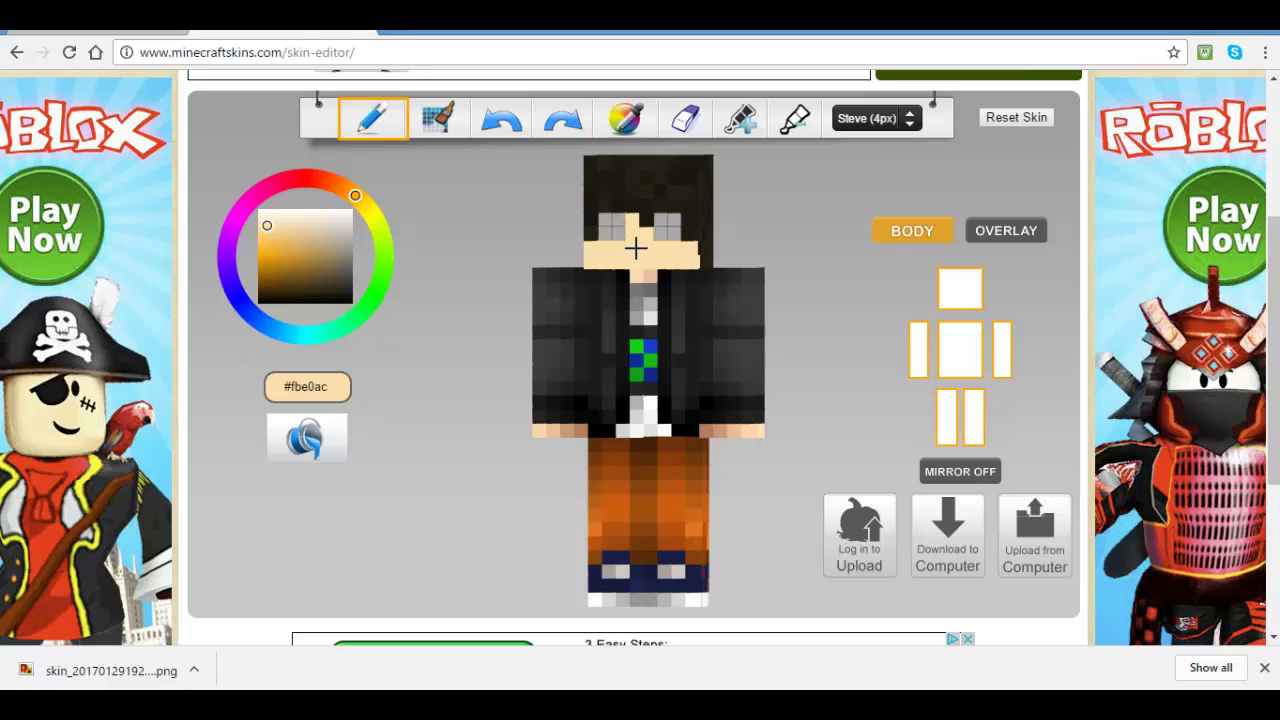
{"action": "double_click", "coordinate": [306, 389]}
{"action": "key", "text": "ctrl+c"}
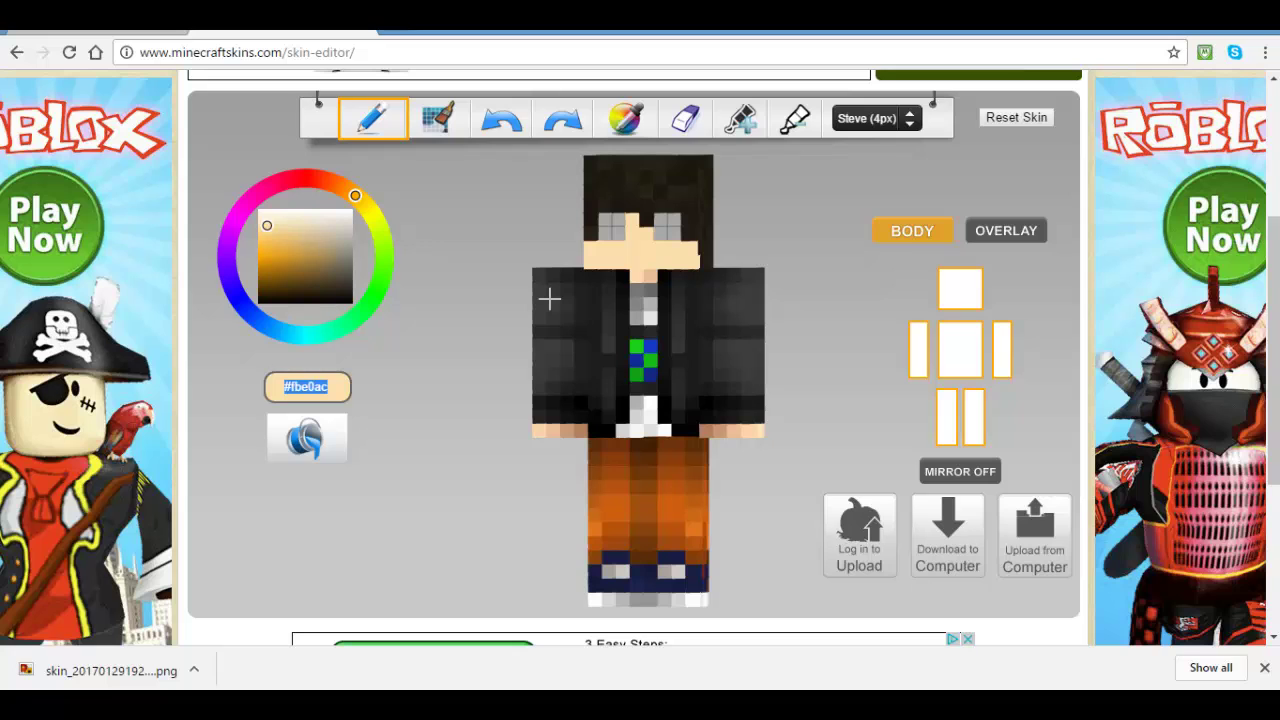
Switch to Mine-imator and set the second cube's blend color to the copied skin-tone hex code.
{"action": "key", "text": "alt"}
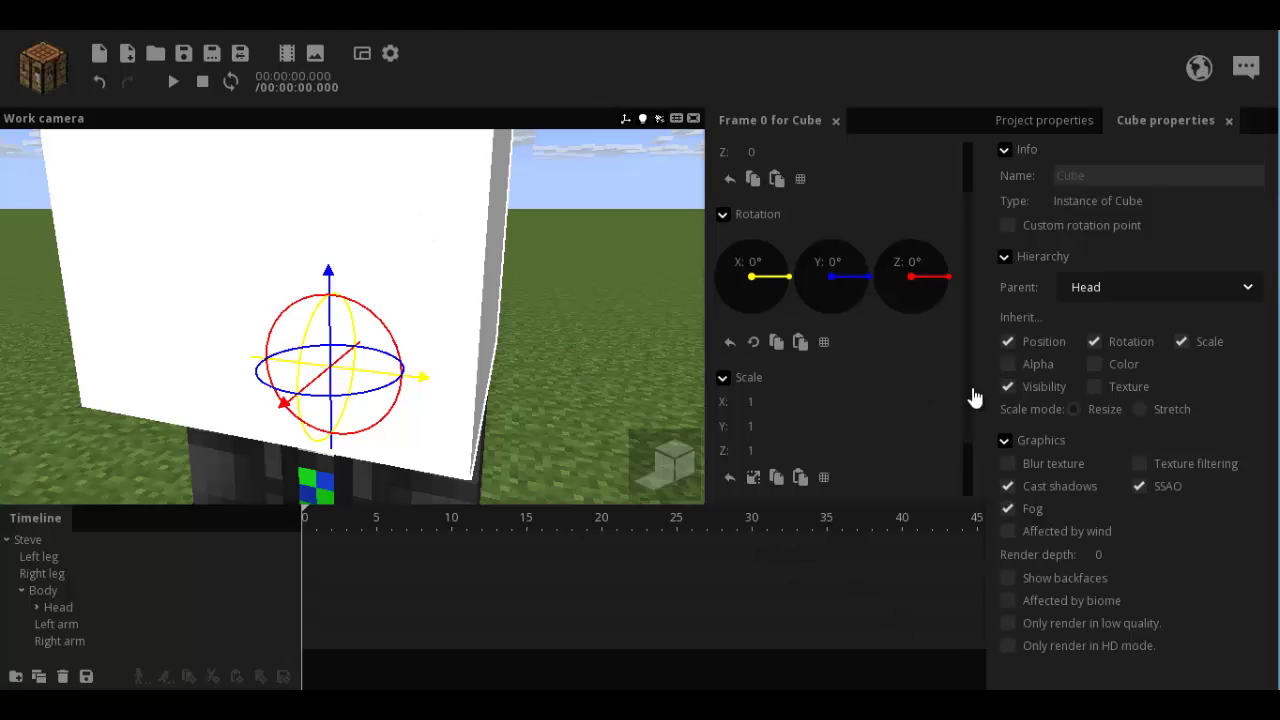
{"action": "scroll", "coordinate": [935, 455], "scroll_direction": "down", "scroll_amount": 2}
{"action": "left_click", "coordinate": [768, 440]}
{"action": "scroll", "coordinate": [900, 410], "scroll_direction": "down", "scroll_amount": 3}
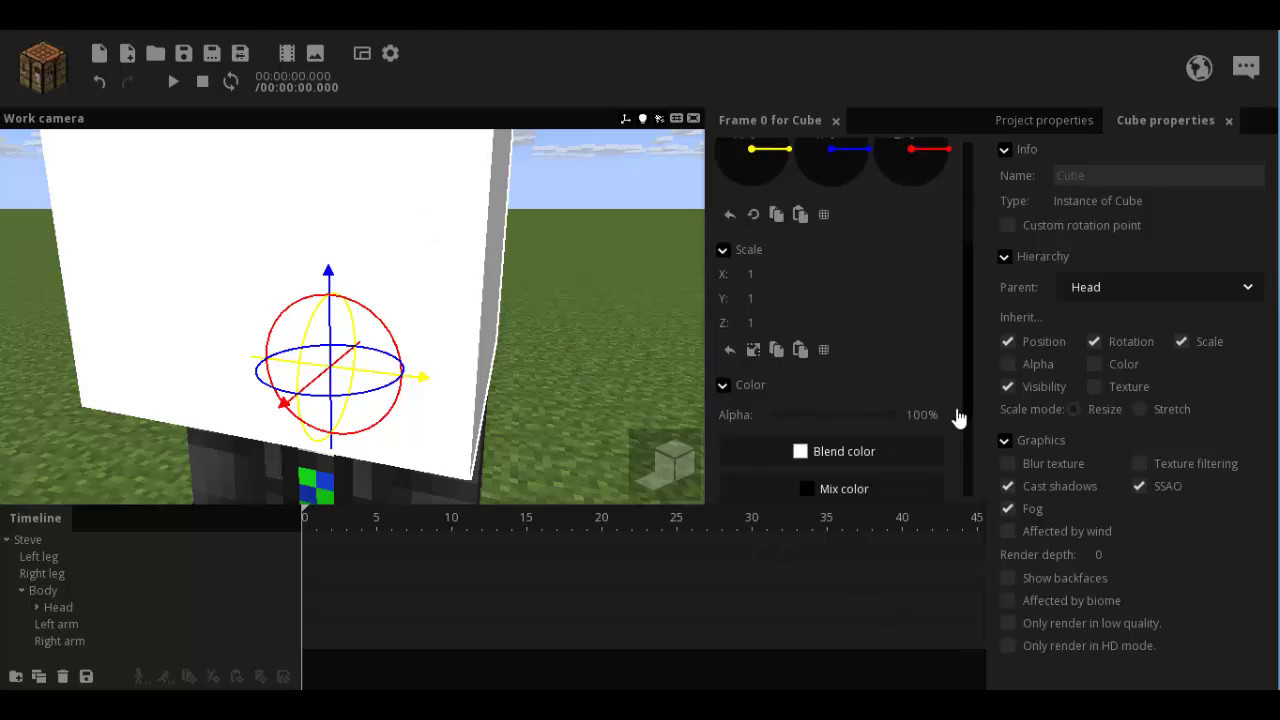
{"action": "left_click", "coordinate": [787, 398]}
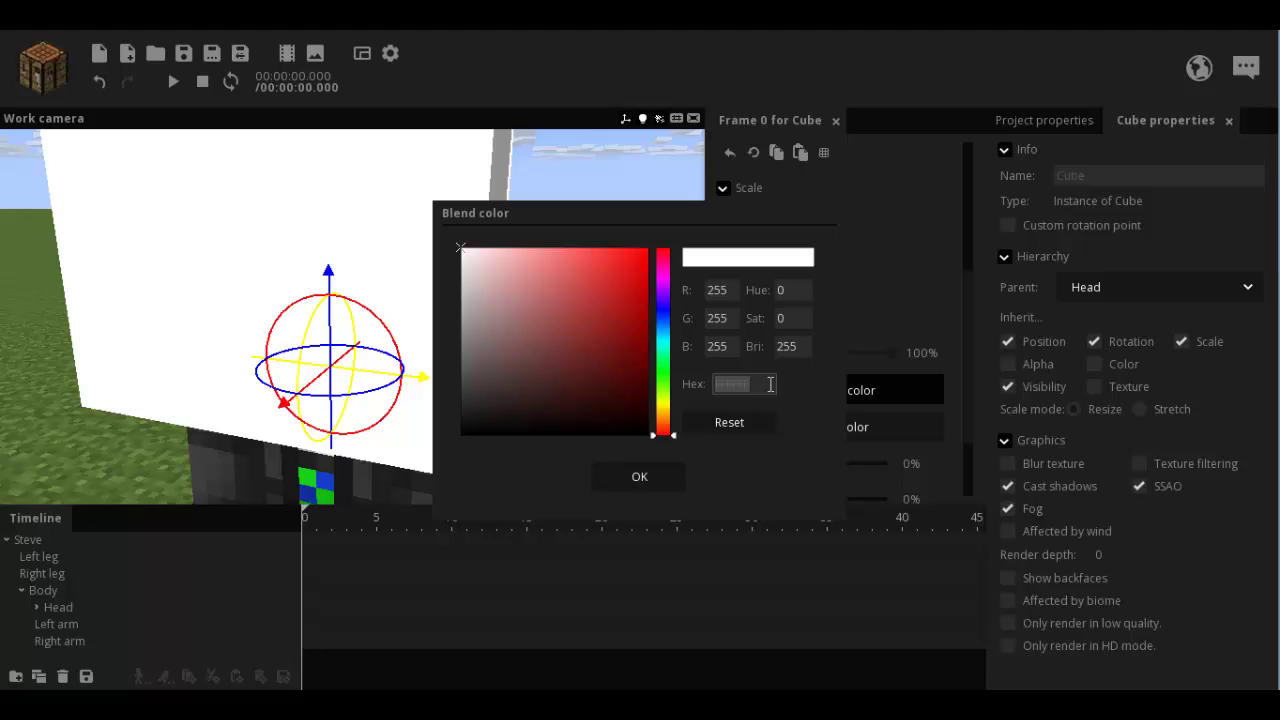
{"action": "key", "text": "ctrl+v"}
{"action": "left_click", "coordinate": [634, 472]}
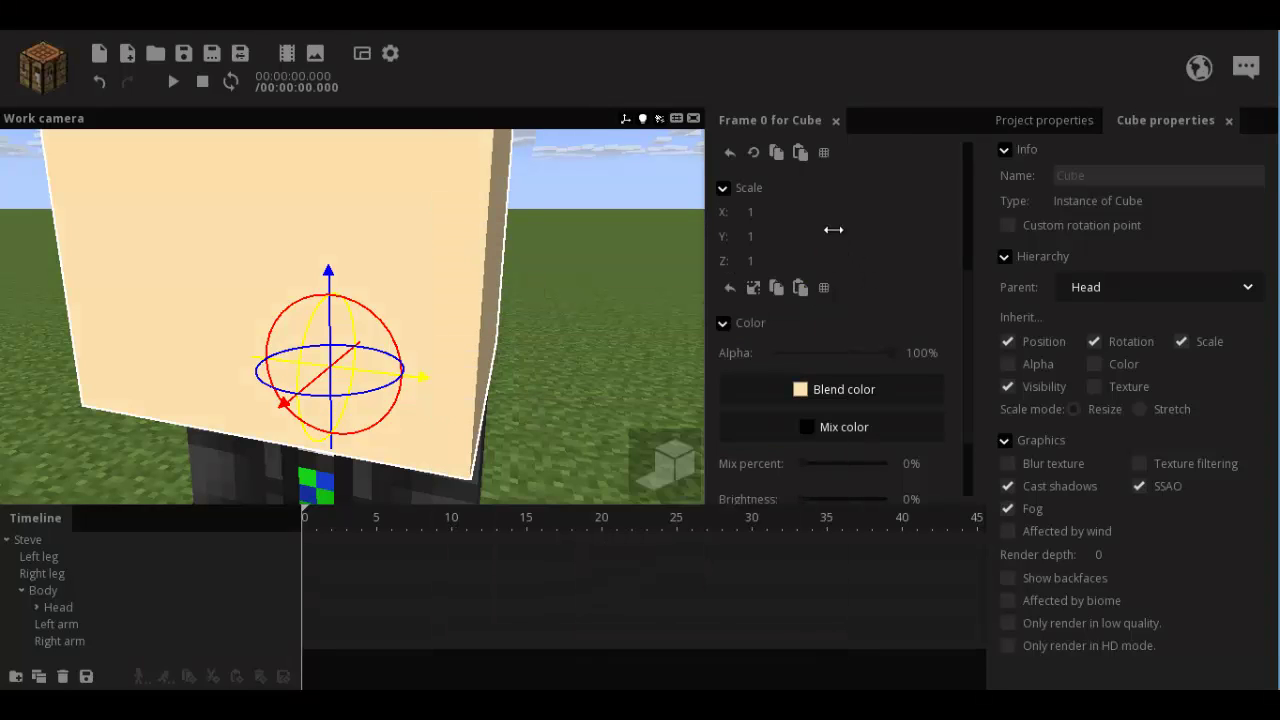
Link the second cube's scale axes and shrink it uniformly to 0.14.
{"action": "left_click", "coordinate": [752, 288]}
{"action": "left_click_drag", "start_coordinate": [800, 217], "coordinate": [713, 228]}
{"action": "scroll", "coordinate": [480, 249], "scroll_direction": "up", "scroll_amount": 3}
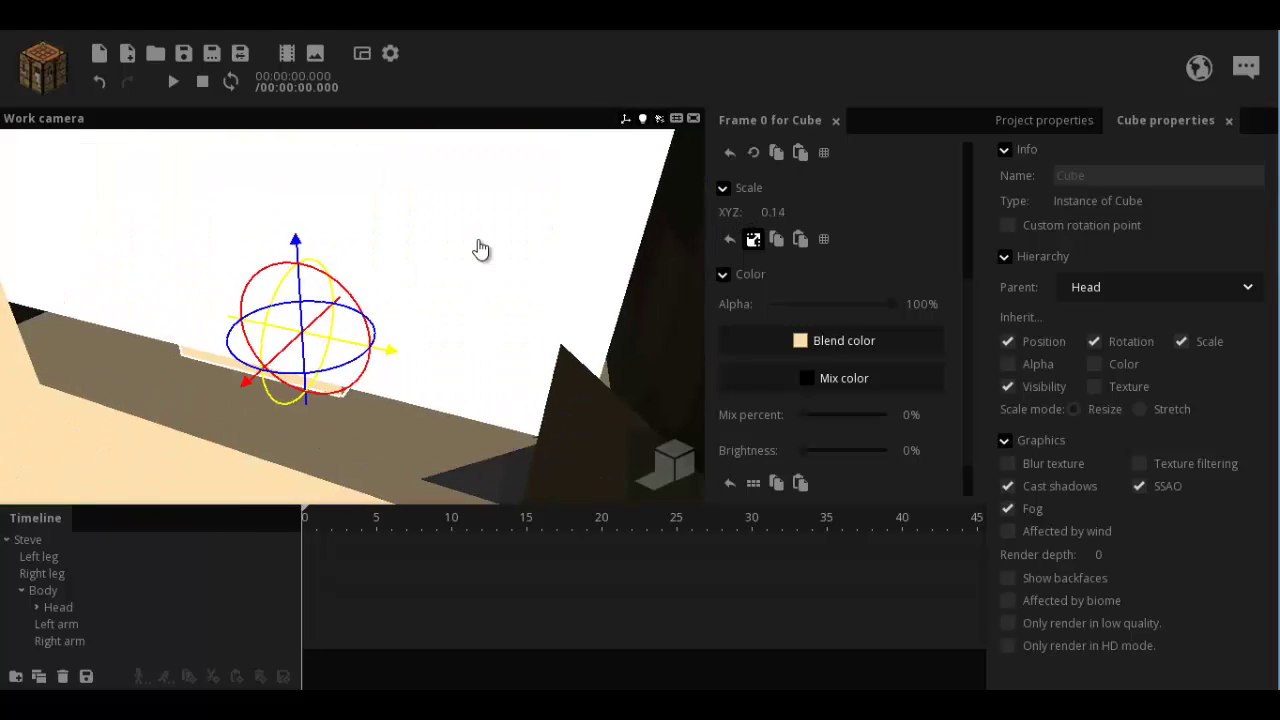
Move the skin-coloured cube forward until it sits just behind the front of the face.
{"action": "left_click_drag", "start_coordinate": [480, 249], "coordinate": [480, 300]}
{"action": "scroll", "coordinate": [480, 251], "scroll_direction": "down", "scroll_amount": 3}
{"action": "left_click_drag", "start_coordinate": [331, 336], "coordinate": [279, 357]}
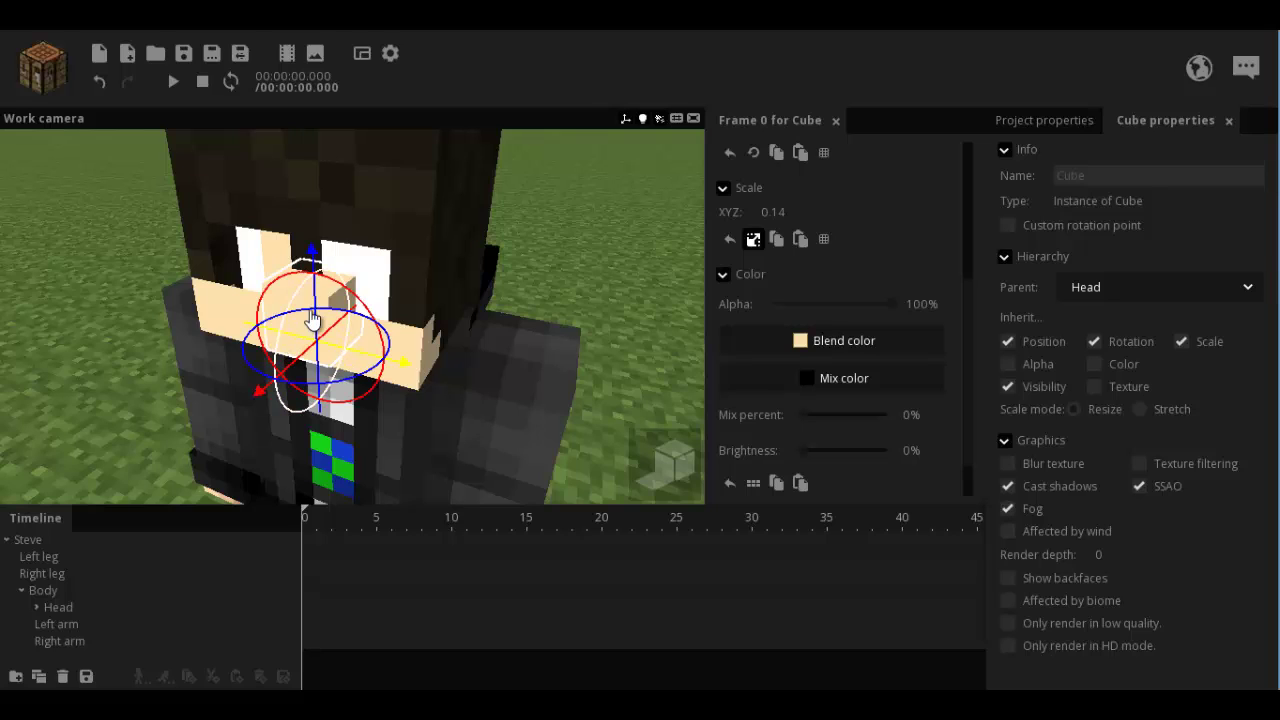
{"action": "right_click_drag", "start_coordinate": [575, 297], "coordinate": [574, 296]}
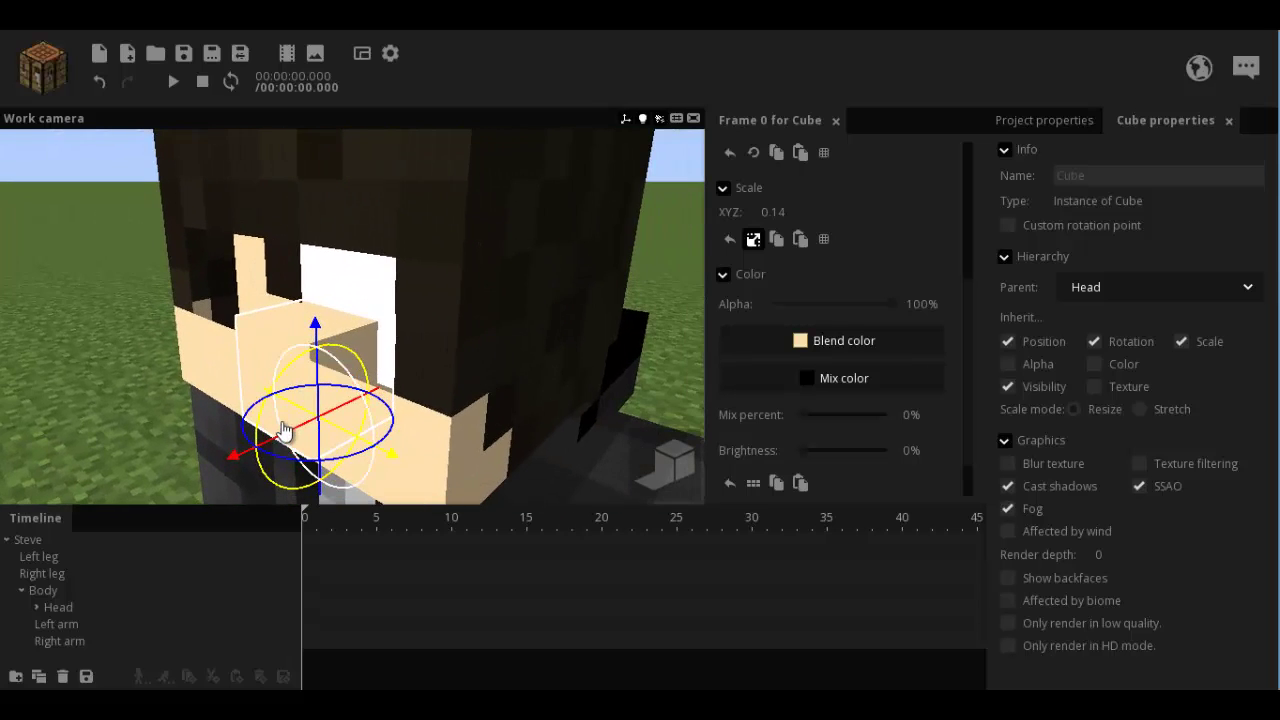
{"action": "left_click_drag", "start_coordinate": [293, 428], "coordinate": [294, 434]}
{"action": "right_click_drag", "start_coordinate": [366, 357], "coordinate": [369, 352]}
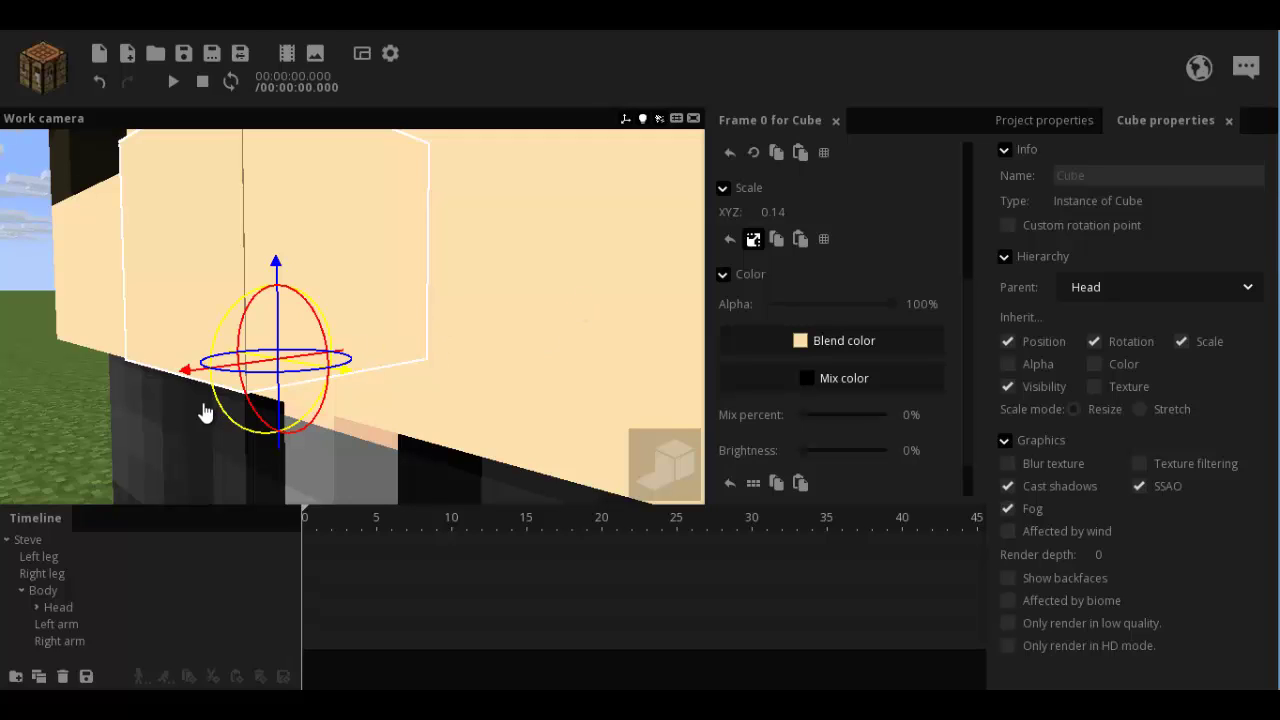
{"action": "left_click_drag", "start_coordinate": [191, 376], "coordinate": [191, 375]}
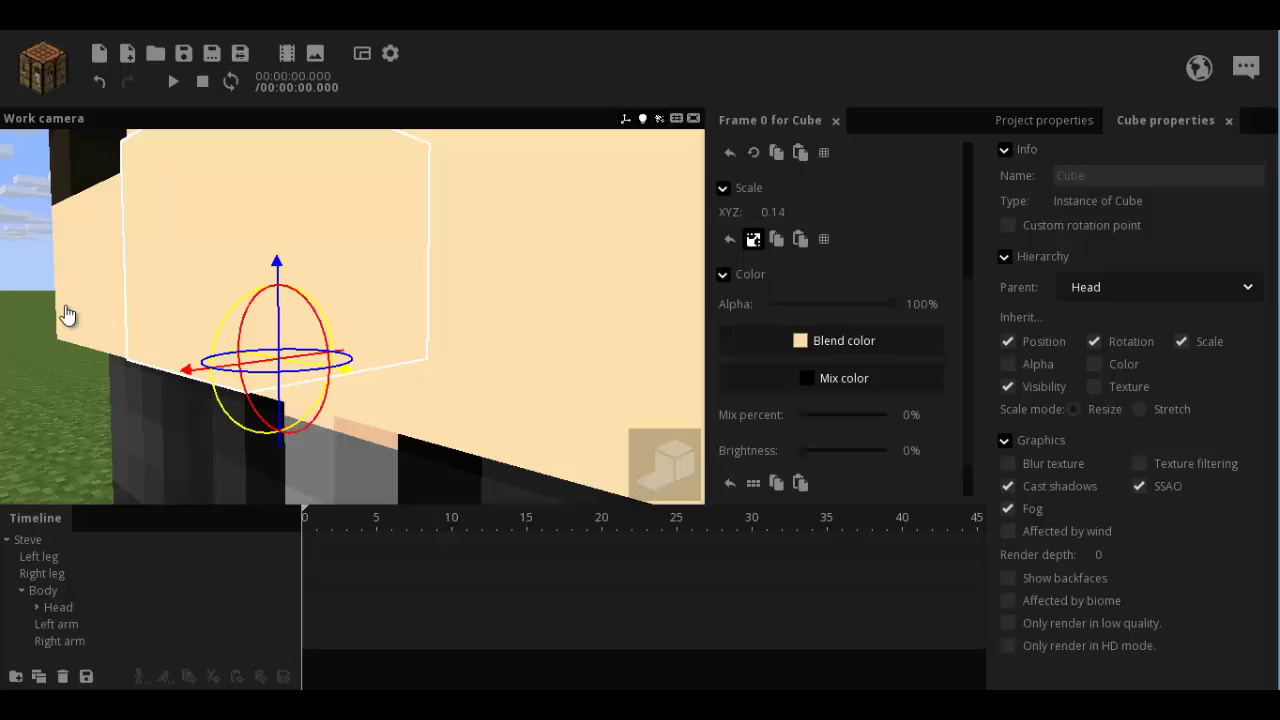
{"action": "left_click_drag", "start_coordinate": [66, 308], "coordinate": [66, 308]}
Examine from several angles how the skin-coloured cube sits behind the eye openings.
{"action": "left_click", "coordinate": [606, 297]}
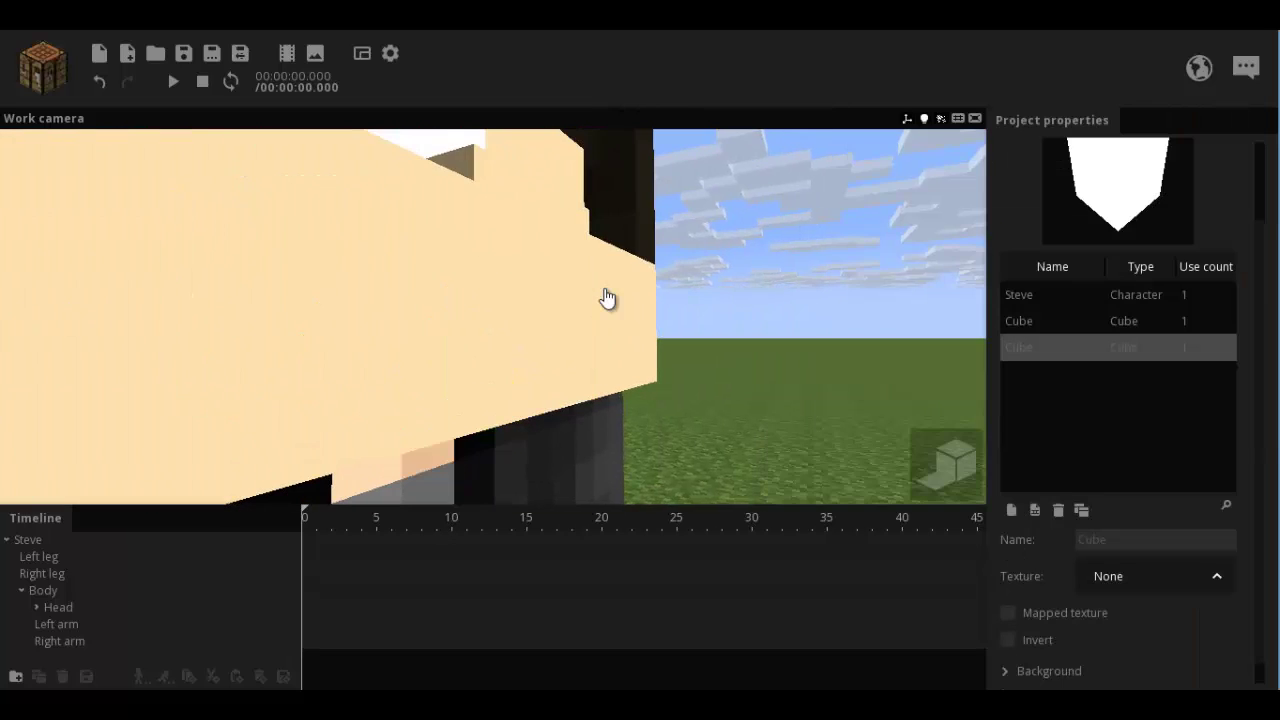
{"action": "right_click_drag", "start_coordinate": [606, 297], "coordinate": [651, 309]}
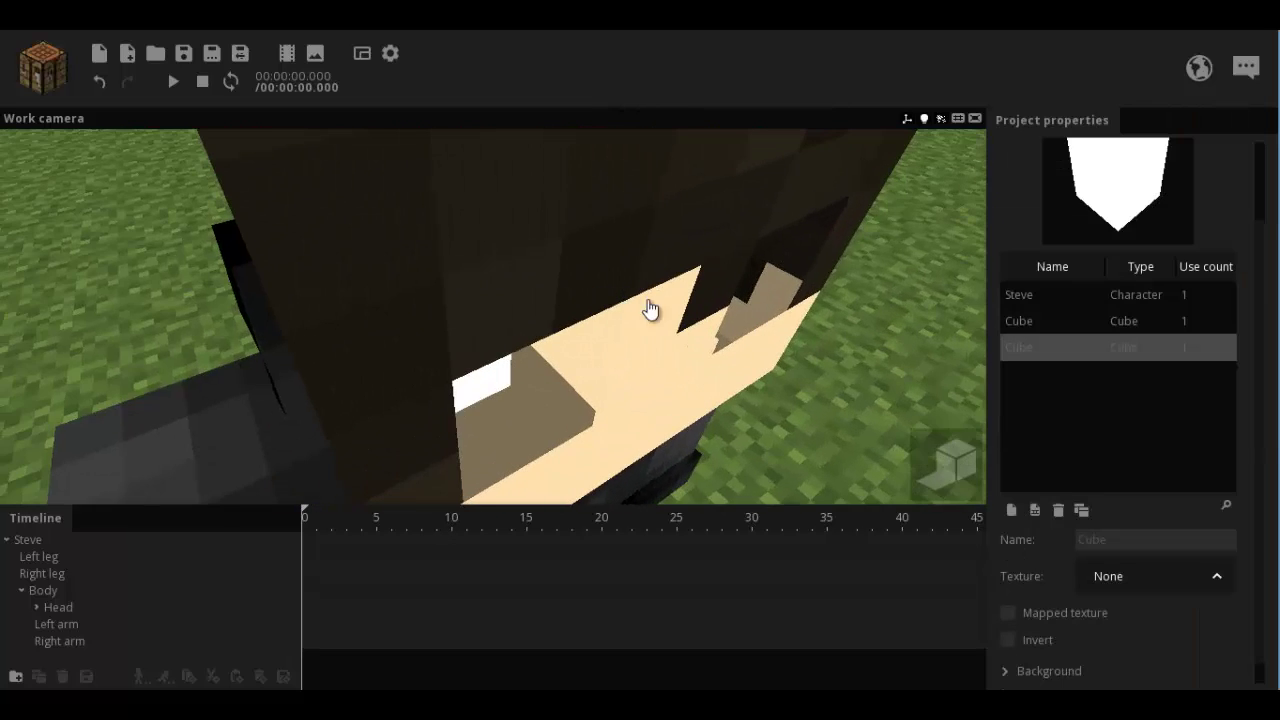
{"action": "left_click", "coordinate": [955, 465]}
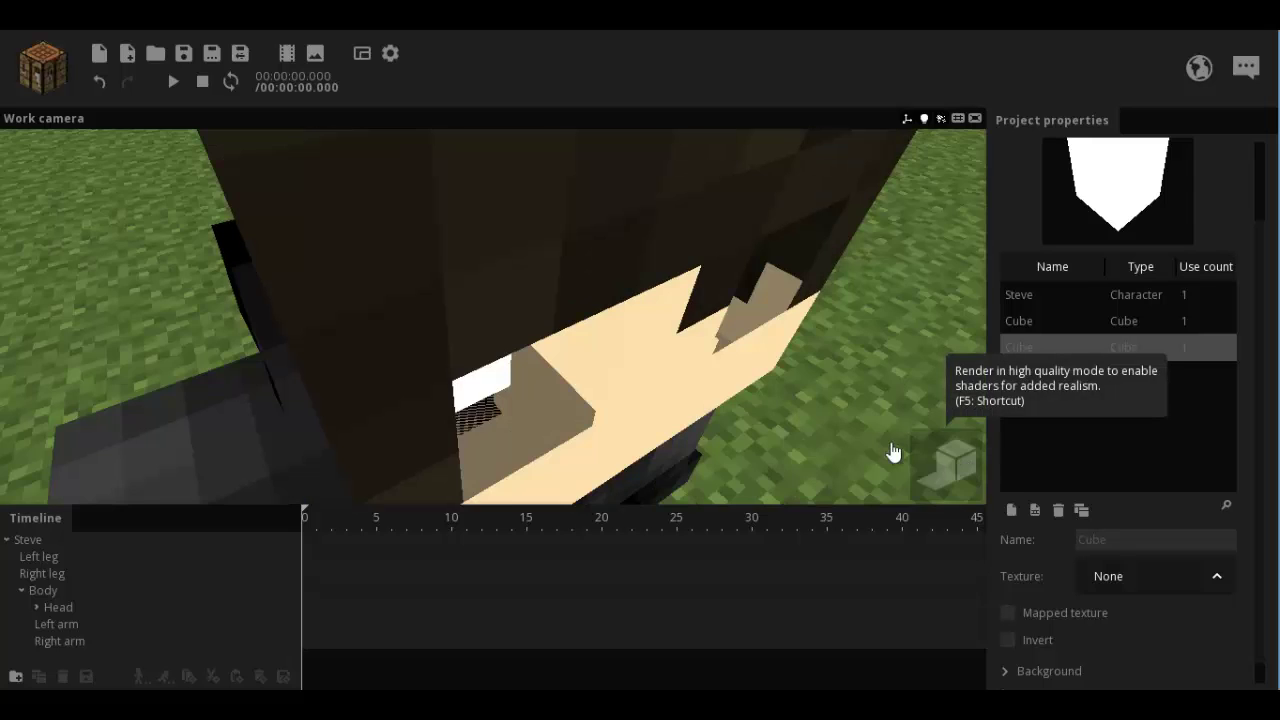
{"action": "right_click_drag", "start_coordinate": [894, 457], "coordinate": [846, 440]}
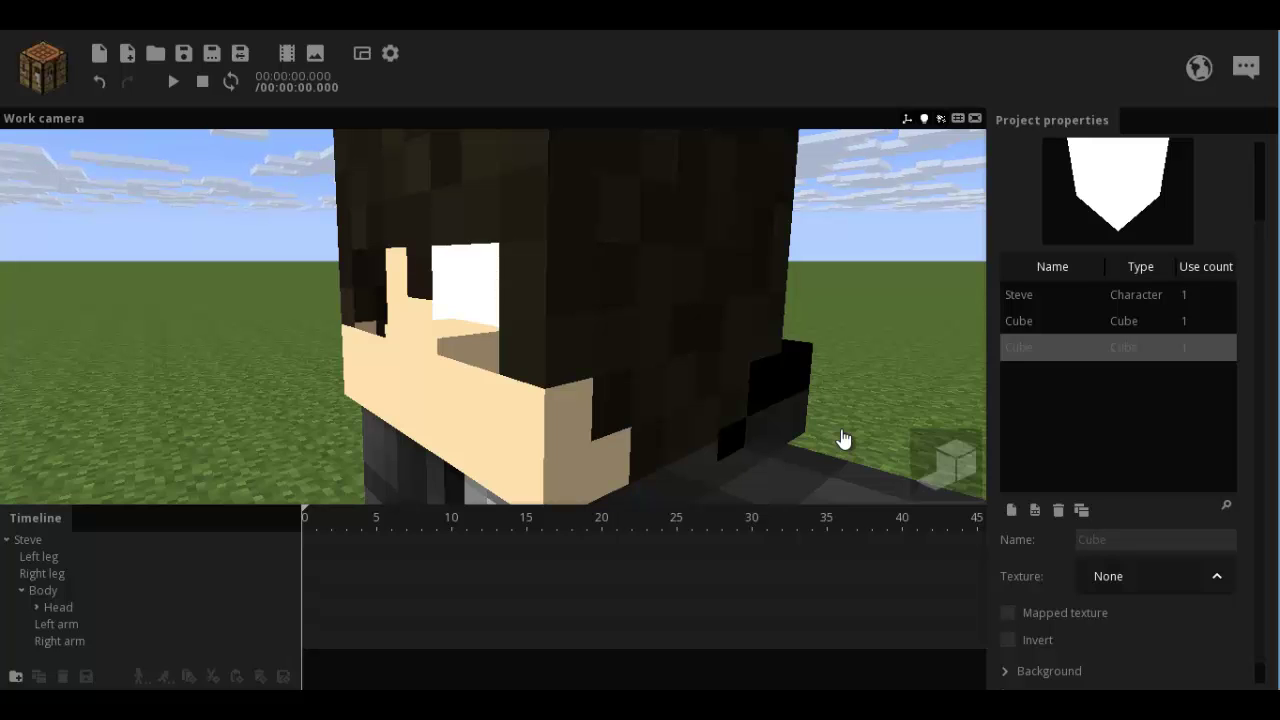
{"action": "right_click_drag", "start_coordinate": [360, 440], "coordinate": [372, 426]}
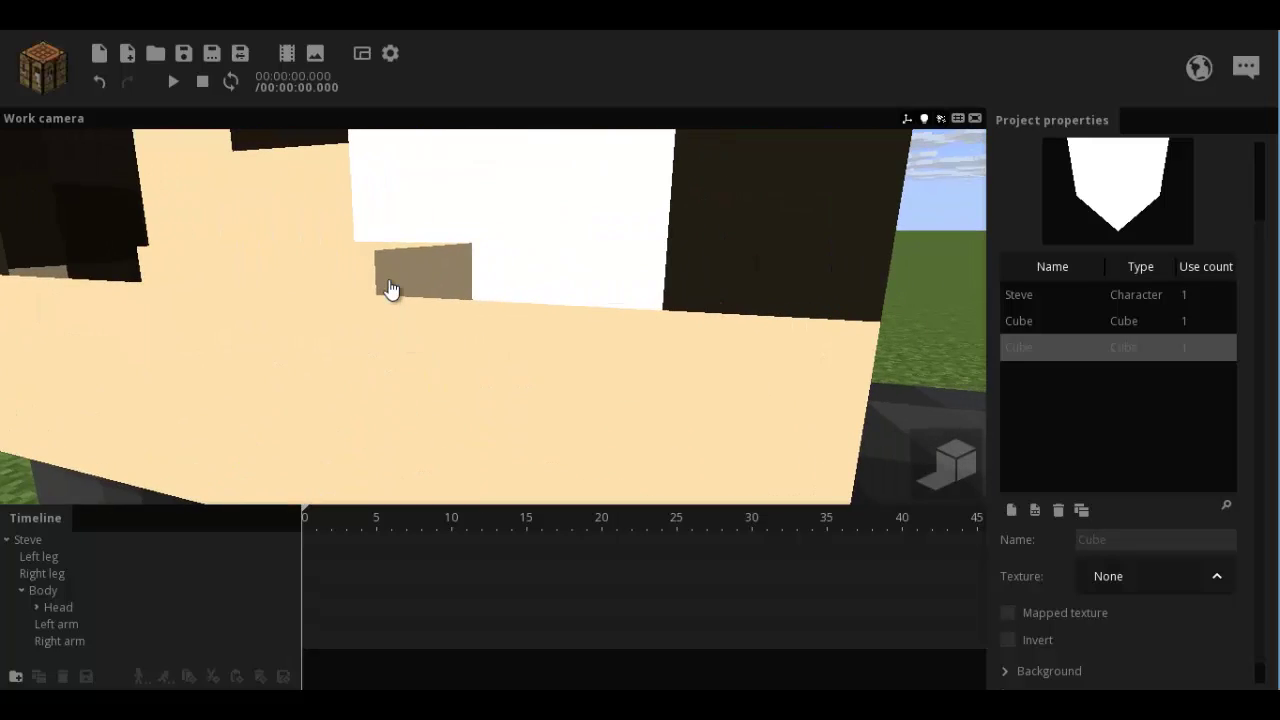
{"action": "left_click", "coordinate": [406, 289]}
{"action": "right_click_drag", "start_coordinate": [406, 290], "coordinate": [408, 297]}
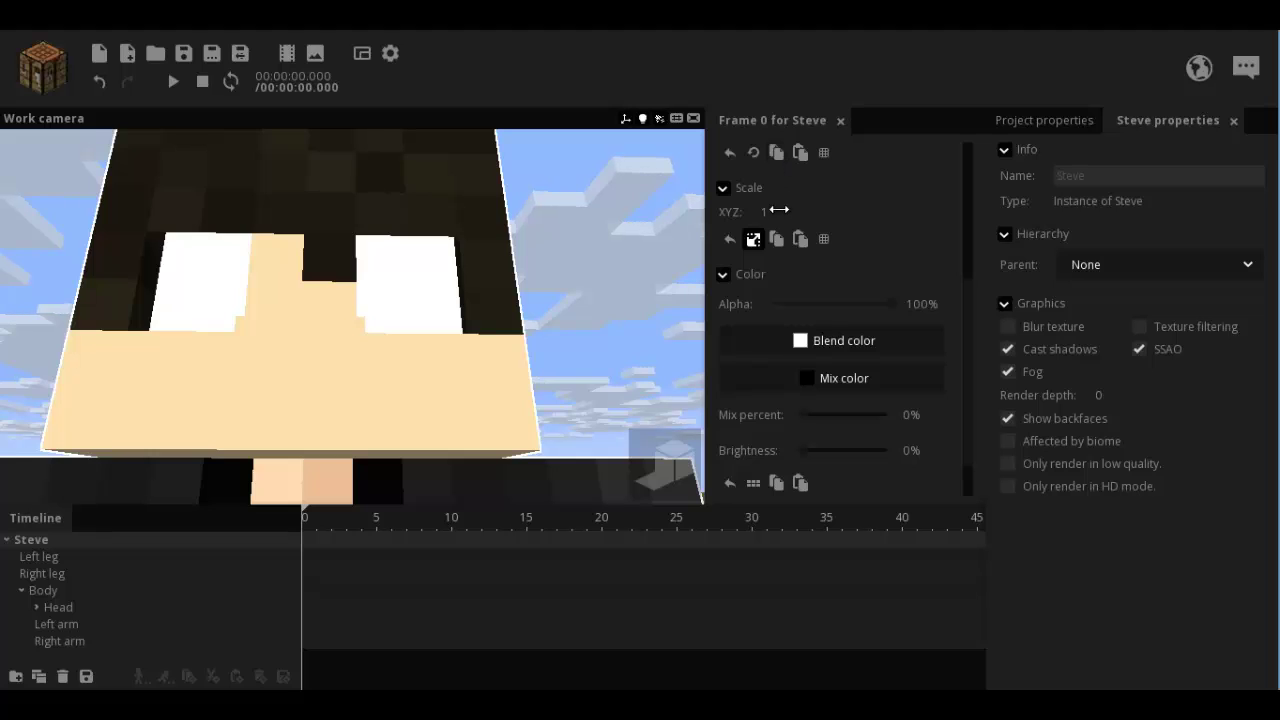
{"action": "left_click", "coordinate": [754, 241]}
{"action": "left_click_drag", "start_coordinate": [792, 209], "coordinate": [783, 208]}
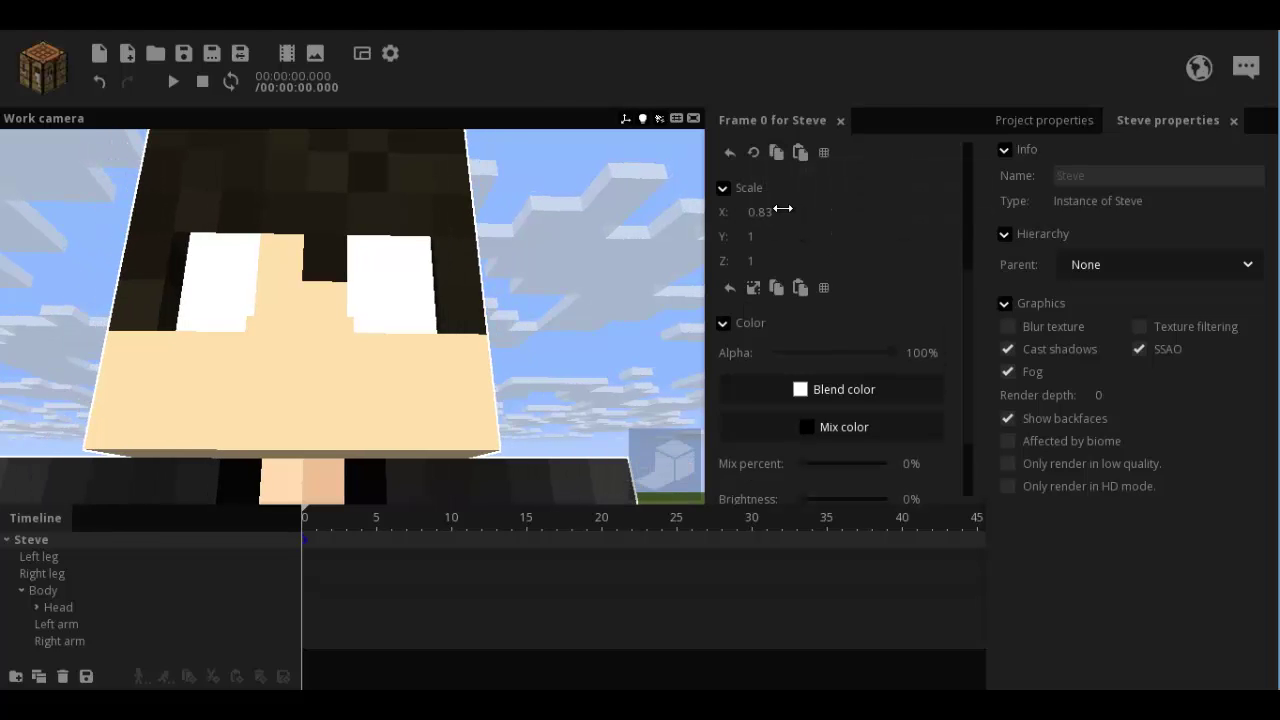
{"action": "left_click", "coordinate": [104, 85]}
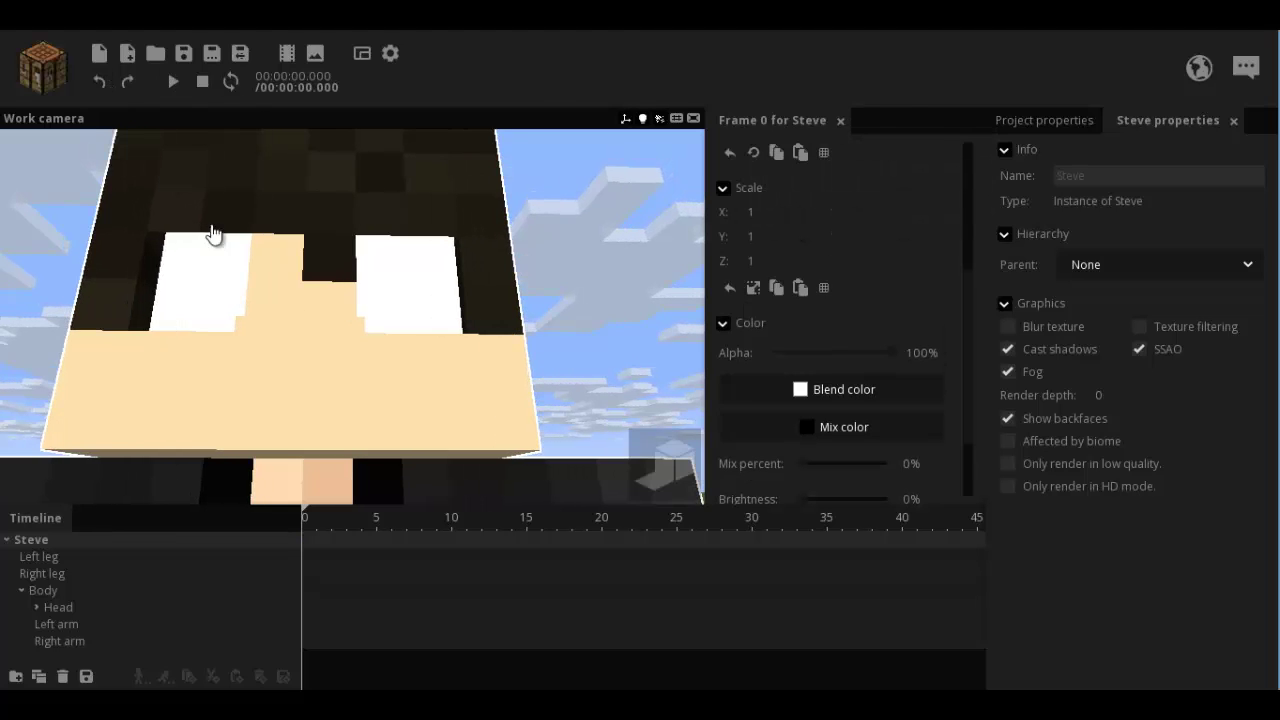
Select the skin-coloured cube and narrow it to an X scale of 0.04.
{"action": "left_click", "coordinate": [360, 331]}
{"action": "scroll", "coordinate": [948, 286], "scroll_direction": "down", "scroll_amount": 2}
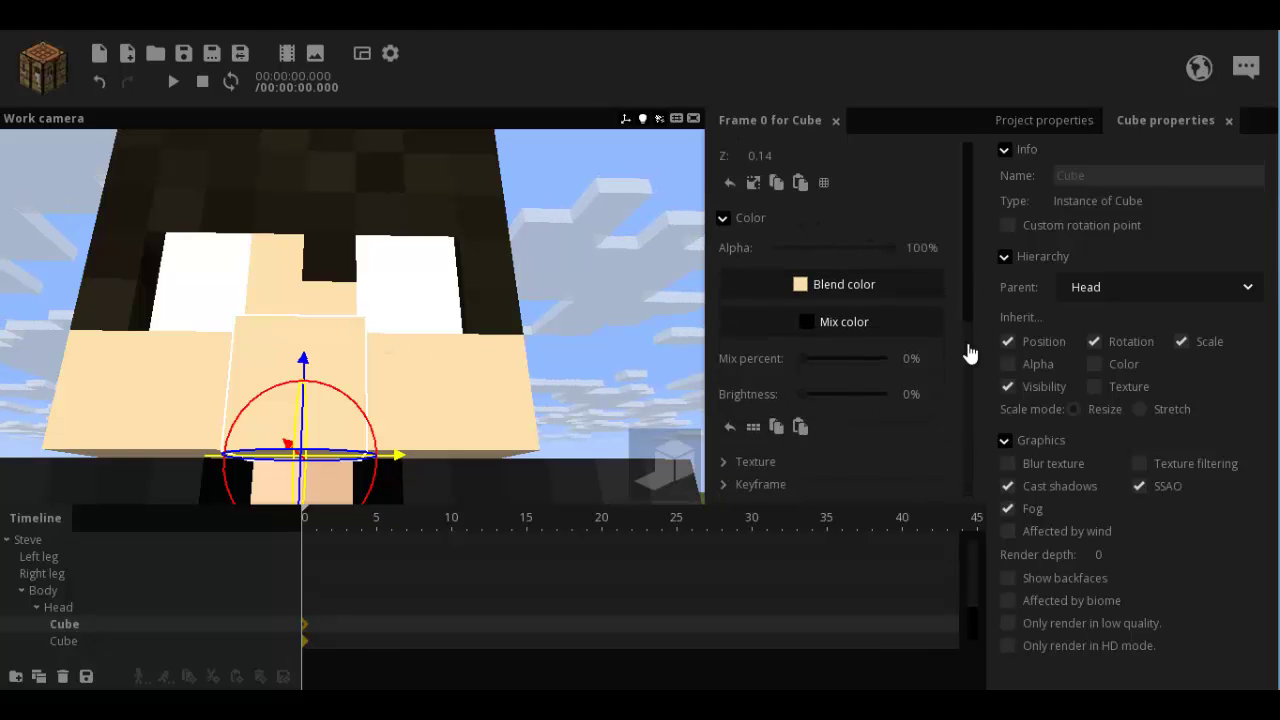
{"action": "left_click_drag", "start_coordinate": [968, 352], "coordinate": [968, 280]}
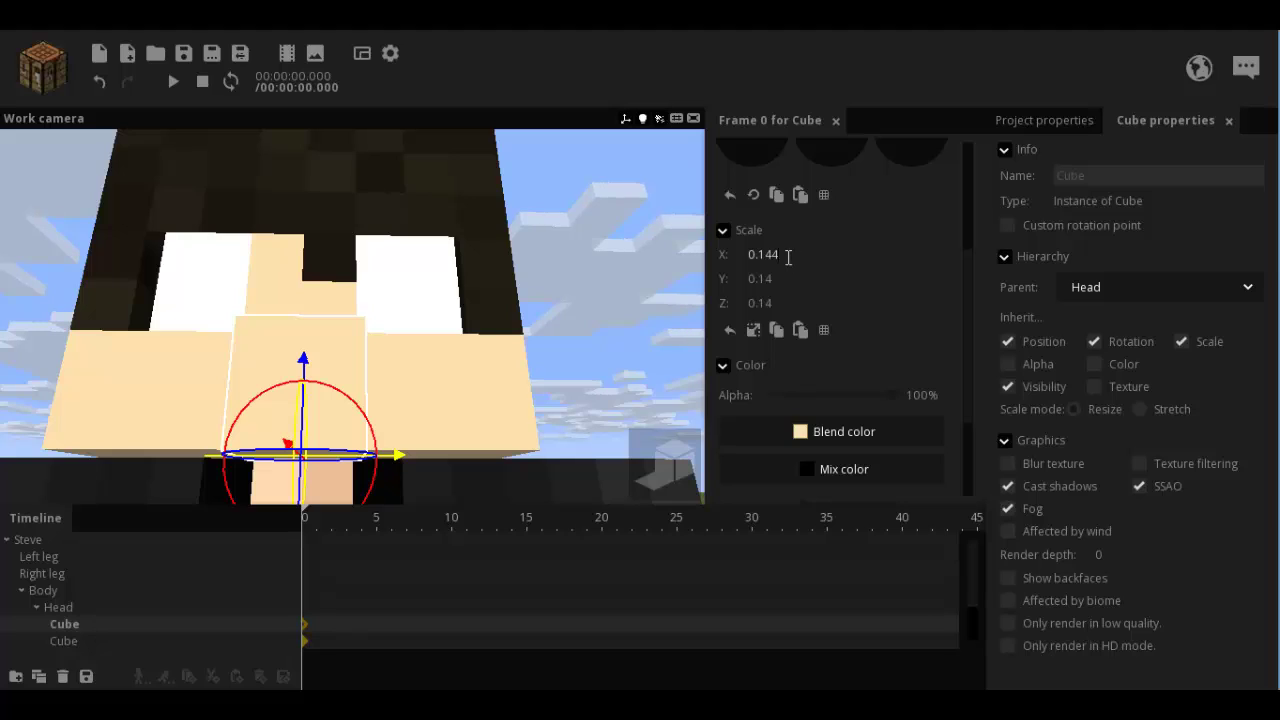
{"action": "left_click", "coordinate": [815, 281]}
{"action": "left_click_drag", "start_coordinate": [803, 246], "coordinate": [748, 247]}
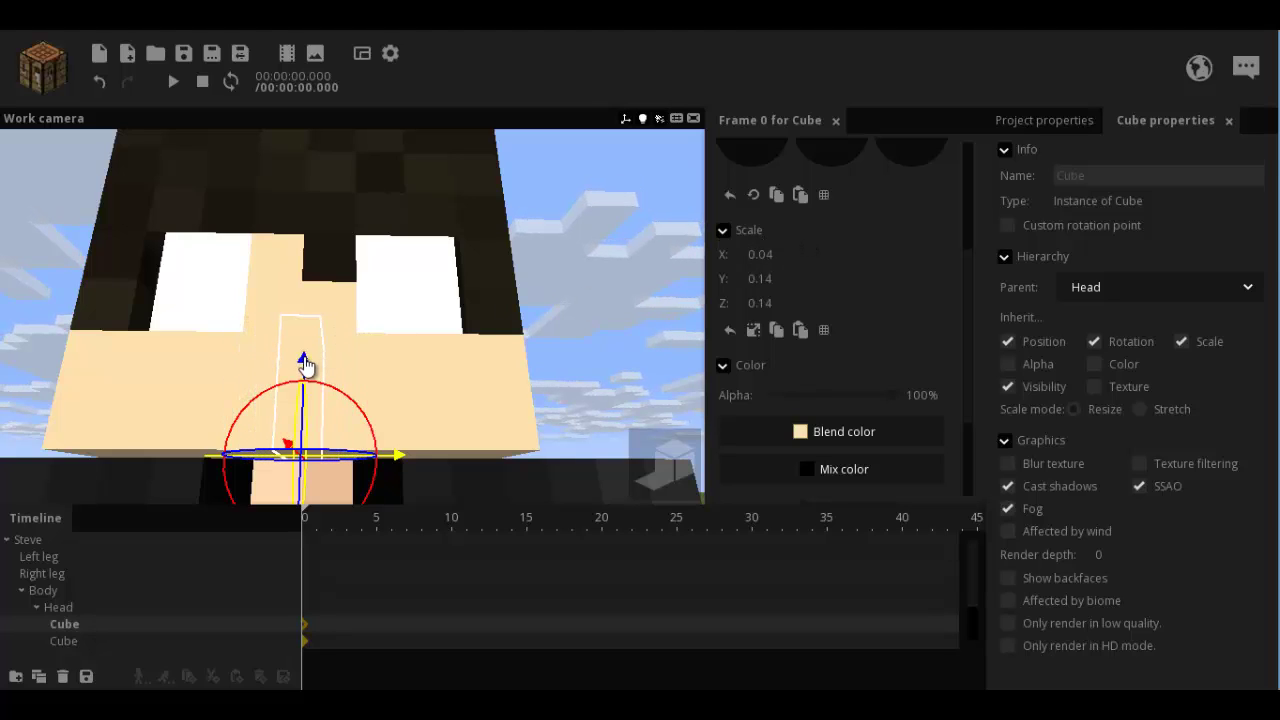
Raise the narrow skin-coloured cube to the height of the eye openings.
{"action": "left_click_drag", "start_coordinate": [305, 357], "coordinate": [308, 265]}
{"action": "right_click_drag", "start_coordinate": [411, 215], "coordinate": [415, 224]}
{"action": "key", "text": "e"}
Try a Z scale of 0.18 on the narrow cube, undo it, and set its Y scale to 0.18.
{"action": "left_click_drag", "start_coordinate": [847, 303], "coordinate": [858, 302]}
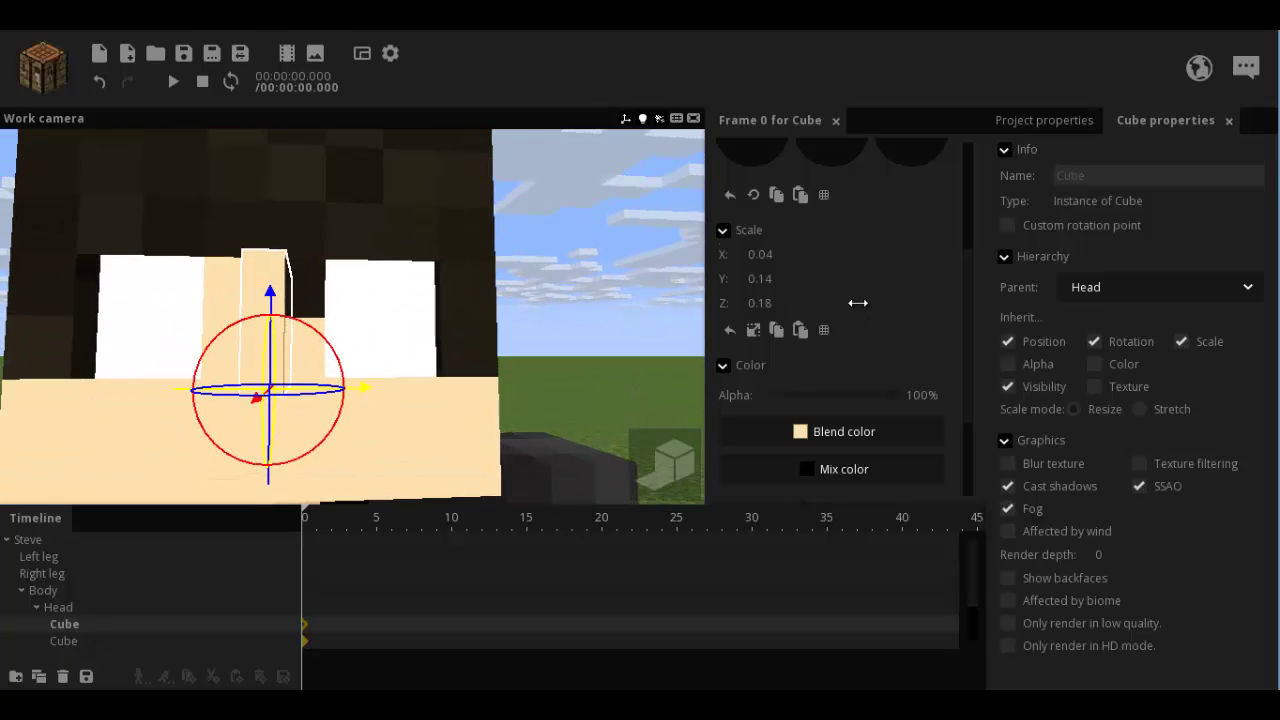
{"action": "left_click", "coordinate": [100, 83]}
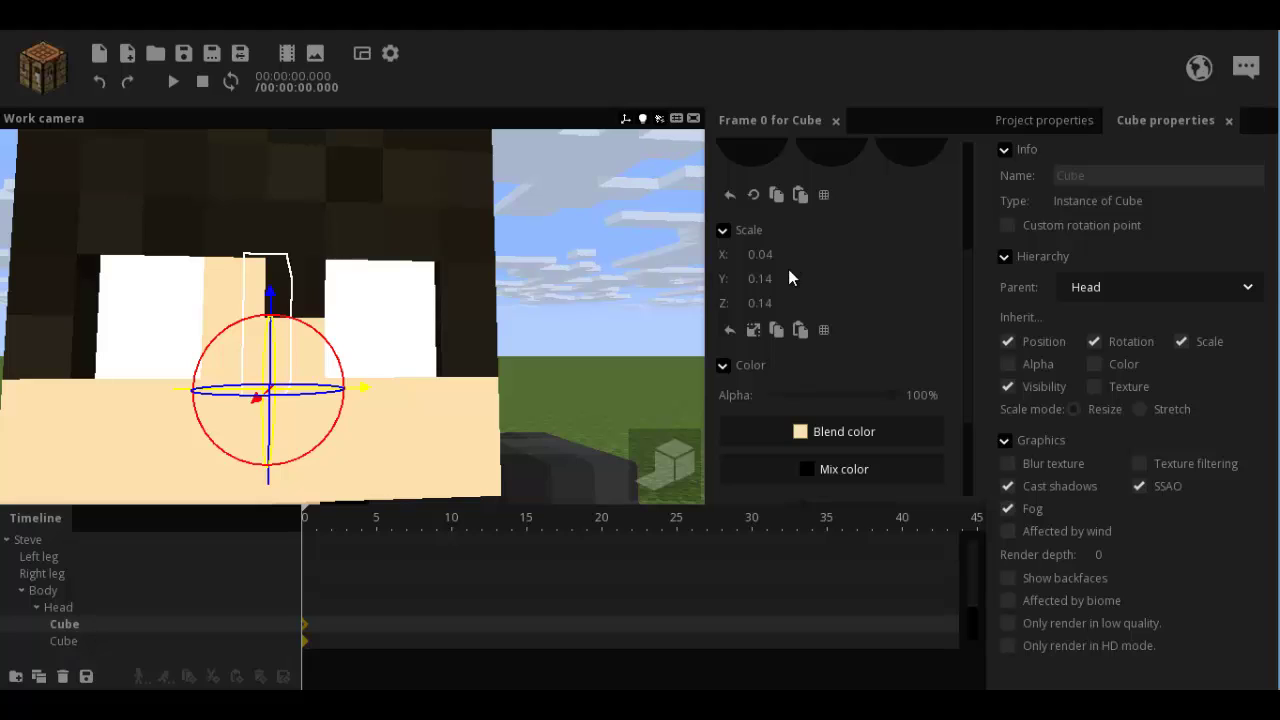
{"action": "left_click_drag", "start_coordinate": [793, 274], "coordinate": [801, 274]}
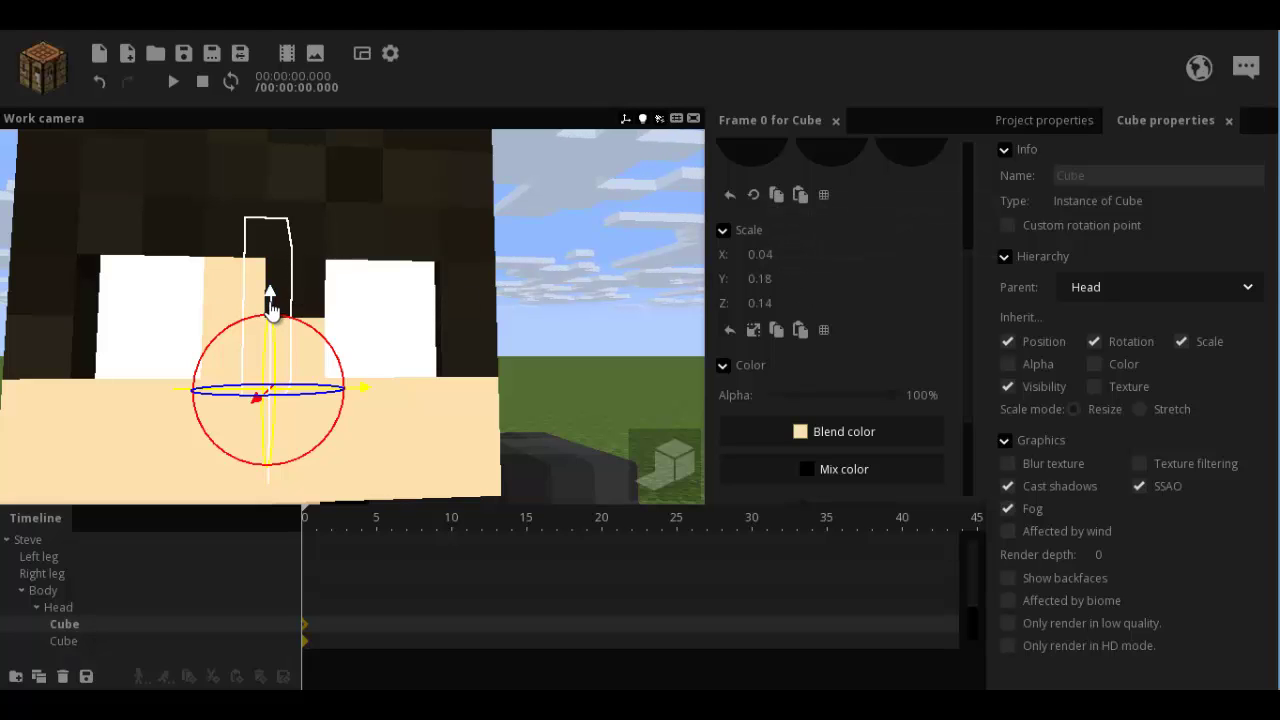
Lower the narrow cube slightly and shift it sideways to the inner edge of the eye opening beside the hair fringe.
{"action": "left_click_drag", "start_coordinate": [269, 298], "coordinate": [271, 313]}
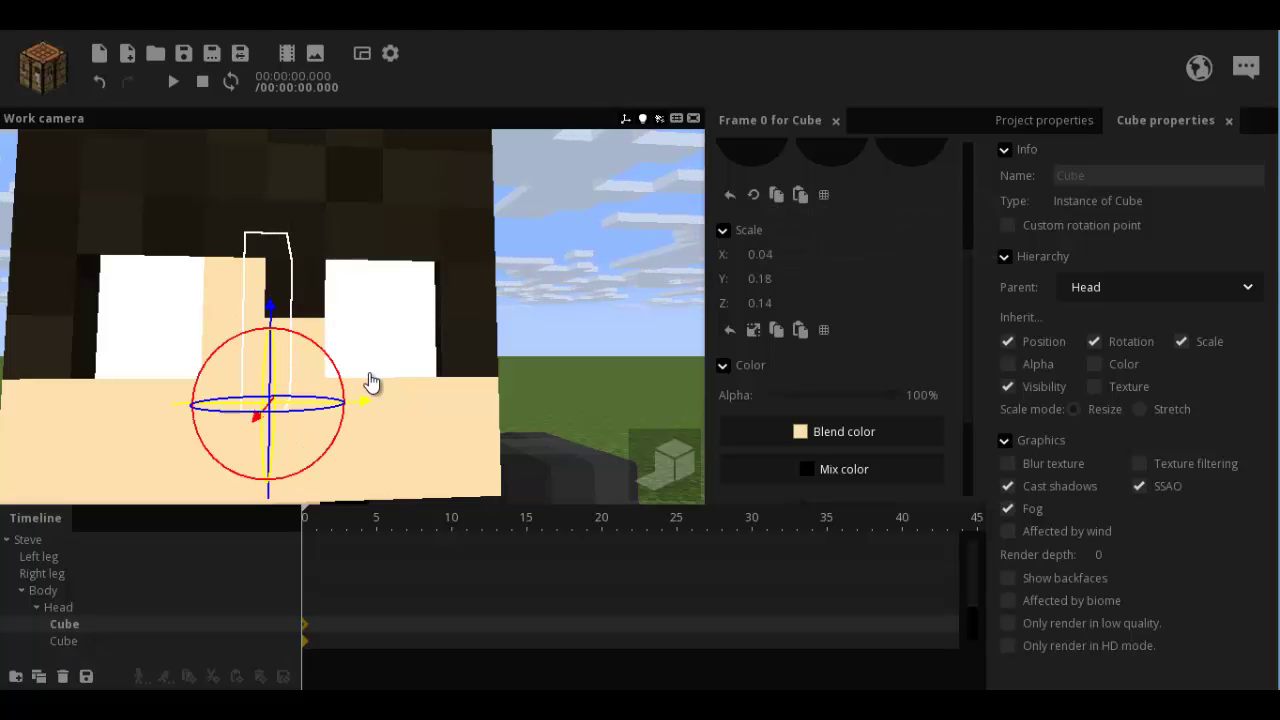
{"action": "left_click_drag", "start_coordinate": [366, 404], "coordinate": [397, 405]}
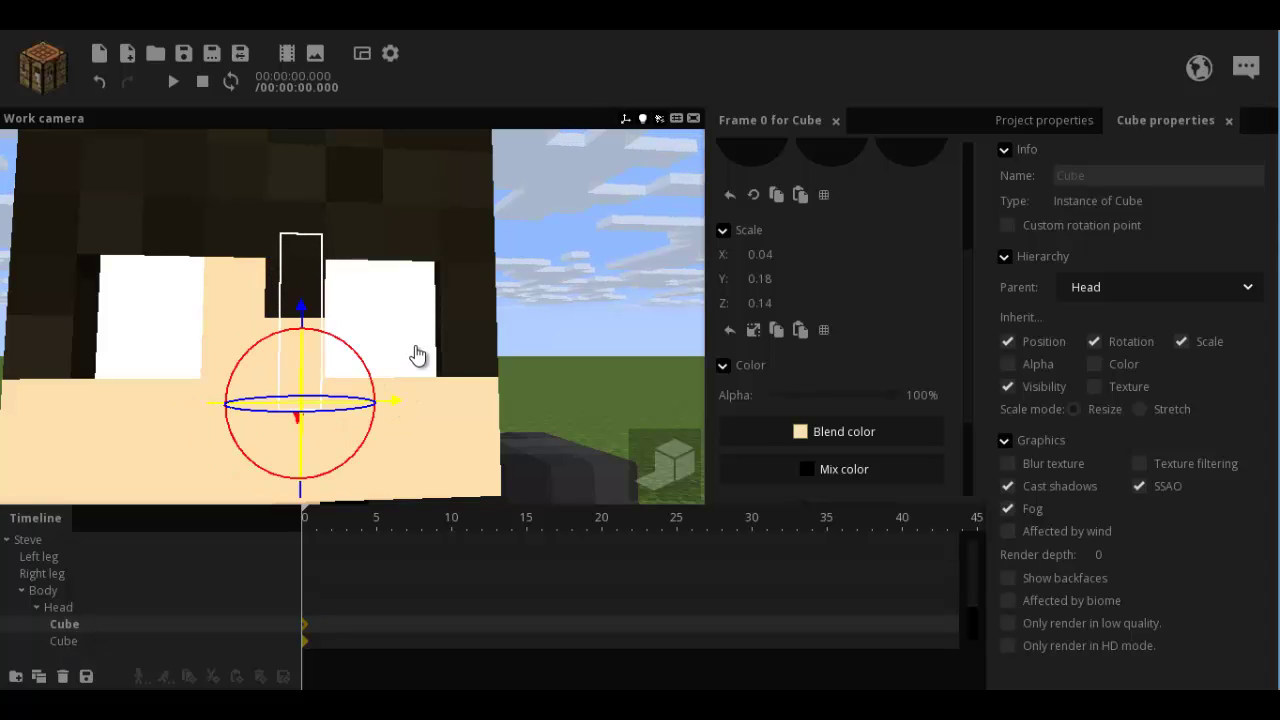
{"action": "key", "text": "s"}
{"action": "right_click_drag", "start_coordinate": [414, 347], "coordinate": [415, 347]}
{"action": "key", "text": "w"}
{"action": "key", "text": "s"}
{"action": "key", "text": "w"}
{"action": "left_click_drag", "start_coordinate": [389, 380], "coordinate": [394, 381]}
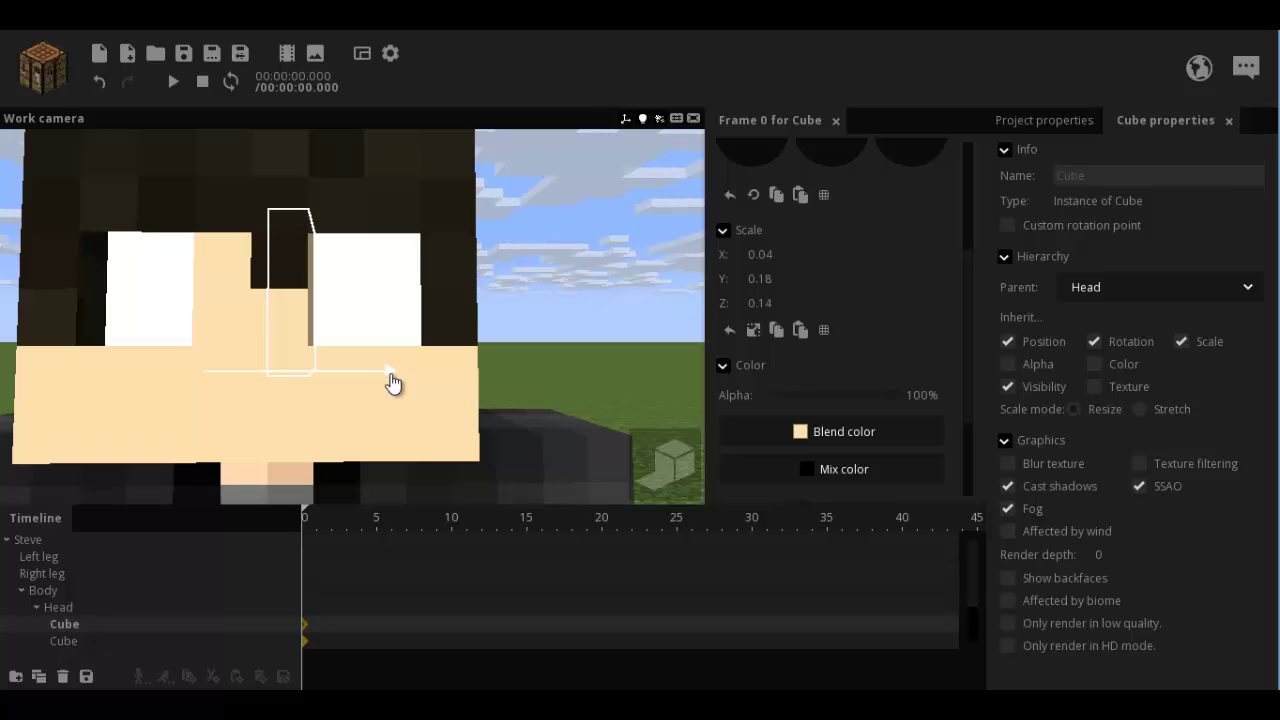
{"action": "left_click_drag", "start_coordinate": [389, 376], "coordinate": [390, 376]}
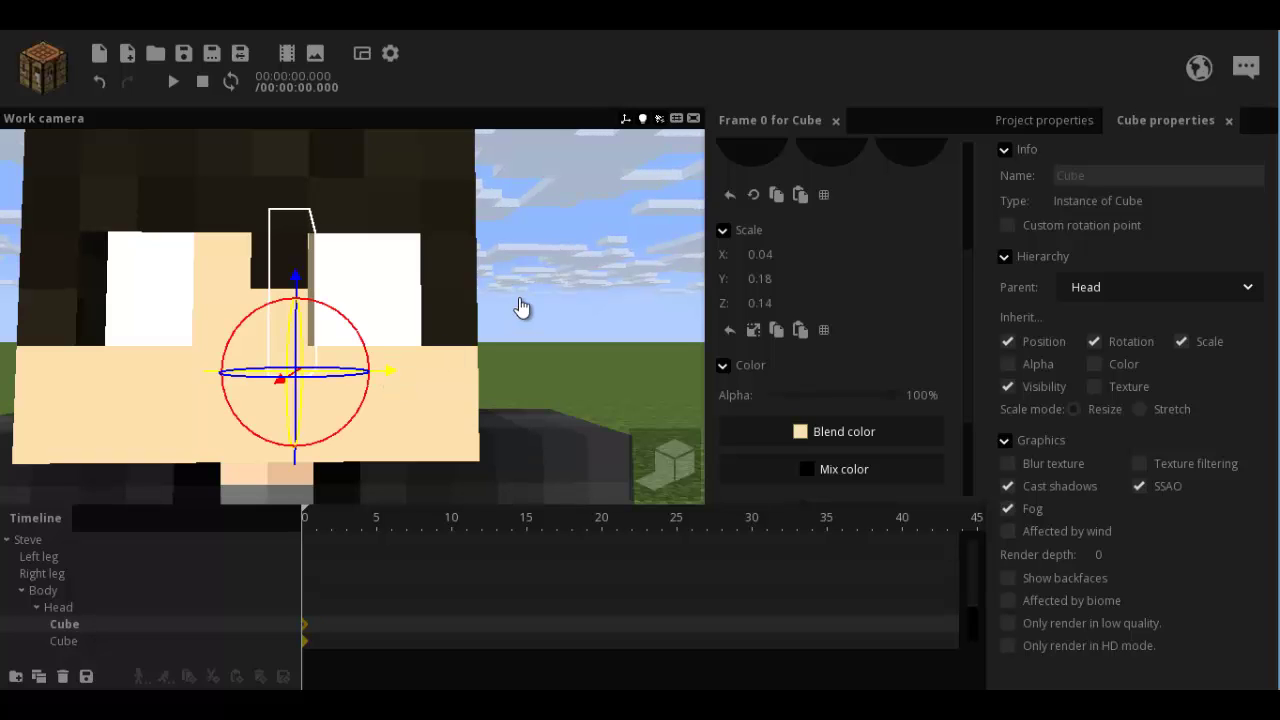
Examine the narrow cube's fit beside the eye opening from the front and from inside the head.
{"action": "left_click", "coordinate": [519, 299]}
{"action": "scroll", "coordinate": [519, 299], "scroll_direction": "down", "scroll_amount": 4}
{"action": "scroll", "coordinate": [519, 299], "scroll_direction": "up", "scroll_amount": 8}
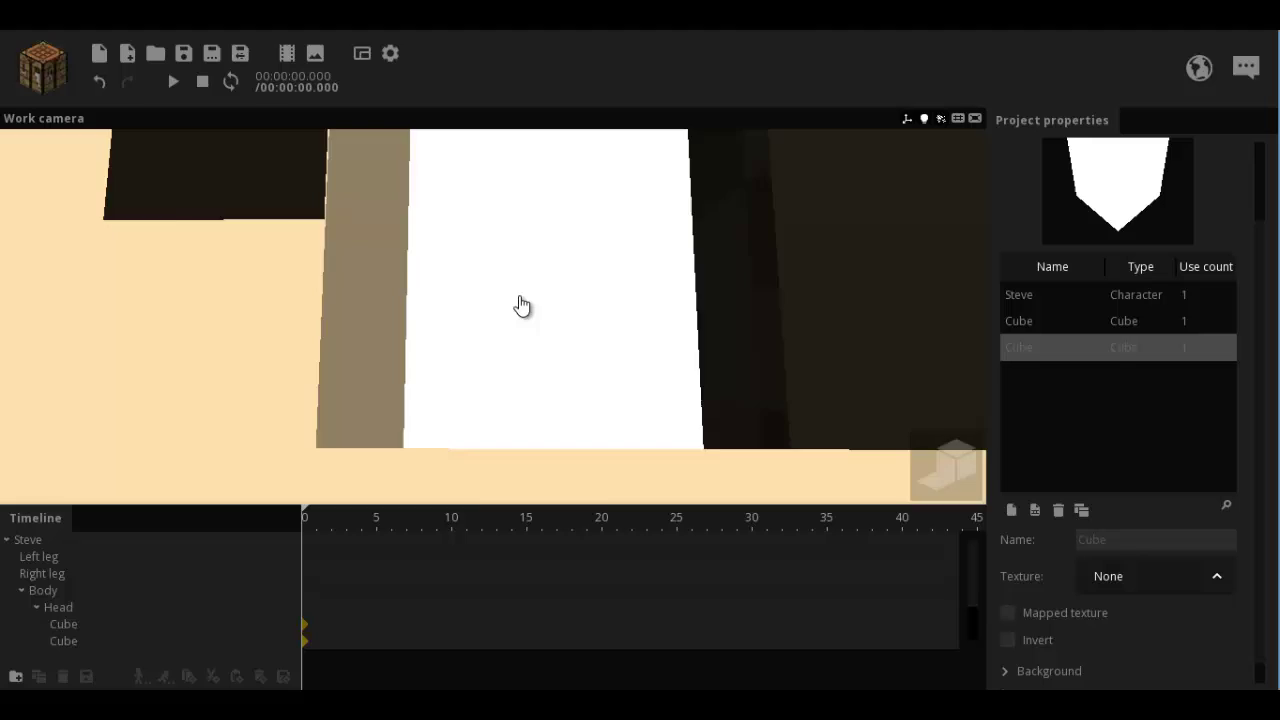
{"action": "scroll", "coordinate": [522, 308], "scroll_direction": "down", "scroll_amount": 4}
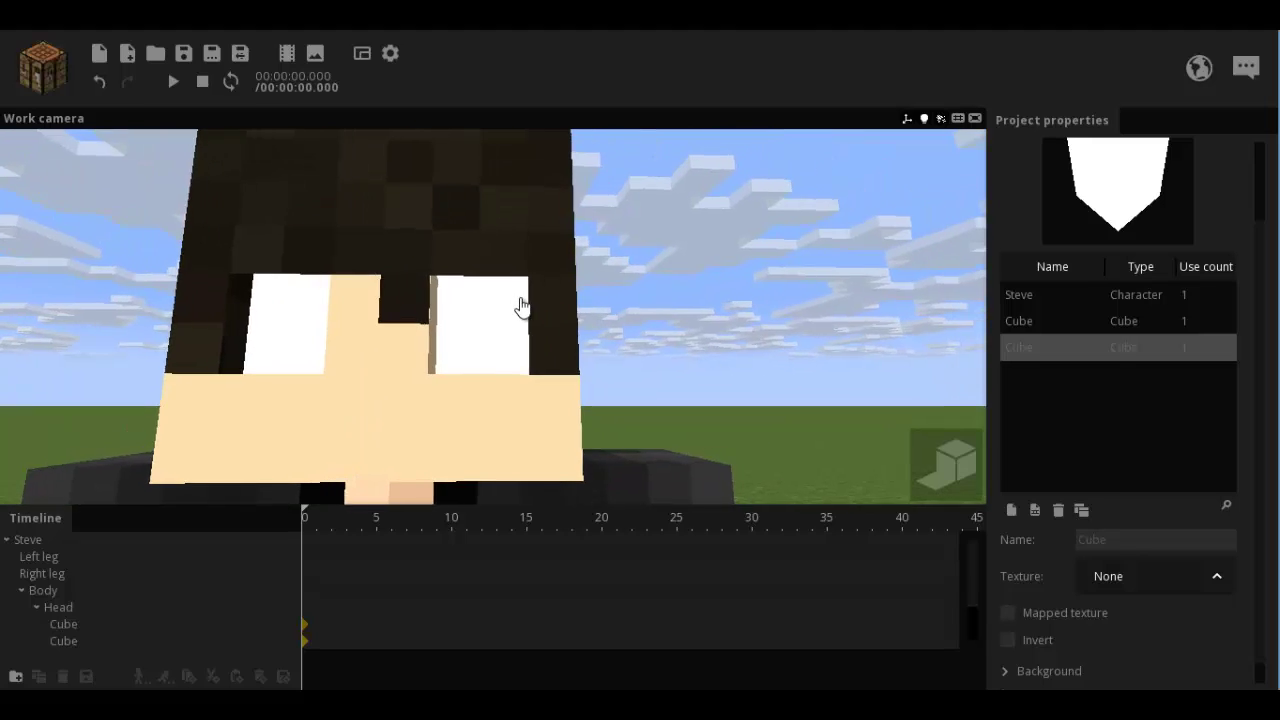
{"action": "scroll", "coordinate": [522, 309], "scroll_direction": "up", "scroll_amount": 4}
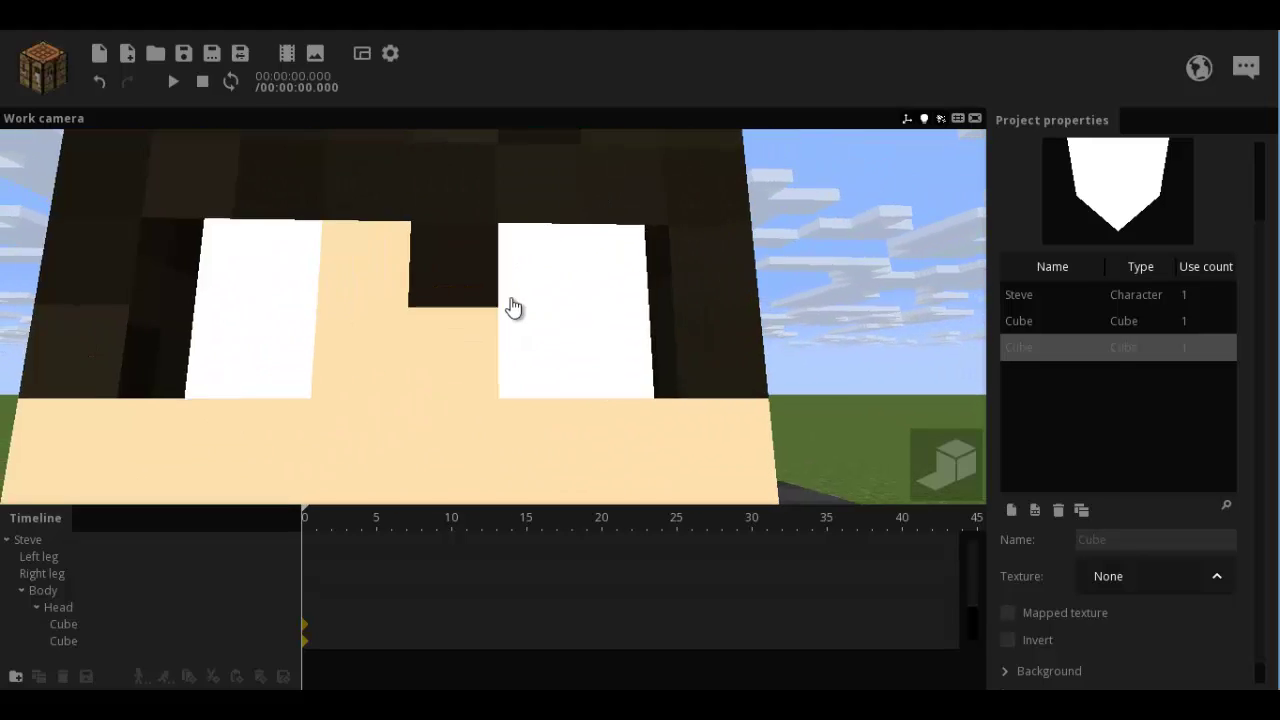
{"action": "left_click_drag", "start_coordinate": [511, 299], "coordinate": [519, 299]}
{"action": "middle_click_drag", "start_coordinate": [518, 307], "coordinate": [522, 306]}
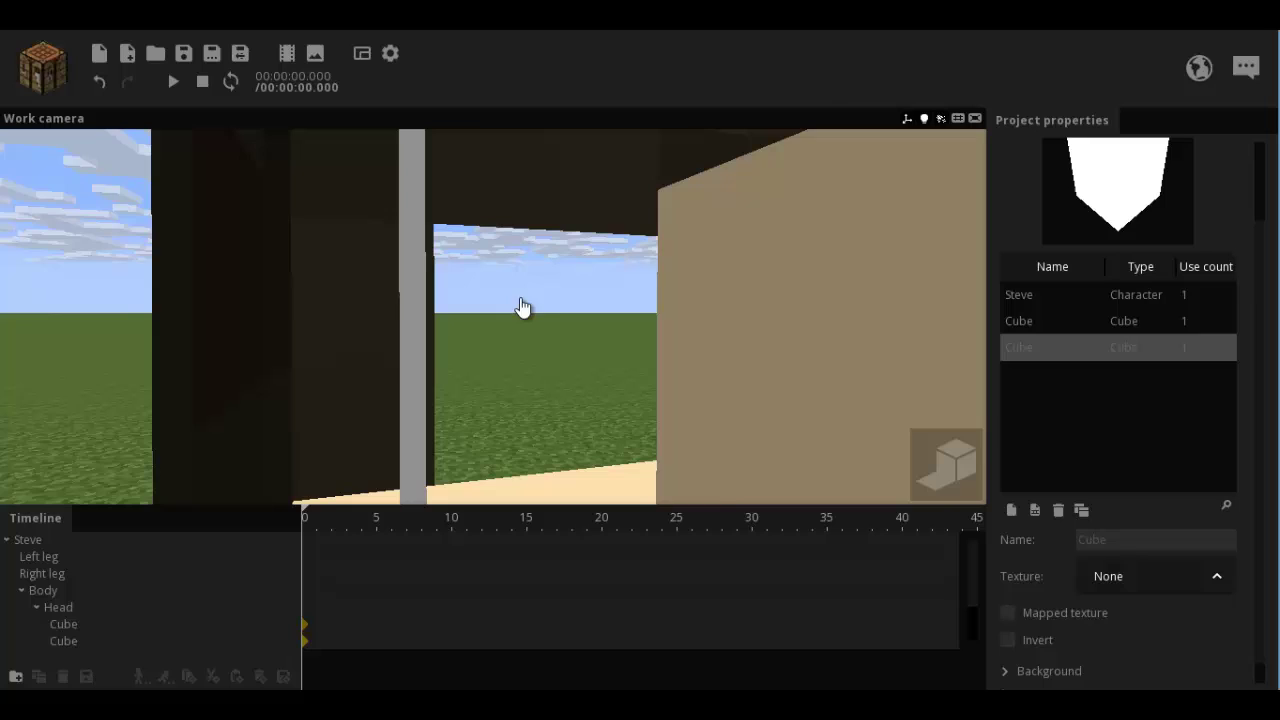
{"action": "left_click", "coordinate": [783, 314]}
{"action": "middle_click_drag", "start_coordinate": [512, 391], "coordinate": [621, 452]}
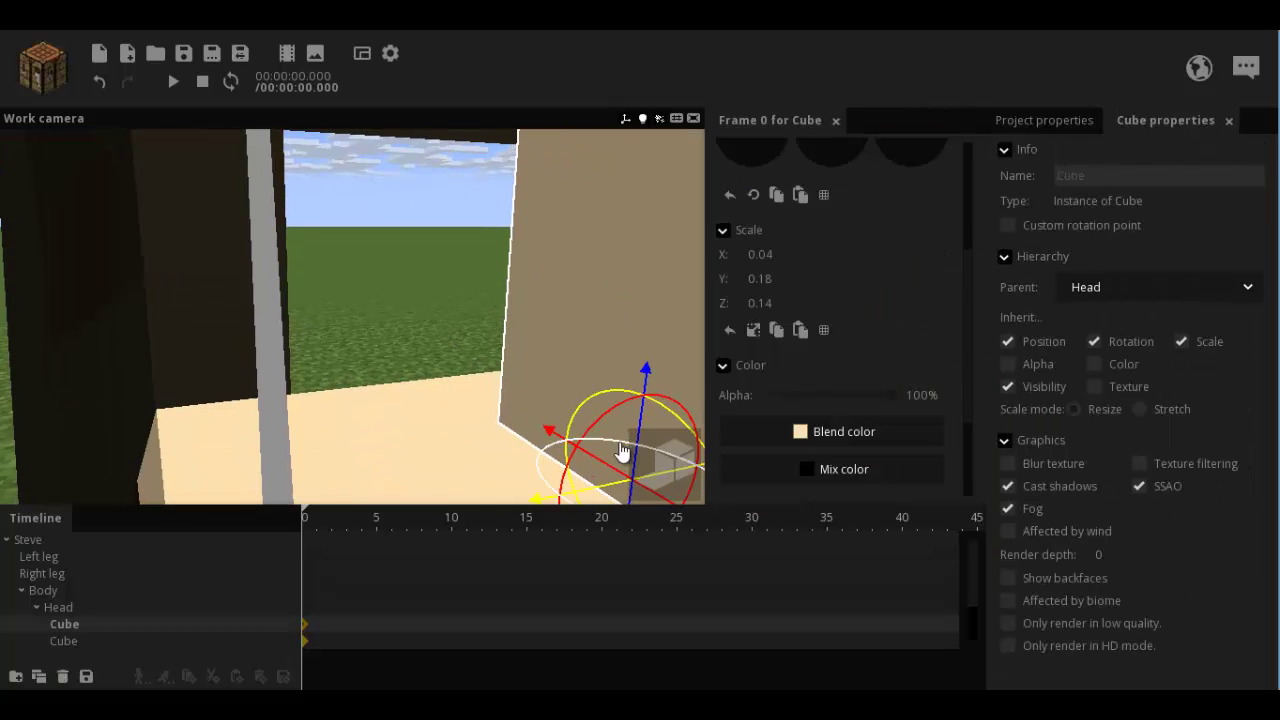
Fine-tune the narrow cube's position at the inner edge of the eye opening beside the fringe, undoing one misplaced adjustment.
{"action": "middle_click_drag", "start_coordinate": [608, 500], "coordinate": [620, 495]}
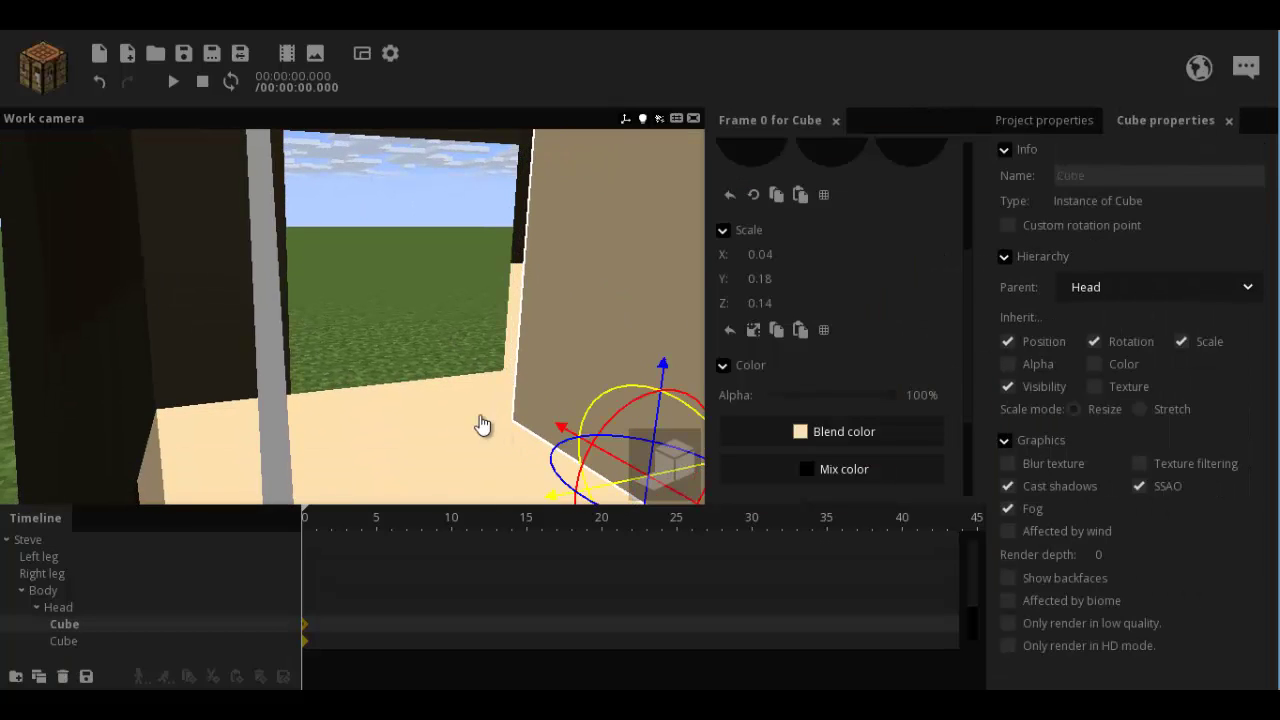
{"action": "middle_click_drag", "start_coordinate": [481, 425], "coordinate": [444, 493]}
{"action": "left_click_drag", "start_coordinate": [381, 457], "coordinate": [356, 446]}
{"action": "left_click", "coordinate": [100, 84]}
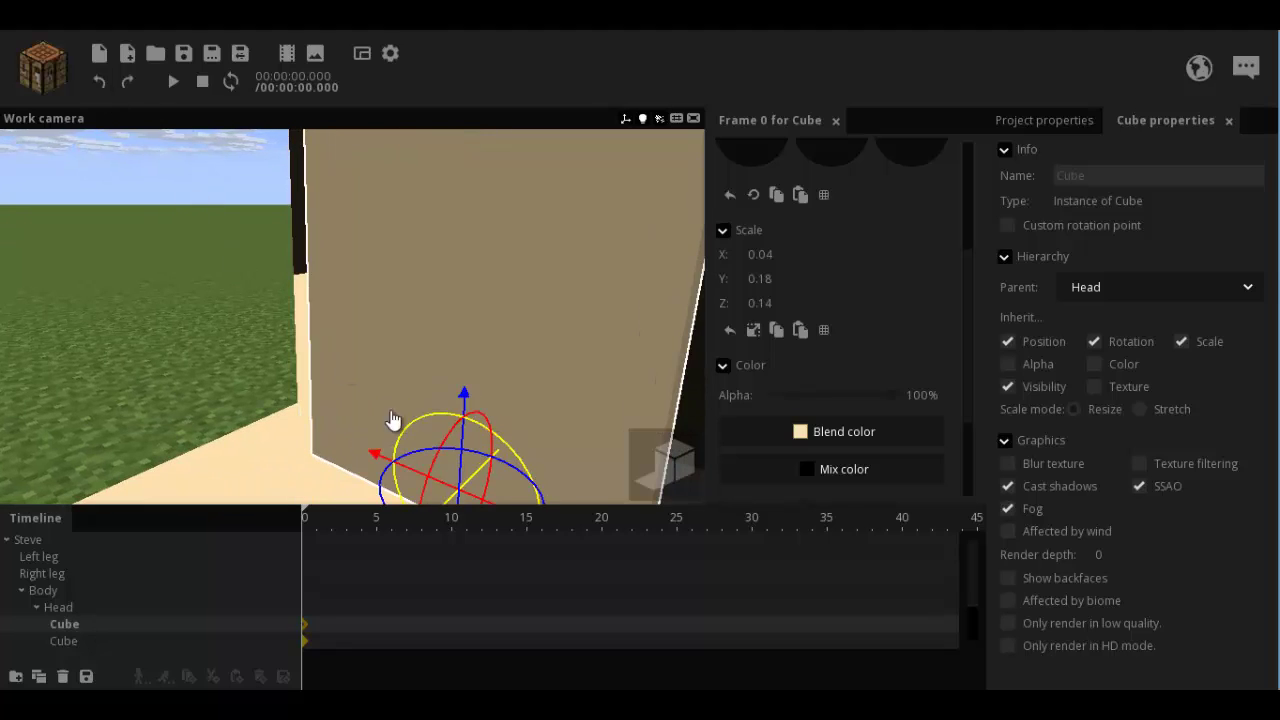
{"action": "left_click_drag", "start_coordinate": [481, 478], "coordinate": [472, 488]}
{"action": "scroll", "coordinate": [223, 362], "scroll_direction": "down", "scroll_amount": 4}
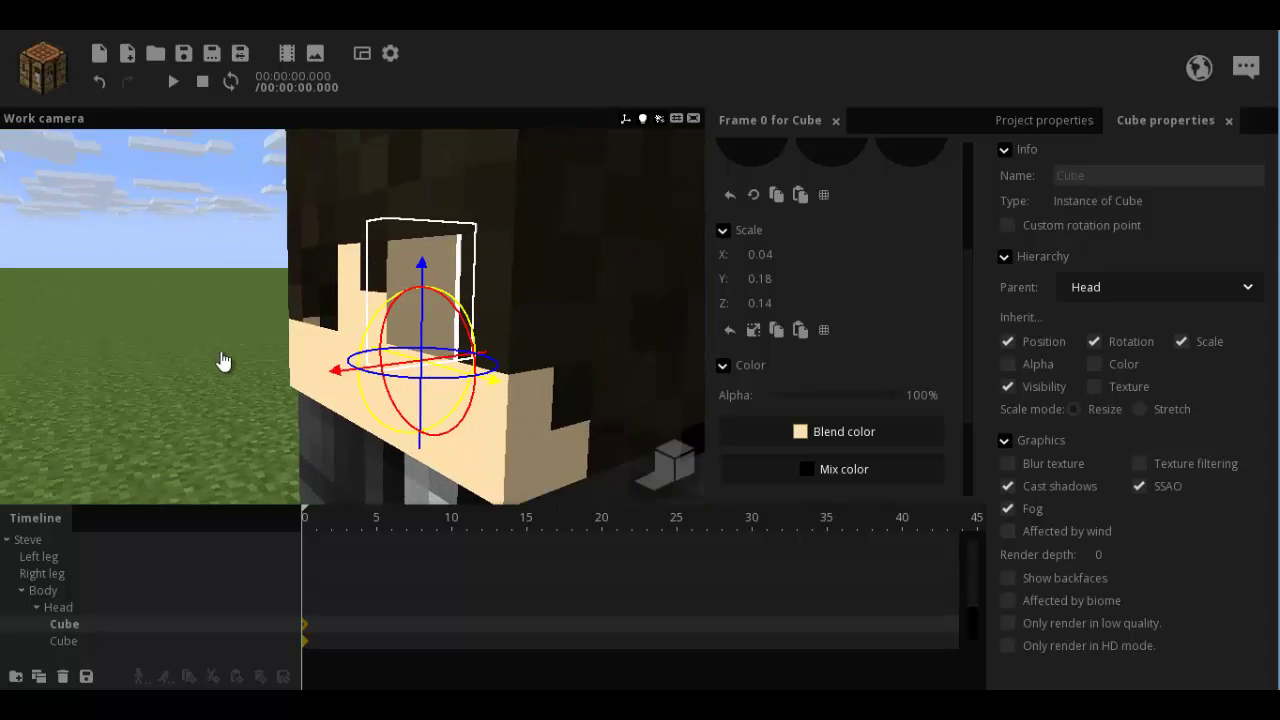
{"action": "left_click_drag", "start_coordinate": [223, 362], "coordinate": [213, 362]}
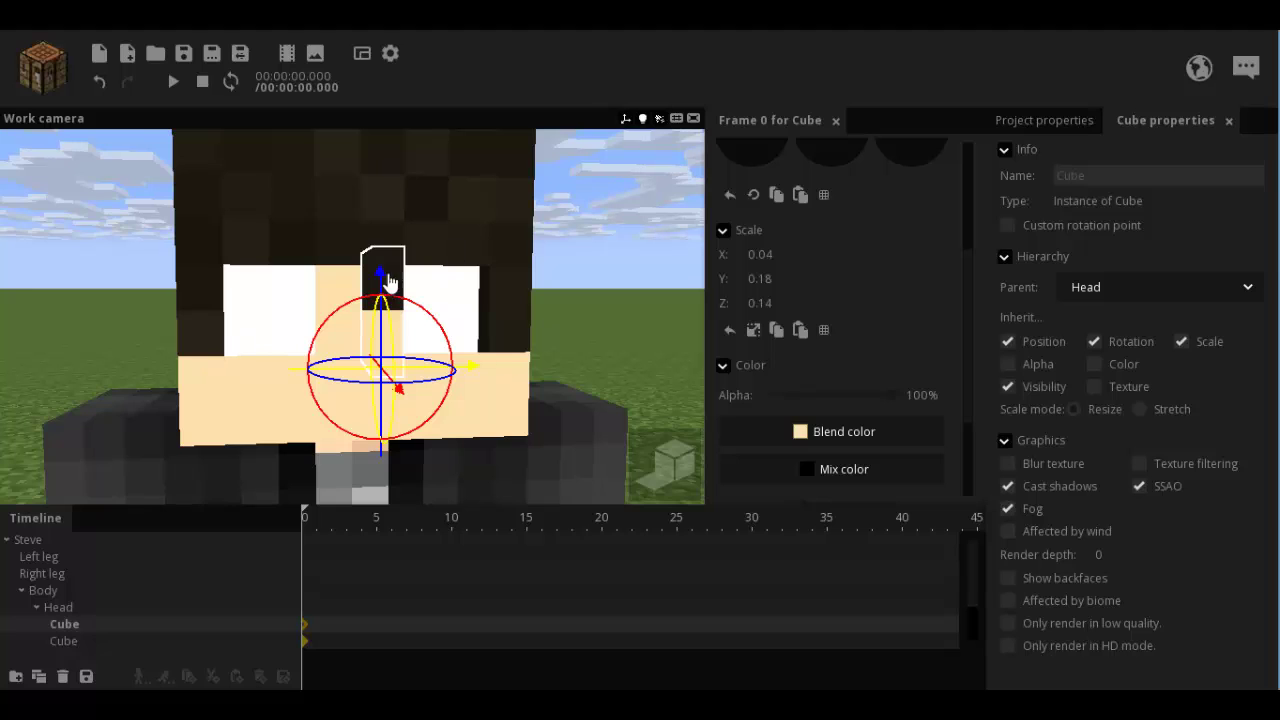
Duplicate the narrow cube and move the copy sideways to the outer edge of the same eye opening, at about X 3.35.
{"action": "left_click", "coordinate": [38, 676]}
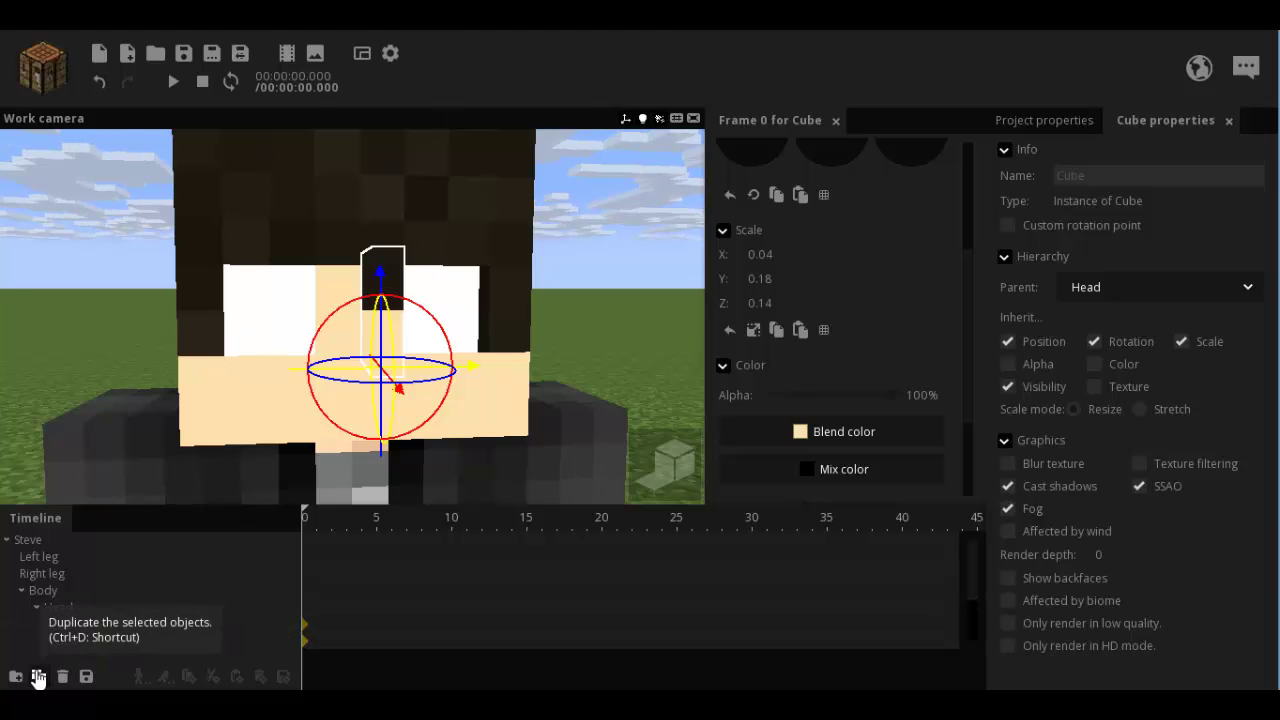
{"action": "left_click_drag", "start_coordinate": [137, 494], "coordinate": [137, 494]}
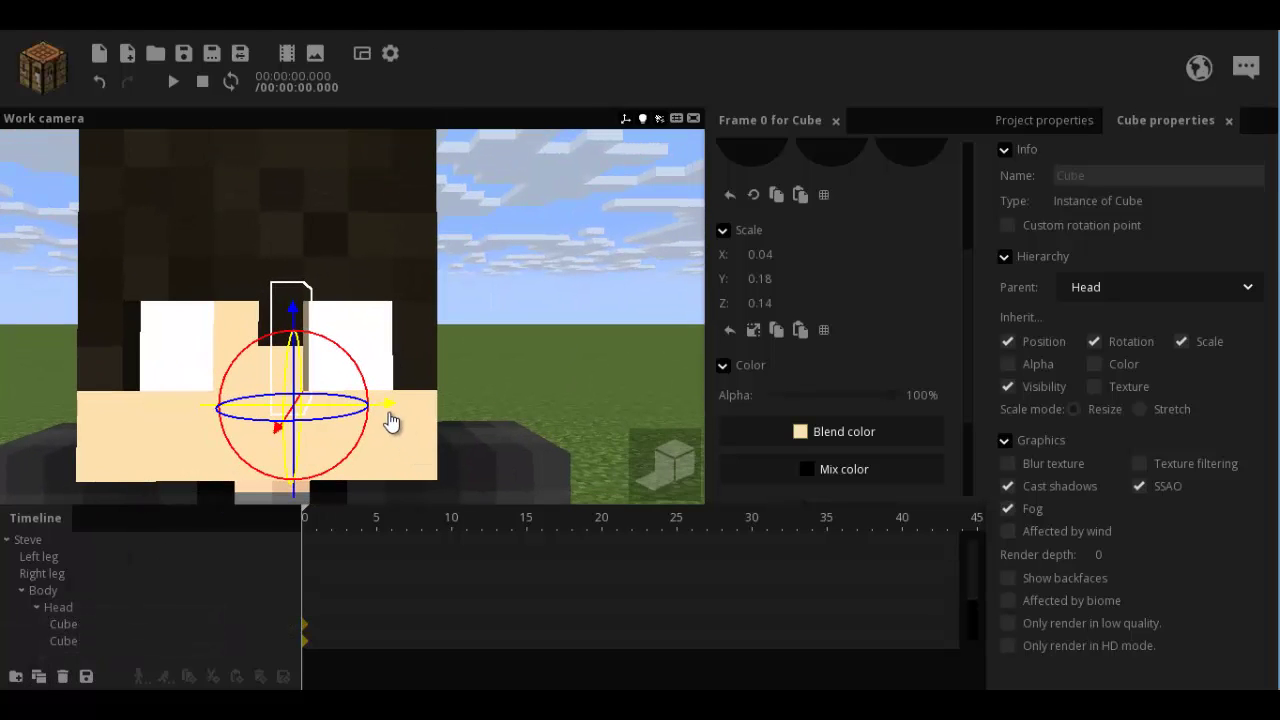
{"action": "left_click_drag", "start_coordinate": [390, 420], "coordinate": [500, 427]}
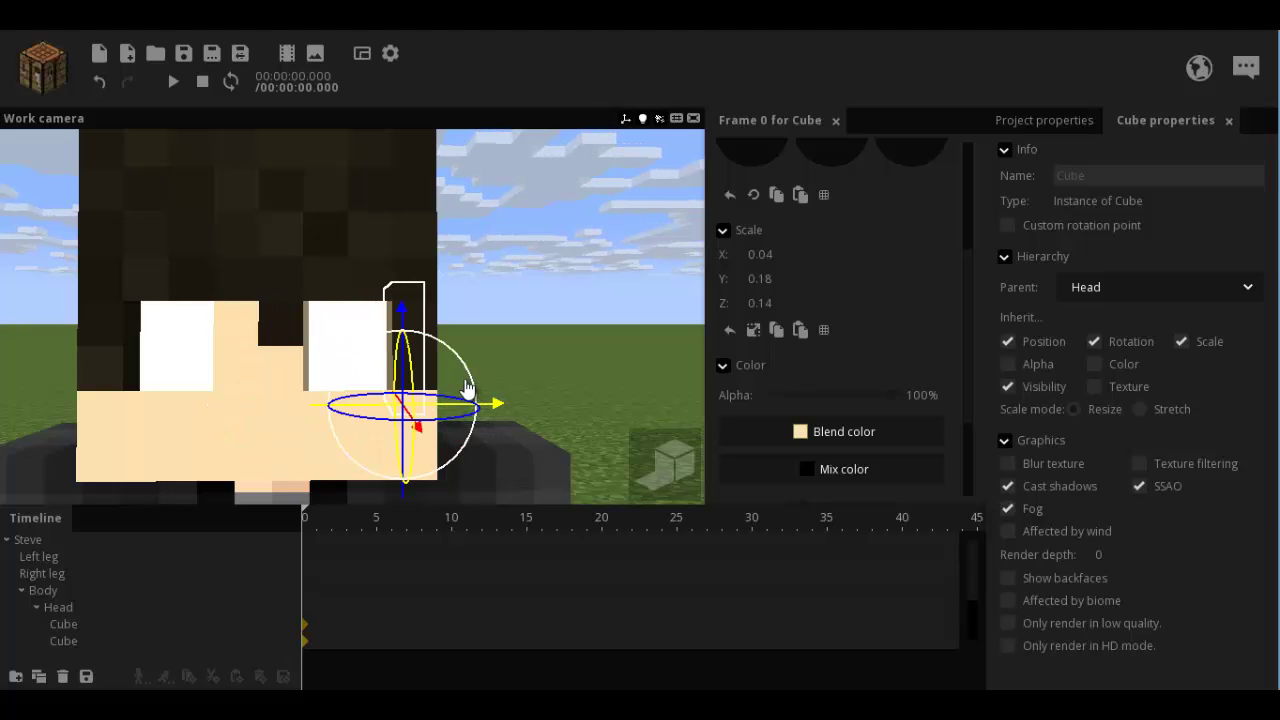
{"action": "key", "text": "d"}
{"action": "right_click_drag", "start_coordinate": [501, 350], "coordinate": [501, 350]}
{"action": "key", "text": "a"}
{"action": "key", "text": "a"}
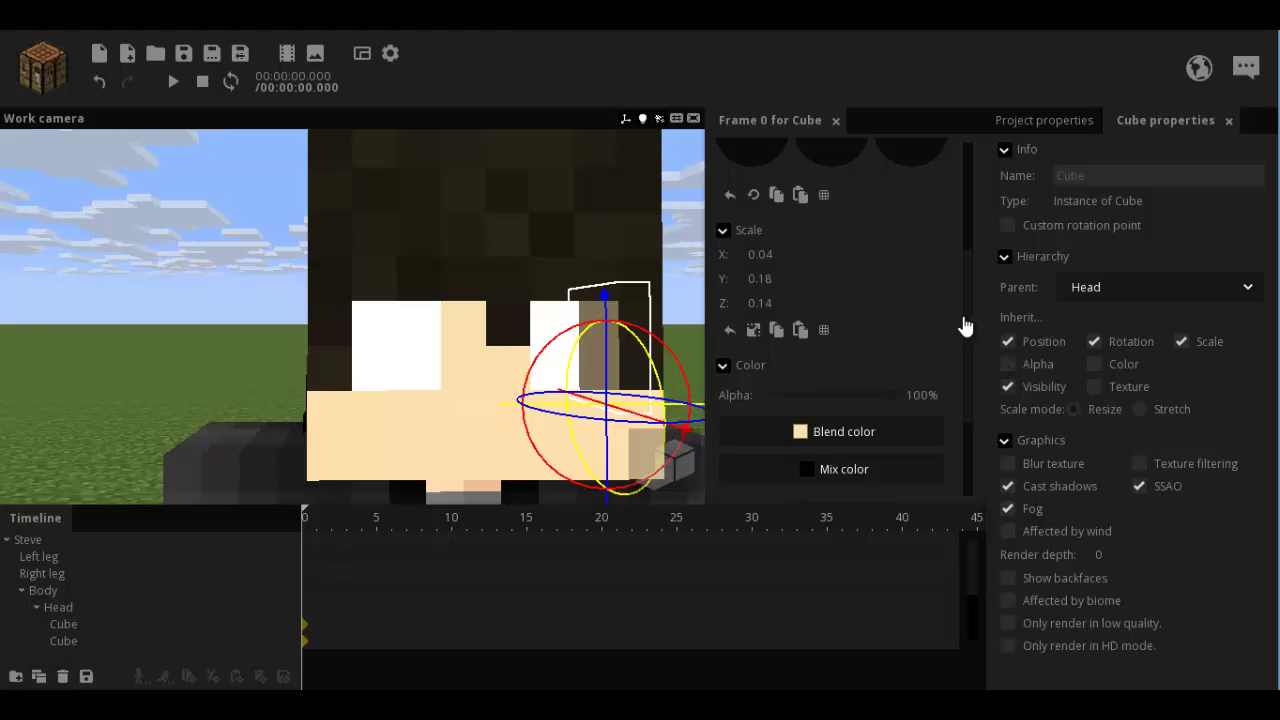
Duplicate the outer narrow cube and mirror the copy to the other eye opening by setting its X position to -3.3534.
{"action": "left_click_drag", "start_coordinate": [965, 327], "coordinate": [975, 77]}
{"action": "left_click", "coordinate": [752, 172]}
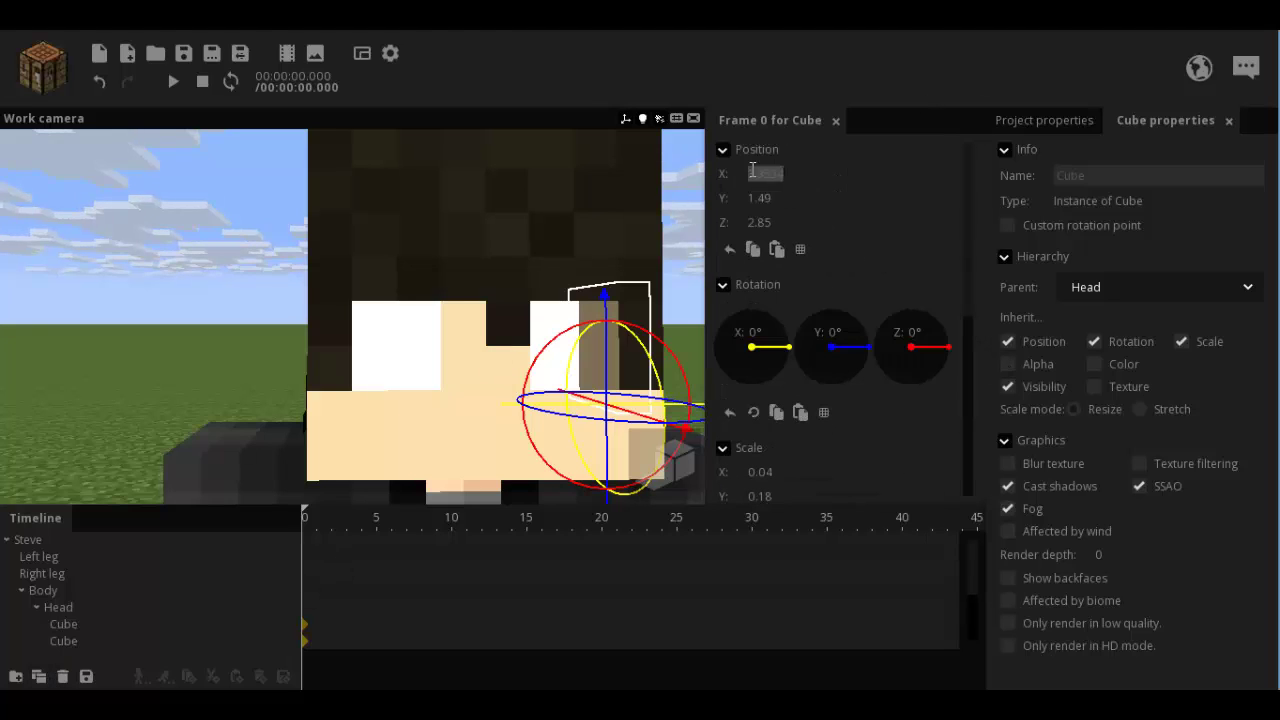
{"action": "key", "text": "Home"}
{"action": "type", "text": "-"}
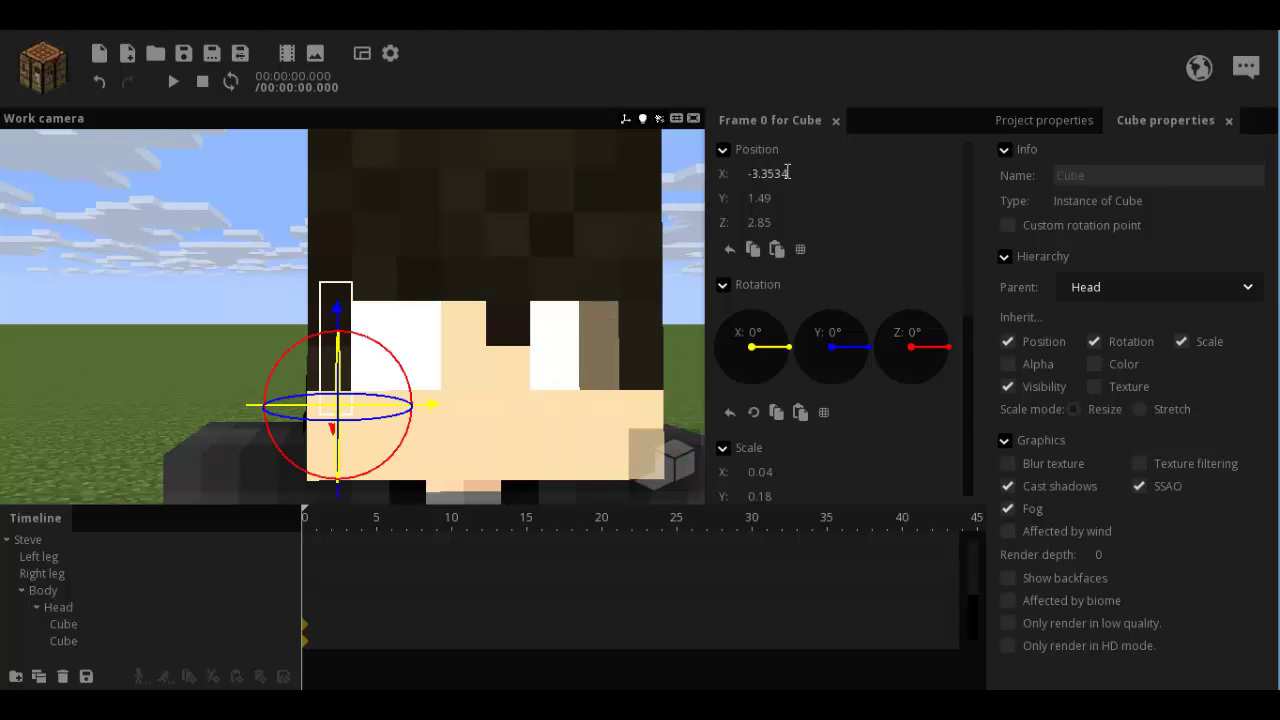
Duplicate the narrow cube beside the hair fringe and set the copy's X position to -0.6454.
{"action": "left_click", "coordinate": [508, 342]}
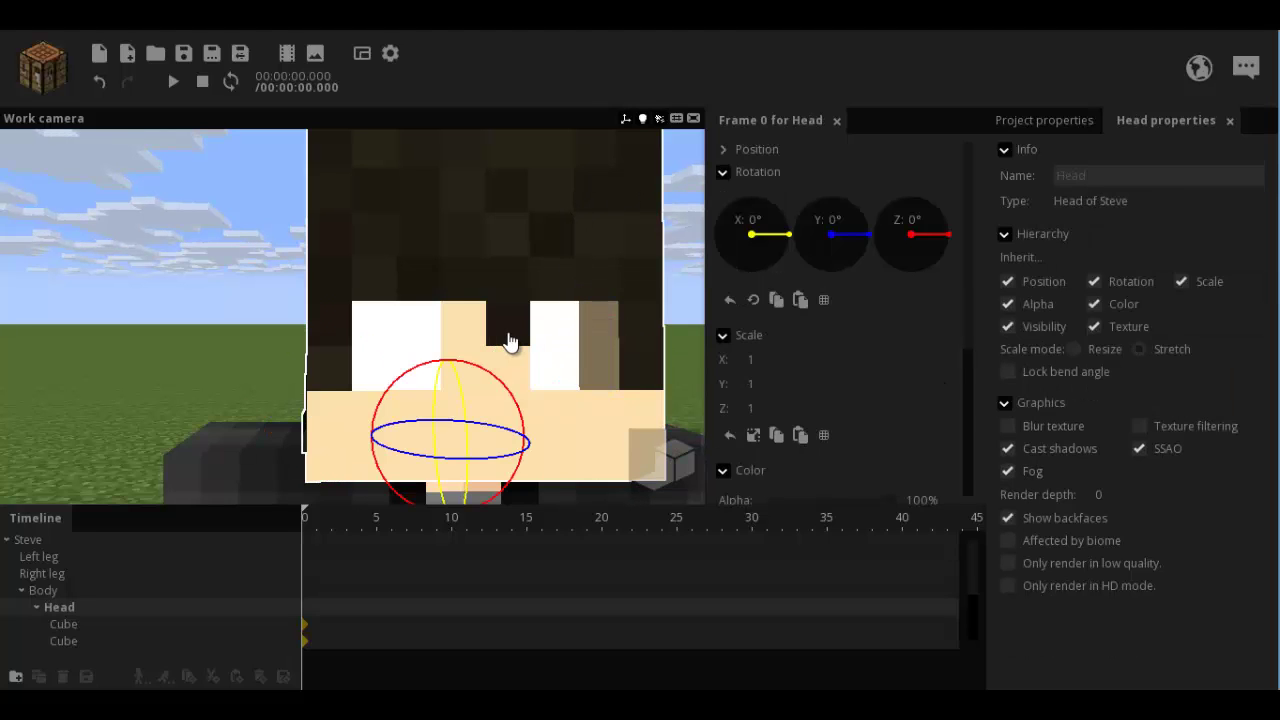
{"action": "left_click", "coordinate": [510, 342]}
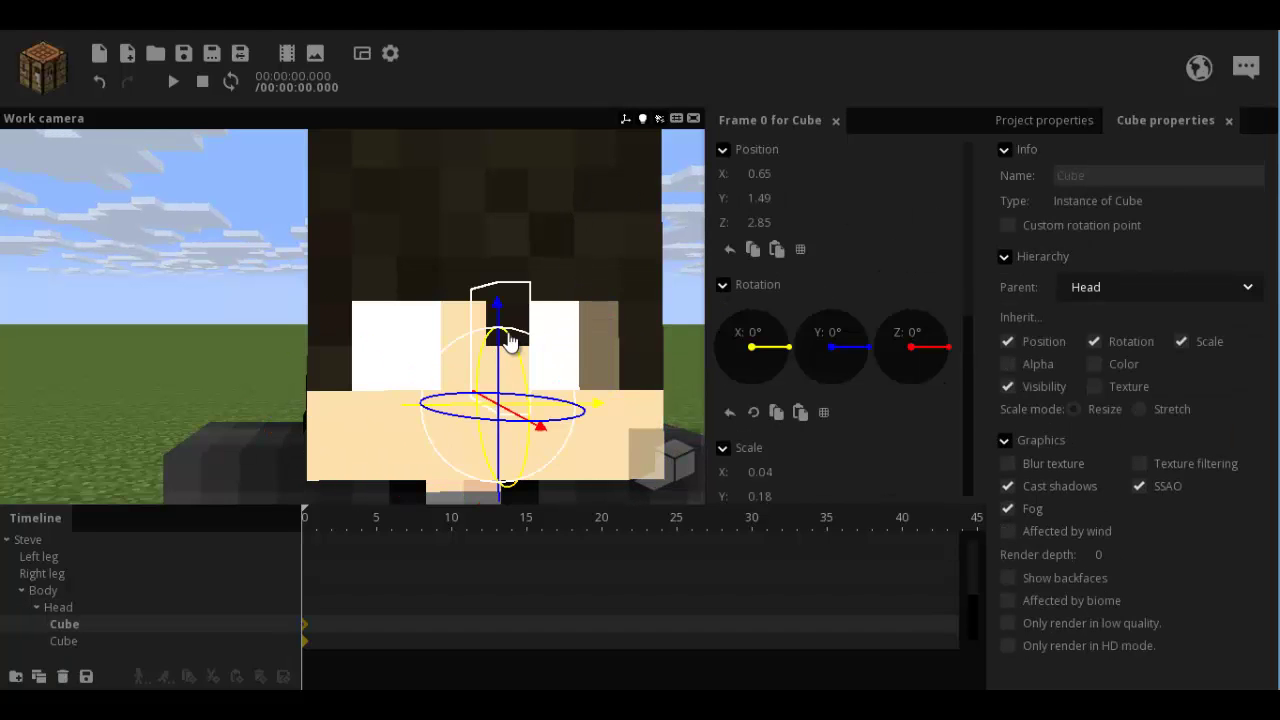
{"action": "left_click", "coordinate": [39, 678]}
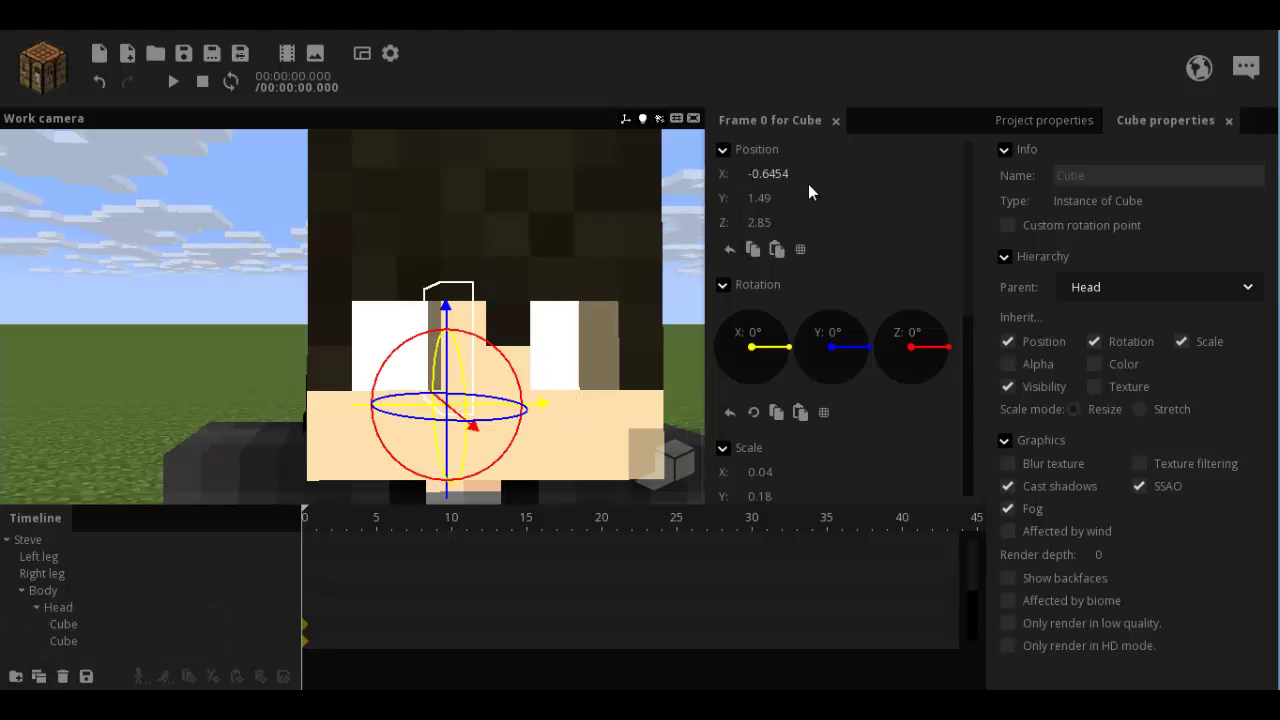
{"action": "left_click", "coordinate": [693, 228]}
Examine how the narrow side cubes fit inside both eye openings.
{"action": "left_click_drag", "start_coordinate": [693, 228], "coordinate": [672, 228]}
{"action": "scroll", "coordinate": [692, 229], "scroll_direction": "up", "scroll_amount": 2}
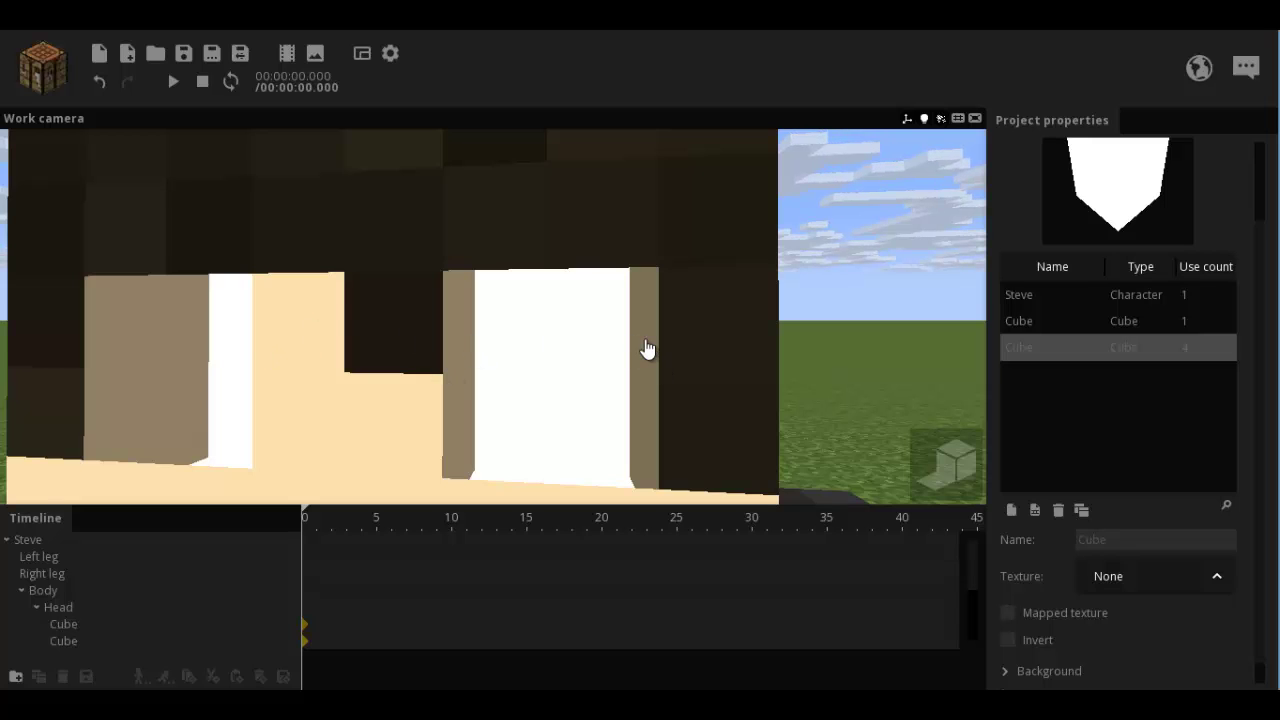
{"action": "scroll", "coordinate": [646, 349], "scroll_direction": "up", "scroll_amount": 3}
{"action": "scroll", "coordinate": [646, 349], "scroll_direction": "down", "scroll_amount": 1}
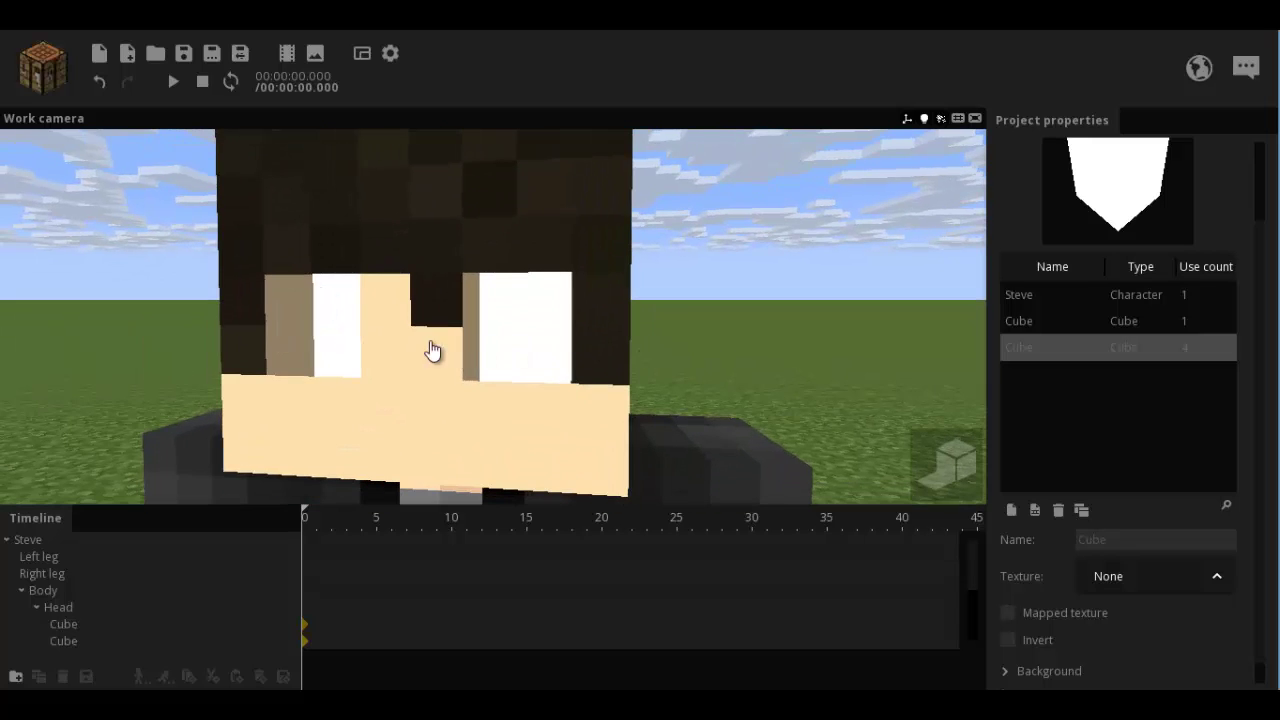
{"action": "left_click", "coordinate": [31, 76]}
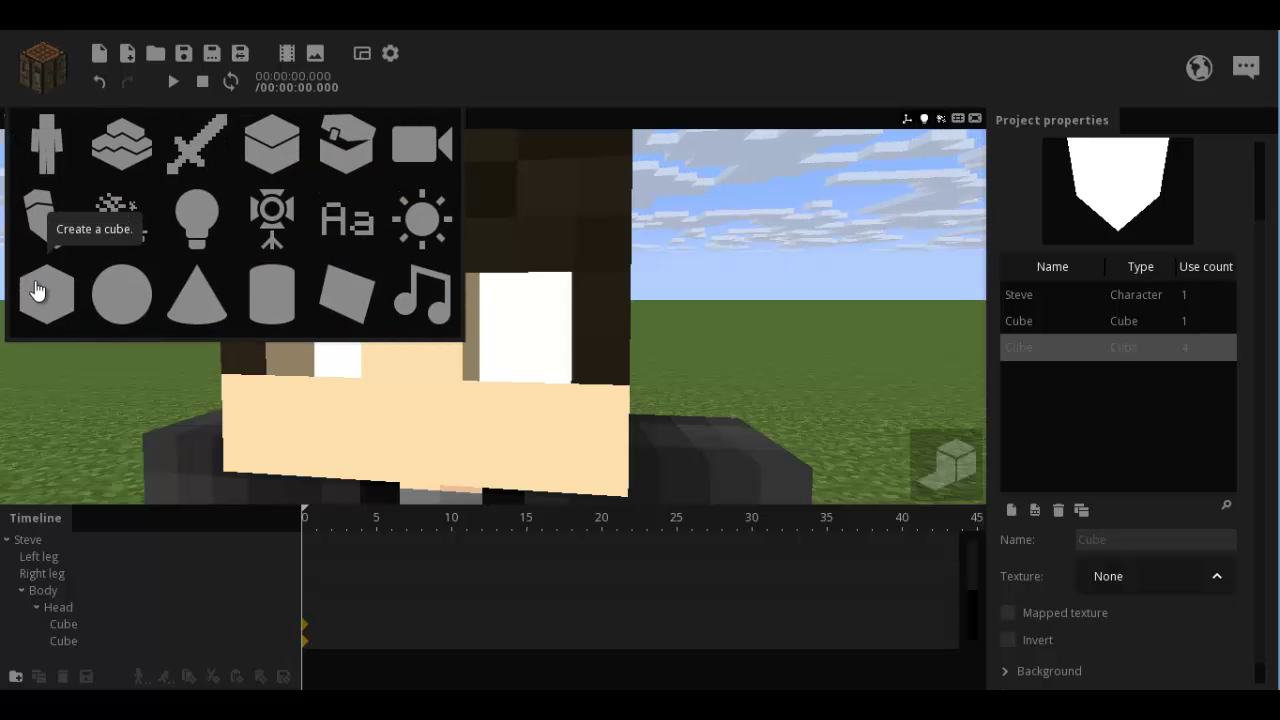
{"action": "left_click", "coordinate": [479, 298]}
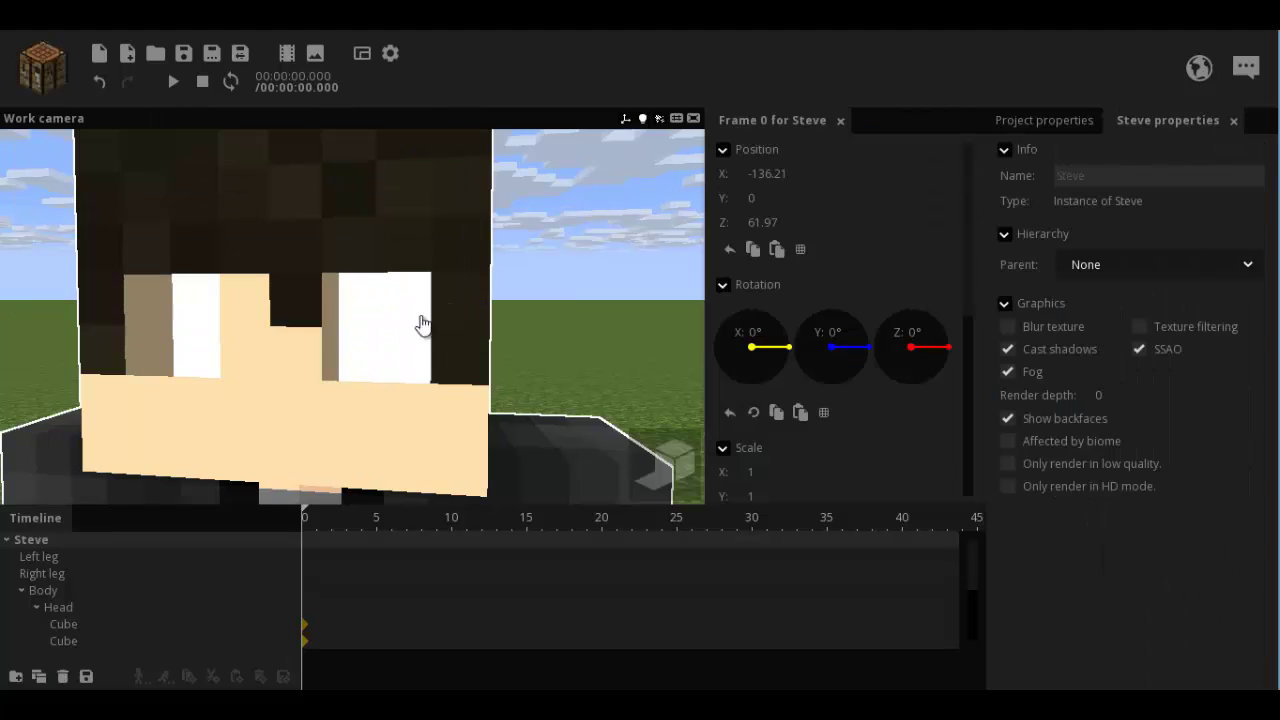
Duplicate the narrow cube beside the fringe and flatten the copy with an X scale of 0.20 and Y scale of 0.05.
{"action": "left_click", "coordinate": [324, 312]}
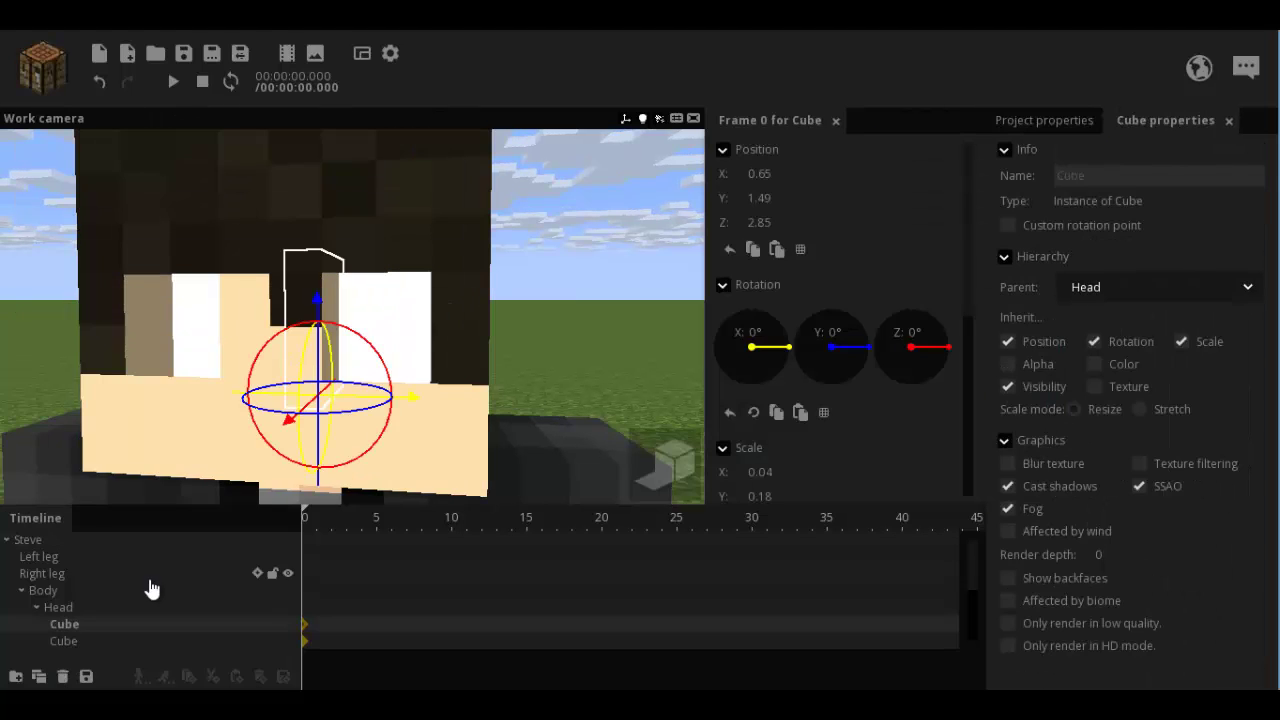
{"action": "left_click", "coordinate": [40, 678]}
{"action": "scroll", "coordinate": [900, 300], "scroll_direction": "down", "scroll_amount": 3}
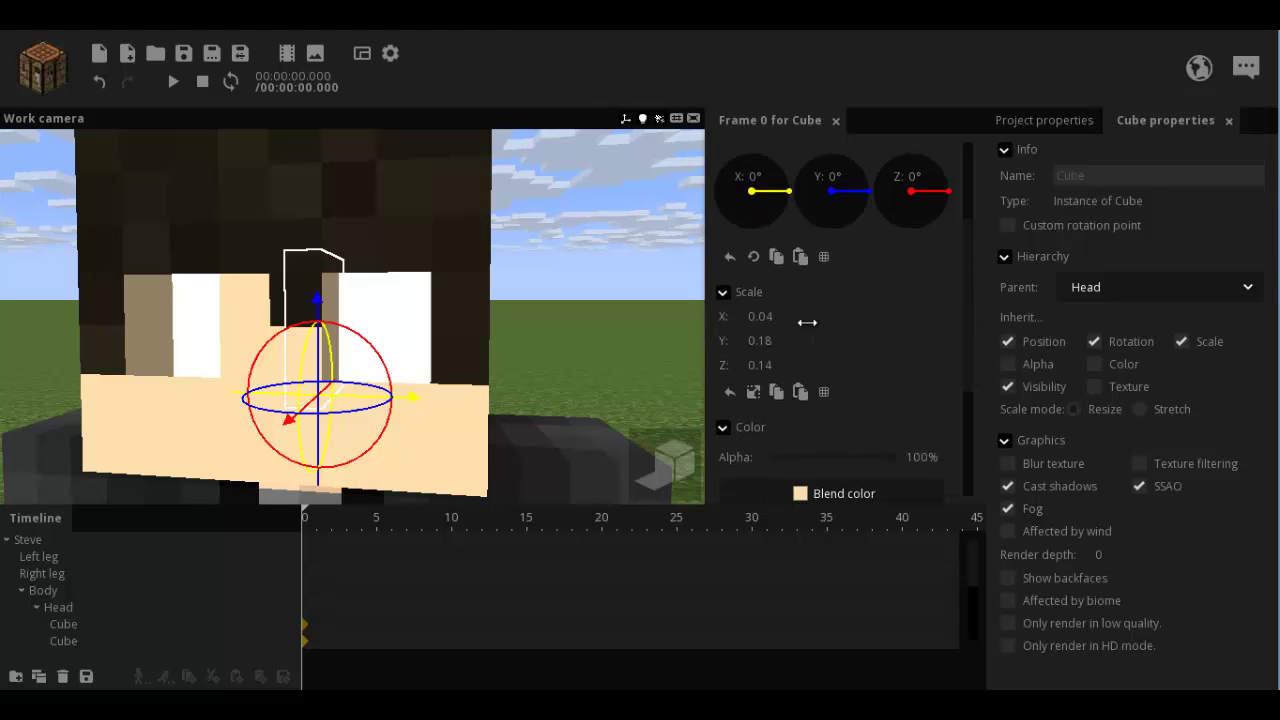
{"action": "left_click_drag", "start_coordinate": [823, 320], "coordinate": [874, 319]}
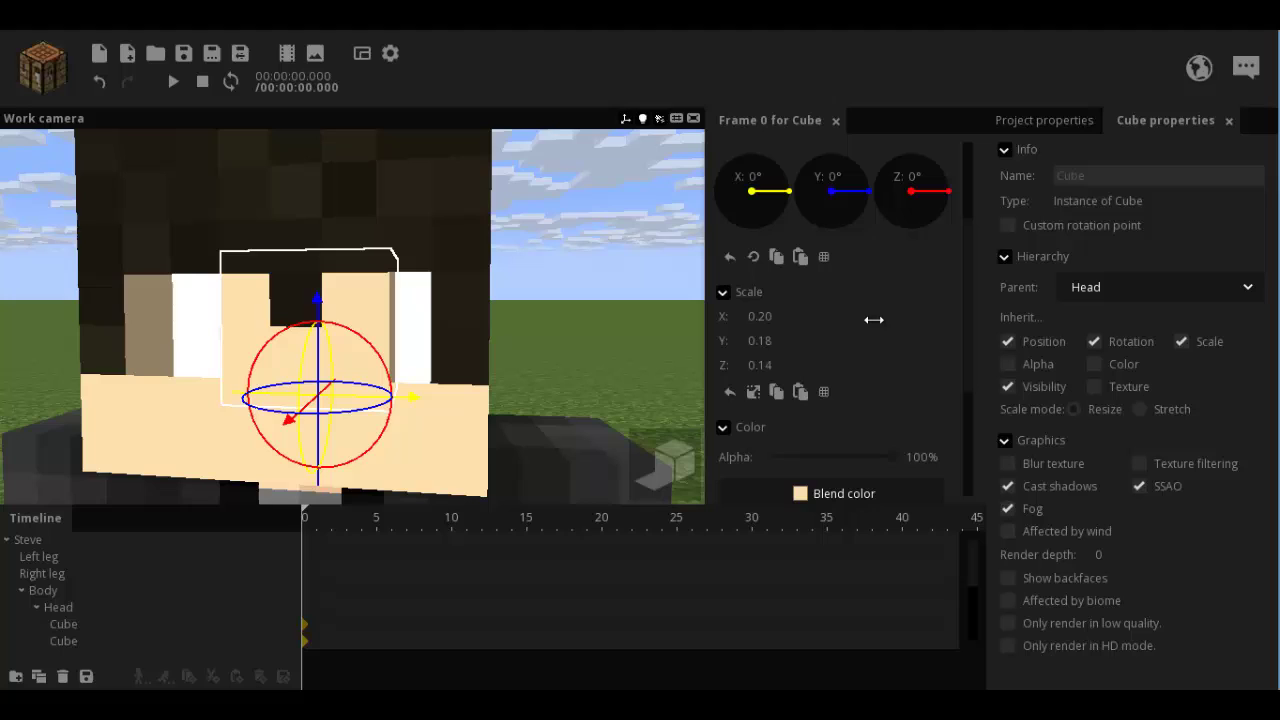
{"action": "left_click", "coordinate": [821, 358]}
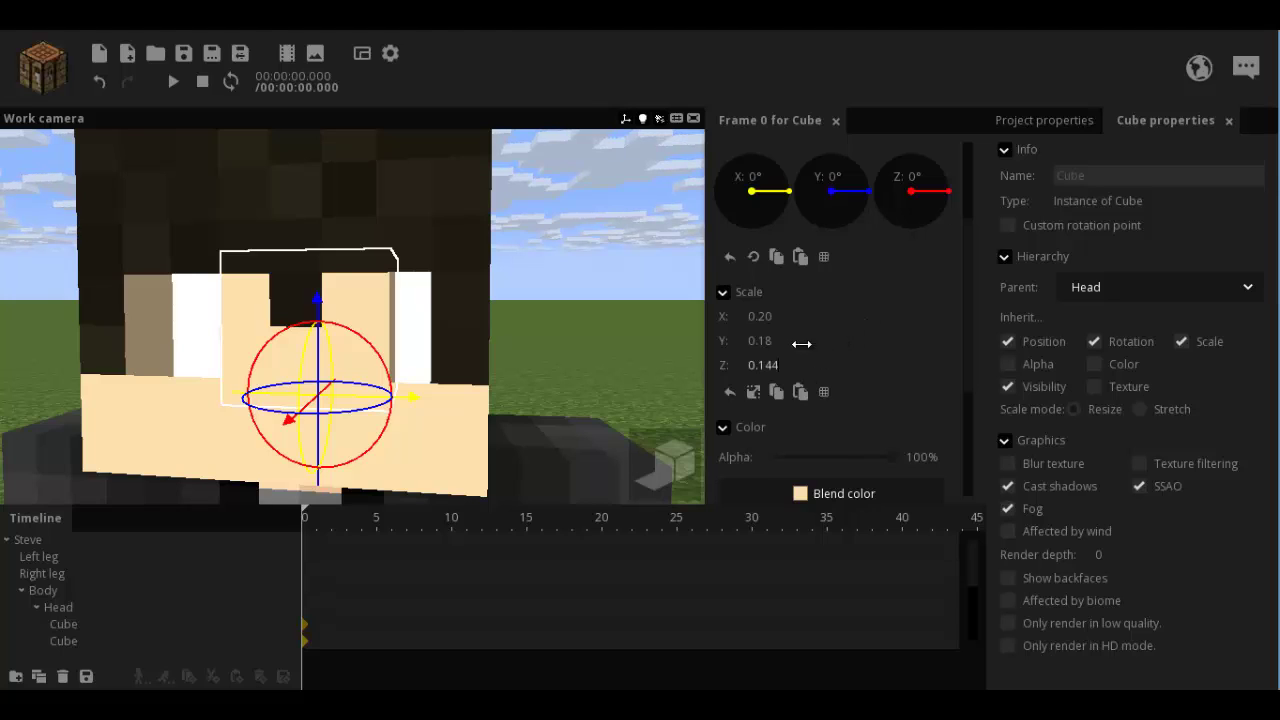
{"action": "left_click_drag", "start_coordinate": [792, 332], "coordinate": [745, 345]}
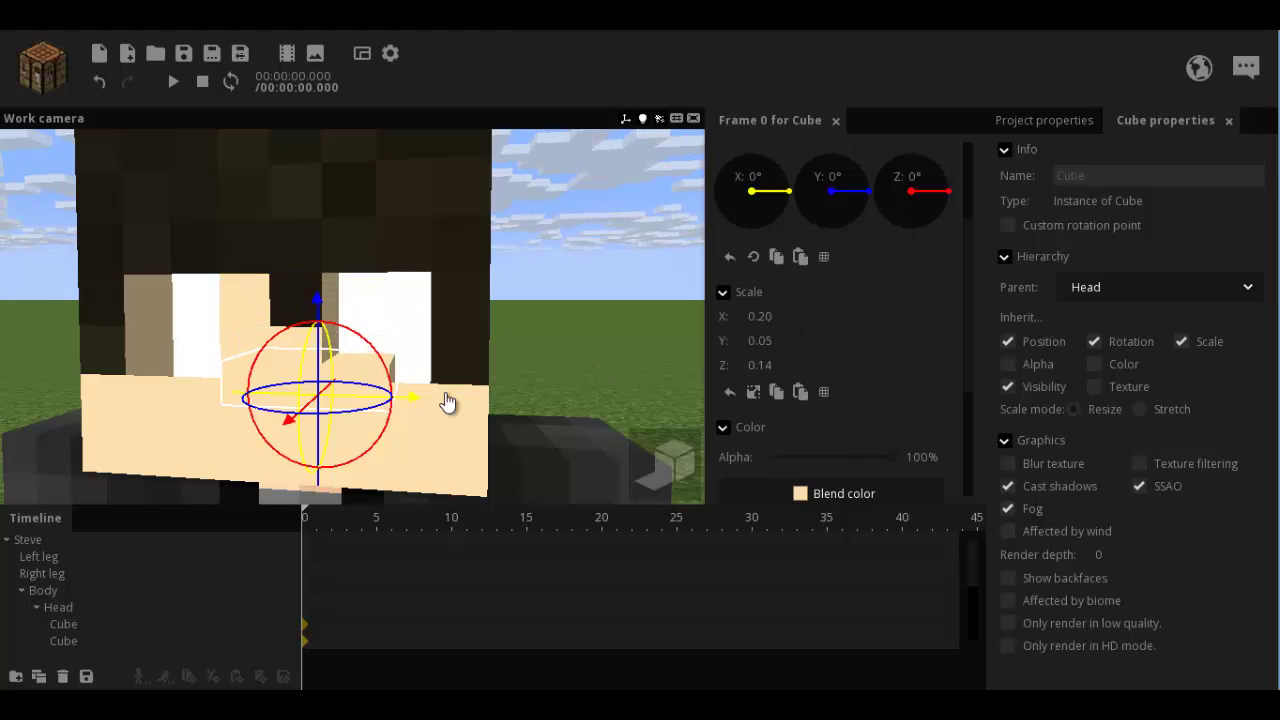
Centre the flat cube below the eye opening beside the fringe and lower it to the opening's bottom edge, about X 2.03, Y 1.22.
{"action": "left_click_drag", "start_coordinate": [410, 398], "coordinate": [473, 403]}
{"action": "right_click_drag", "start_coordinate": [506, 315], "coordinate": [500, 311]}
{"action": "key", "text": "w"}
{"action": "left_click_drag", "start_coordinate": [354, 386], "coordinate": [366, 409]}
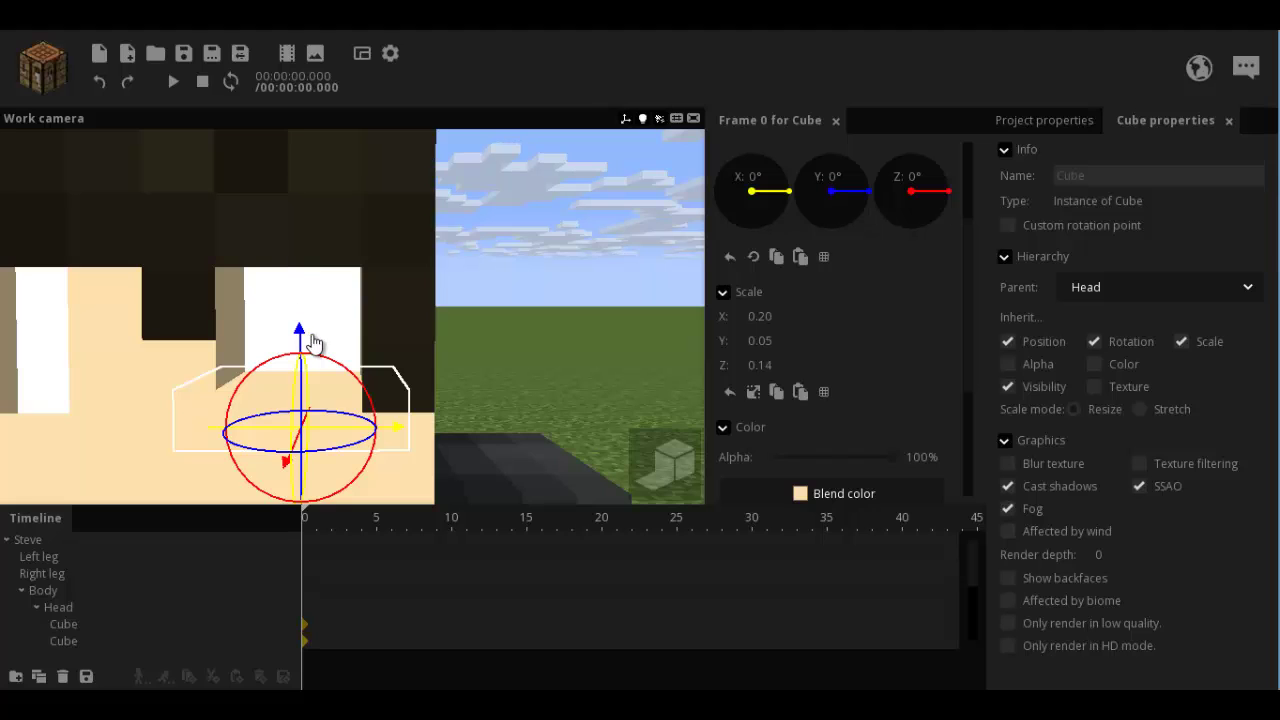
{"action": "mouse_move", "coordinate": [300, 342]}
{"action": "left_mouse_down"}
{"action": "mouse_move", "coordinate": [309, 366]}
{"action": "mouse_move", "coordinate": [295, 362]}
{"action": "left_mouse_up"}
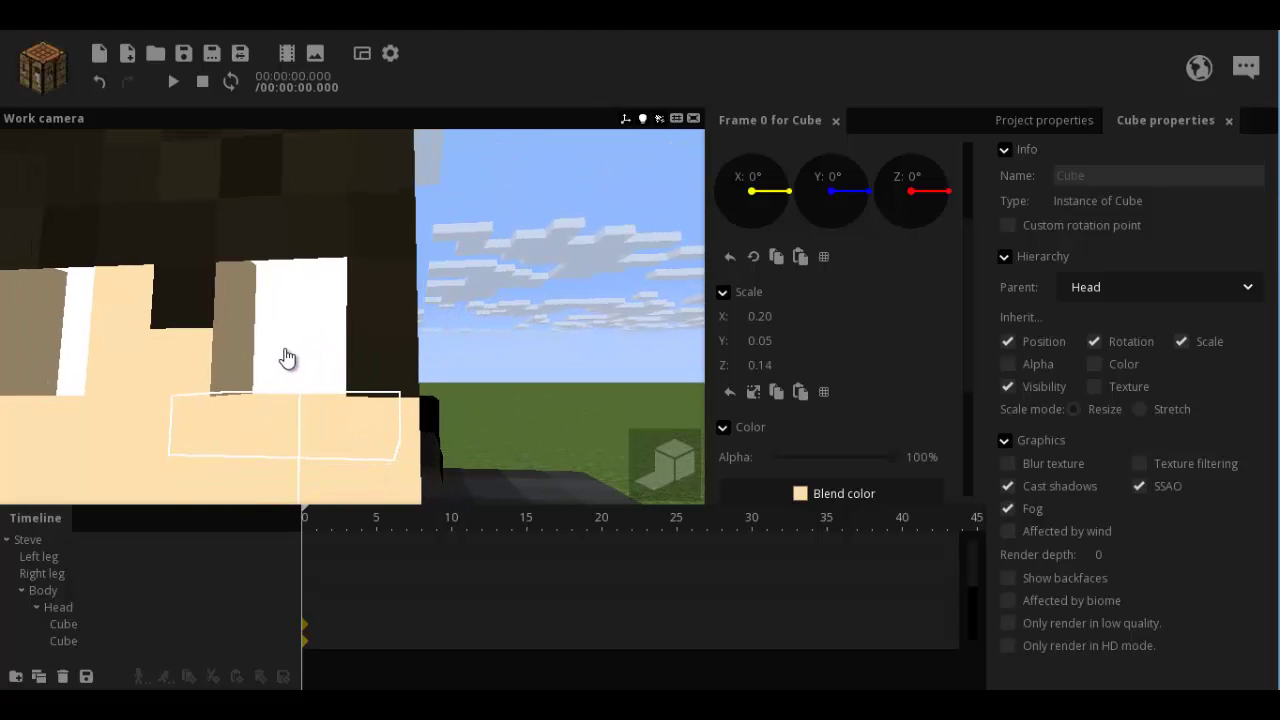
{"action": "left_click", "coordinate": [290, 364]}
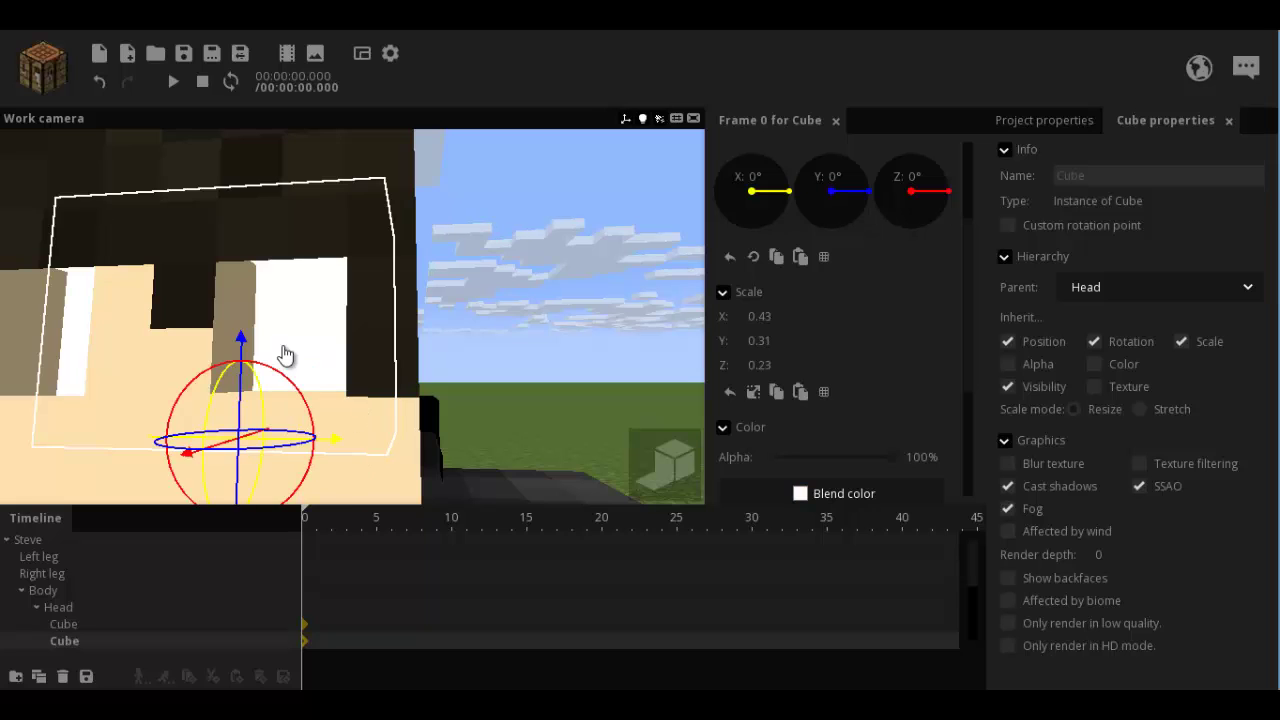
{"action": "left_click", "coordinate": [320, 423]}
{"action": "right_click_drag", "start_coordinate": [114, 320], "coordinate": [117, 327]}
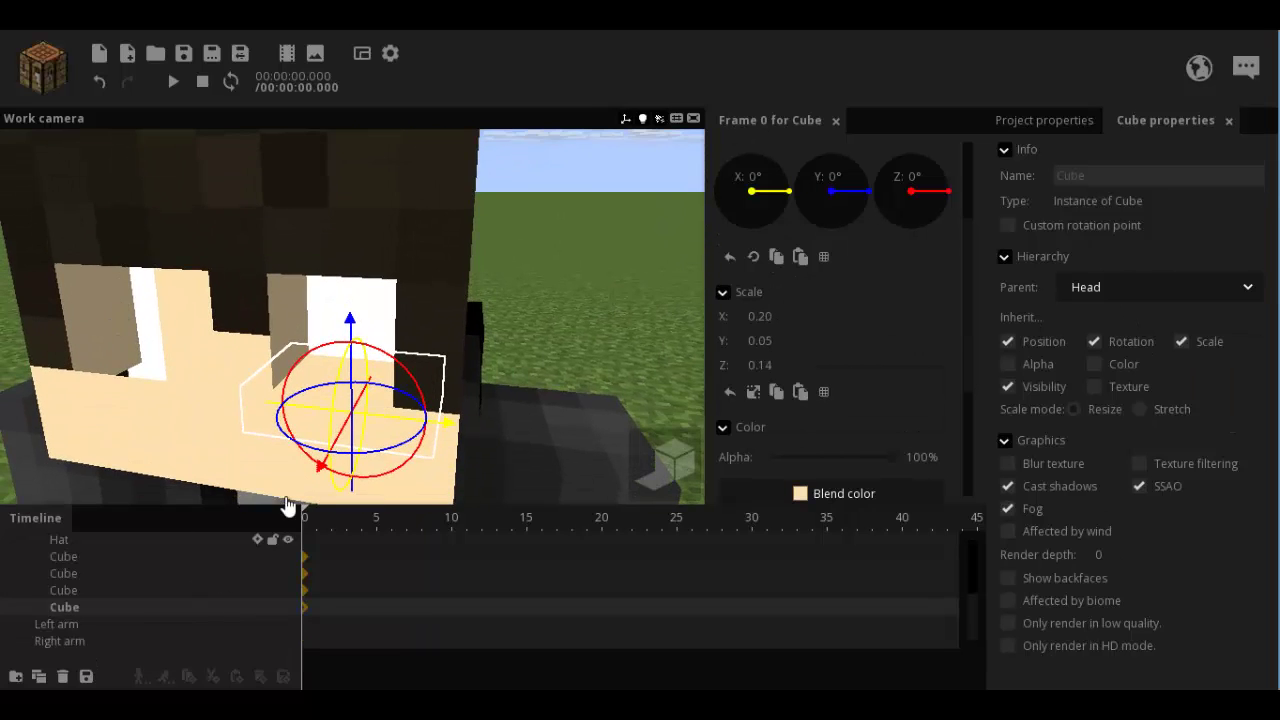
Duplicate the flat cube and place the copy under the other eye opening by setting its X position to -2.0287.
{"action": "left_click", "coordinate": [36, 680]}
{"action": "scroll", "coordinate": [960, 240], "scroll_direction": "up", "scroll_amount": 1}
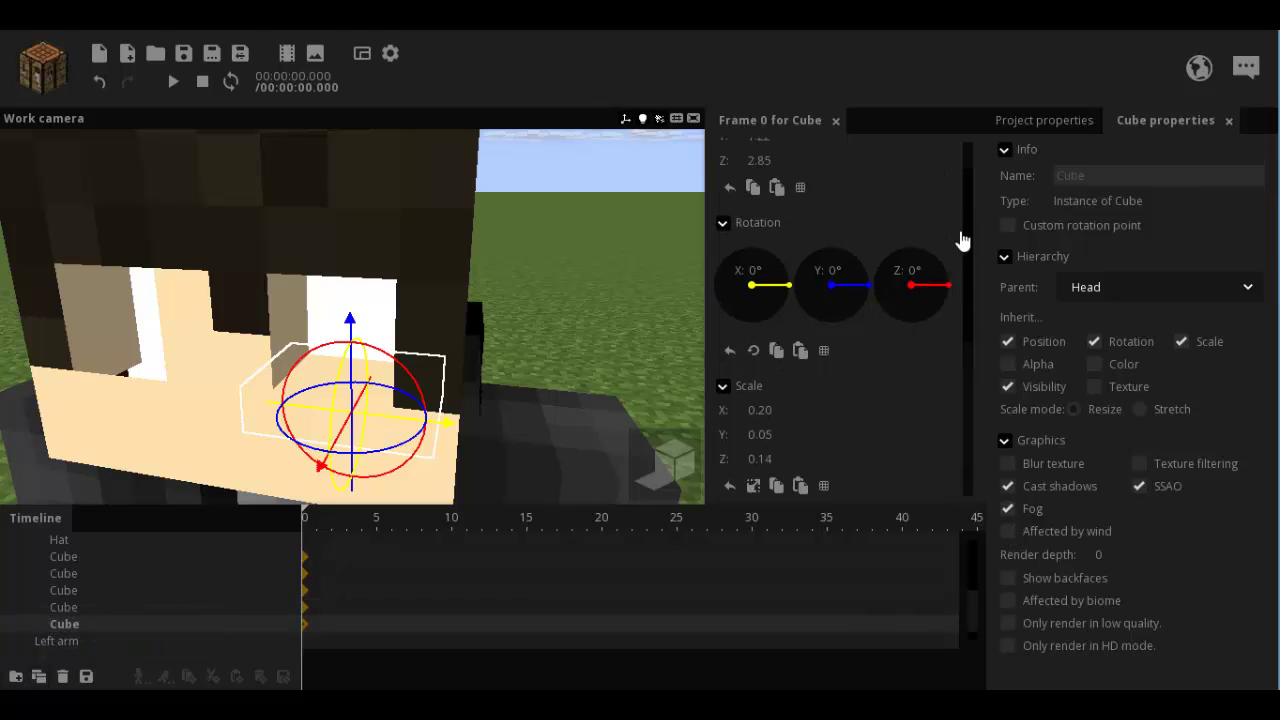
{"action": "scroll", "coordinate": [960, 240], "scroll_direction": "up", "scroll_amount": 1}
{"action": "left_click", "coordinate": [750, 166]}
{"action": "left_click", "coordinate": [750, 168]}
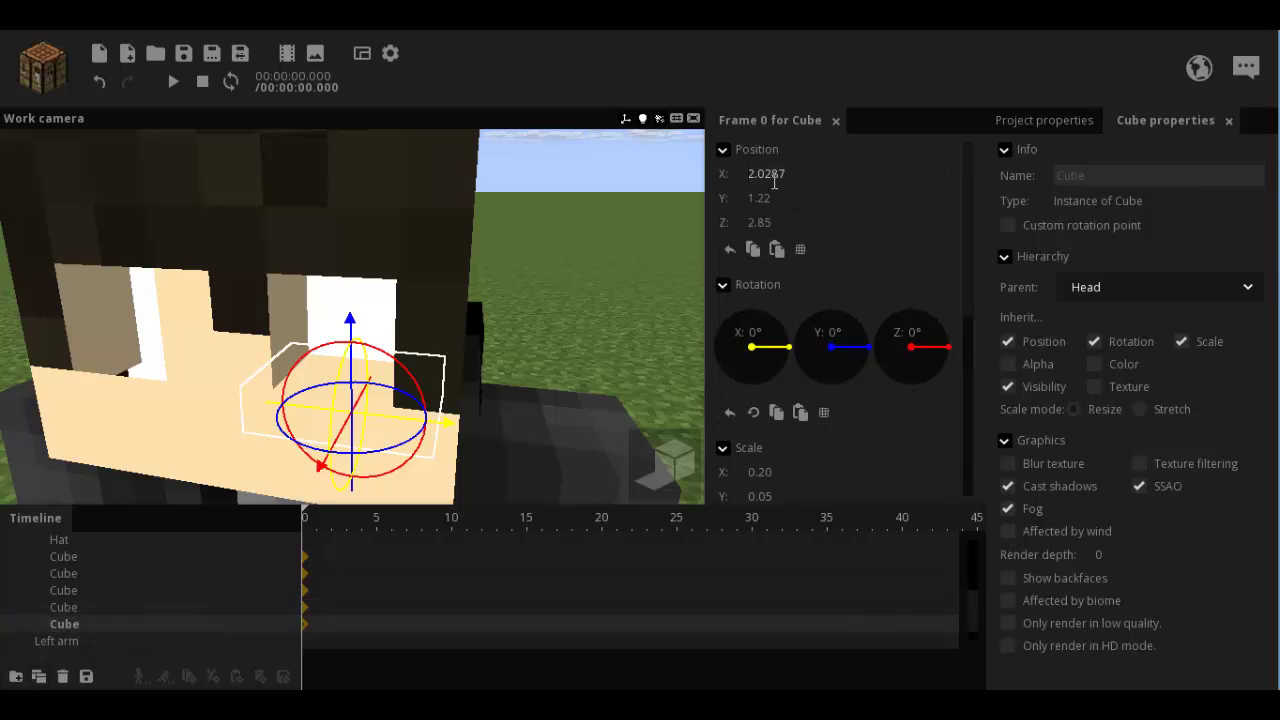
{"action": "type", "text": "-"}
{"action": "left_click_drag", "start_coordinate": [381, 266], "coordinate": [380, 264]}
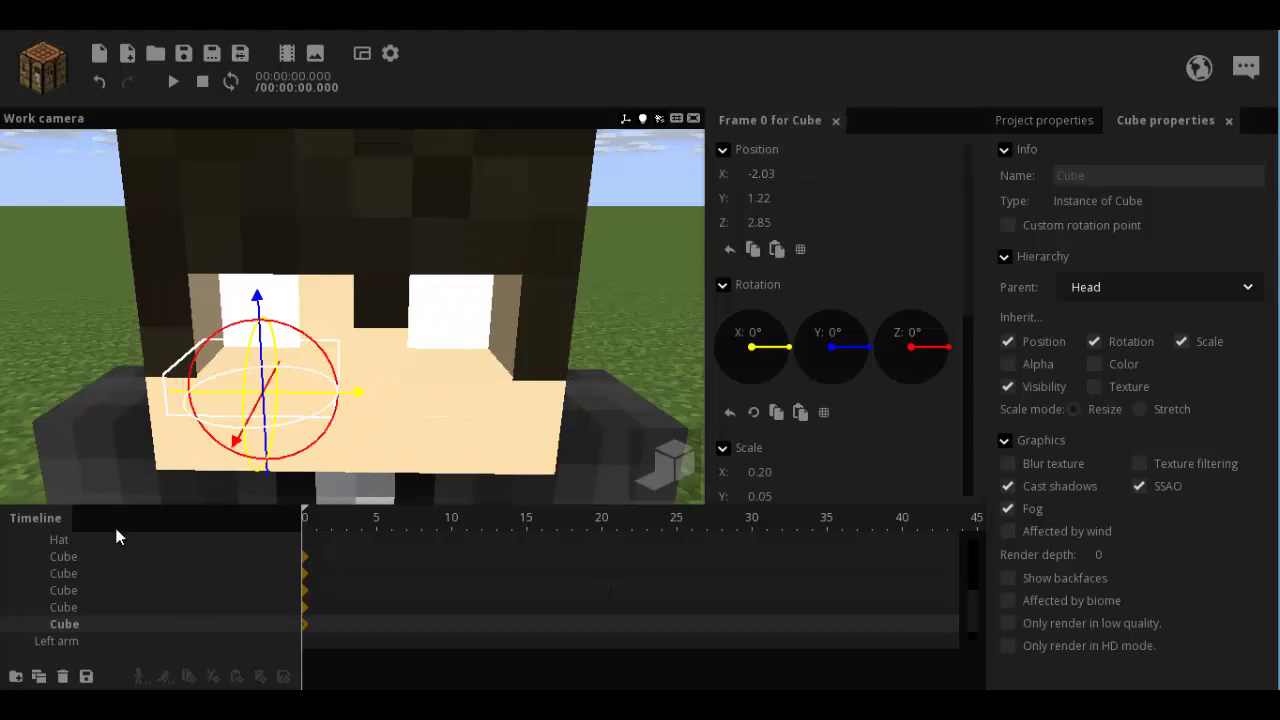
{"action": "right_click_drag", "start_coordinate": [80, 380], "coordinate": [80, 377]}
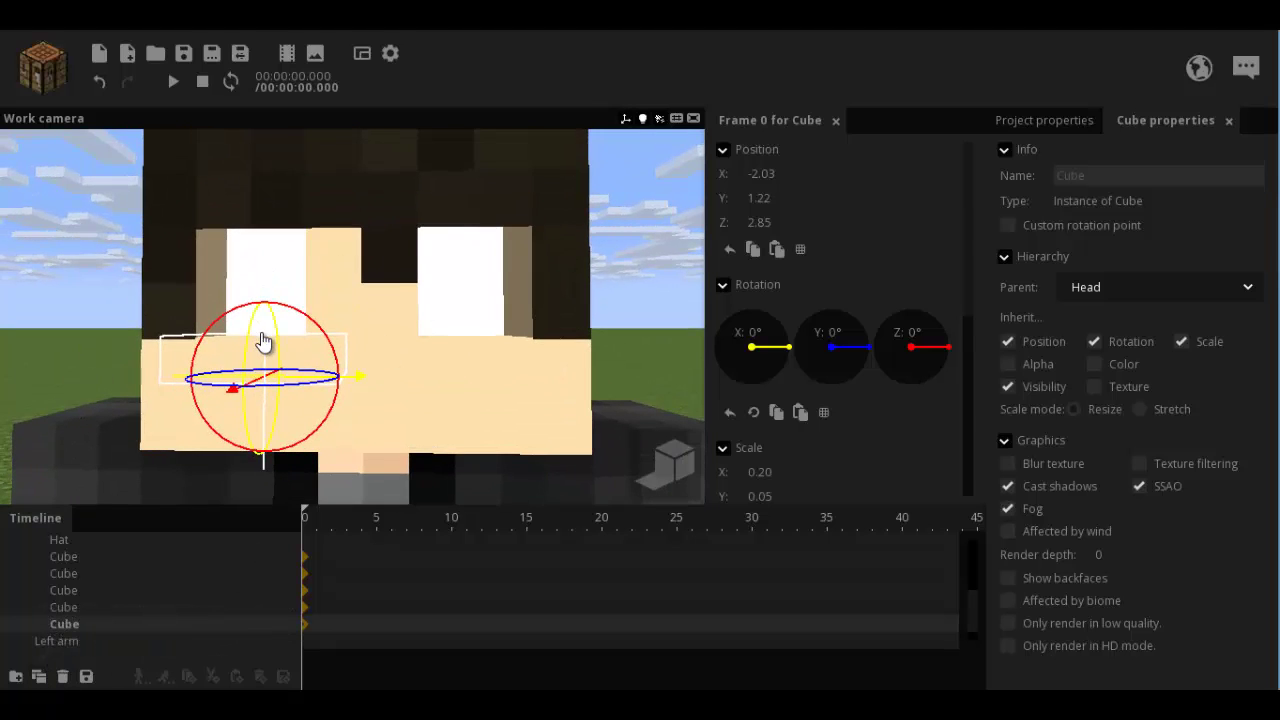
Place a duplicate of this flat cube, rotated 180° about Z, at the upper edge of the same eye opening, at about Y 4.72.
{"action": "left_click", "coordinate": [64, 610]}
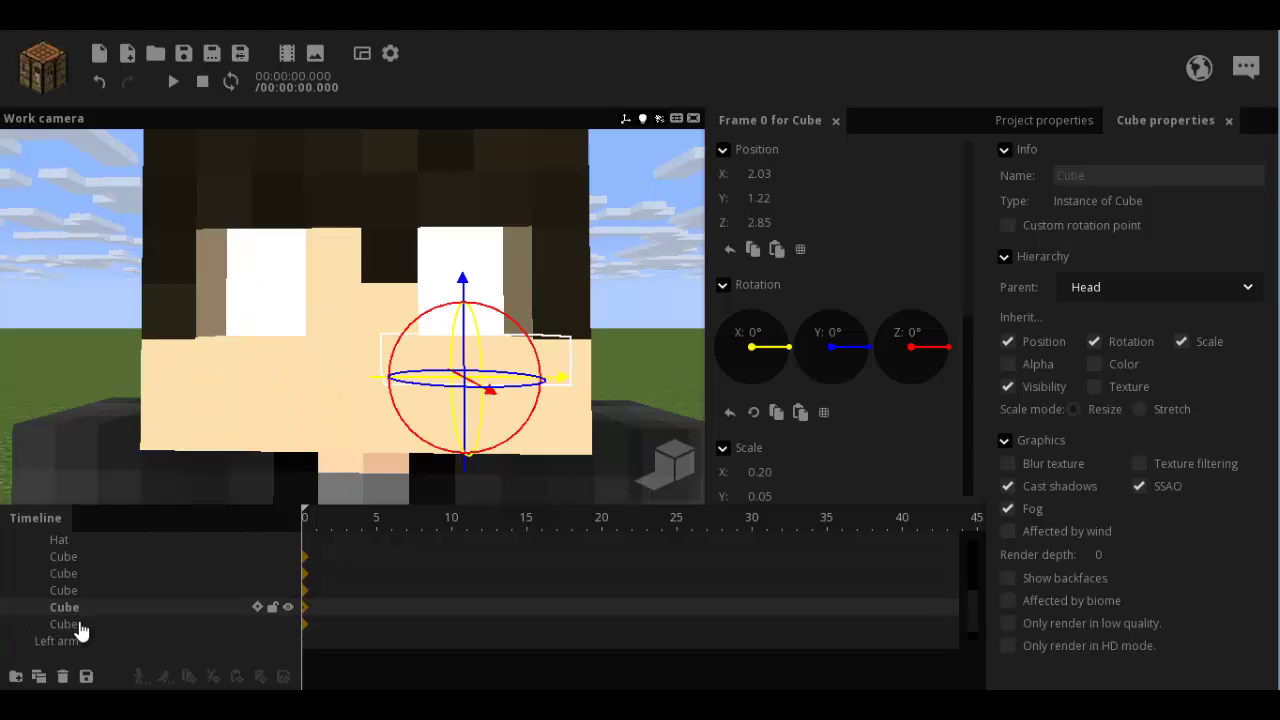
{"action": "left_click", "coordinate": [78, 626]}
{"action": "left_click", "coordinate": [39, 678]}
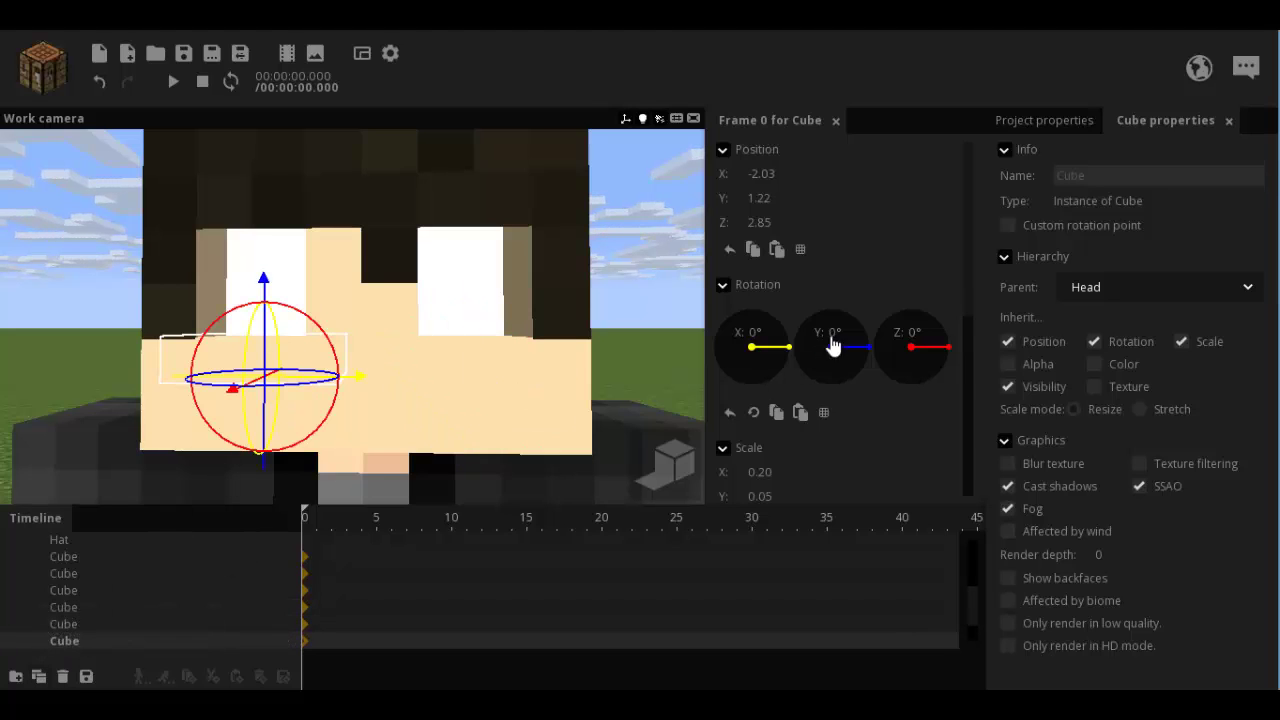
{"action": "left_click", "coordinate": [914, 332]}
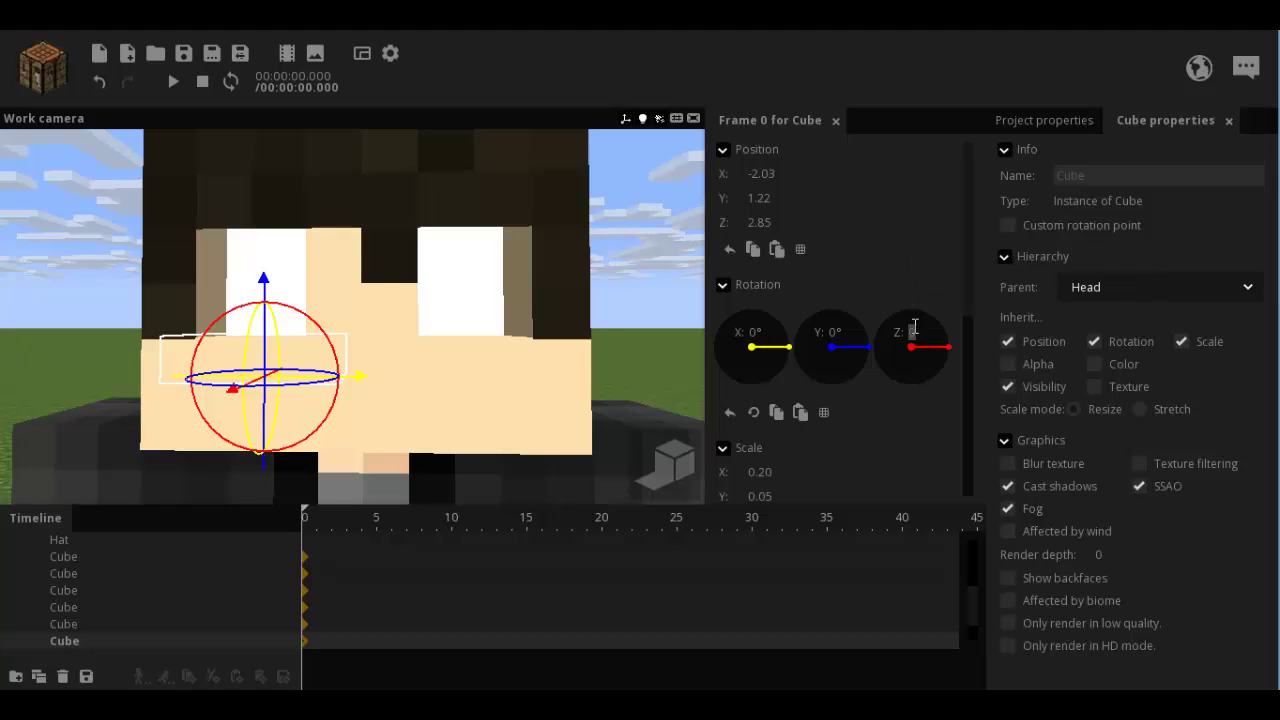
{"action": "type", "text": "180"}
{"action": "key", "text": "Return"}
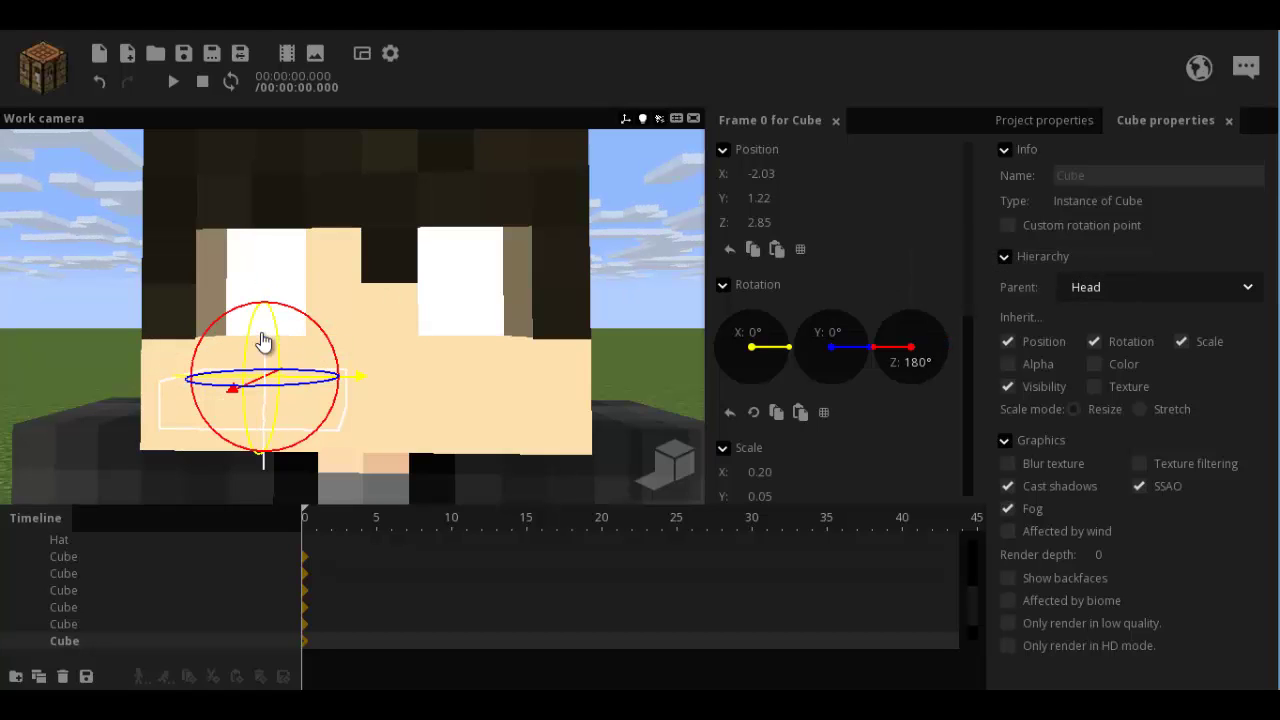
{"action": "left_click_drag", "start_coordinate": [263, 294], "coordinate": [218, 116]}
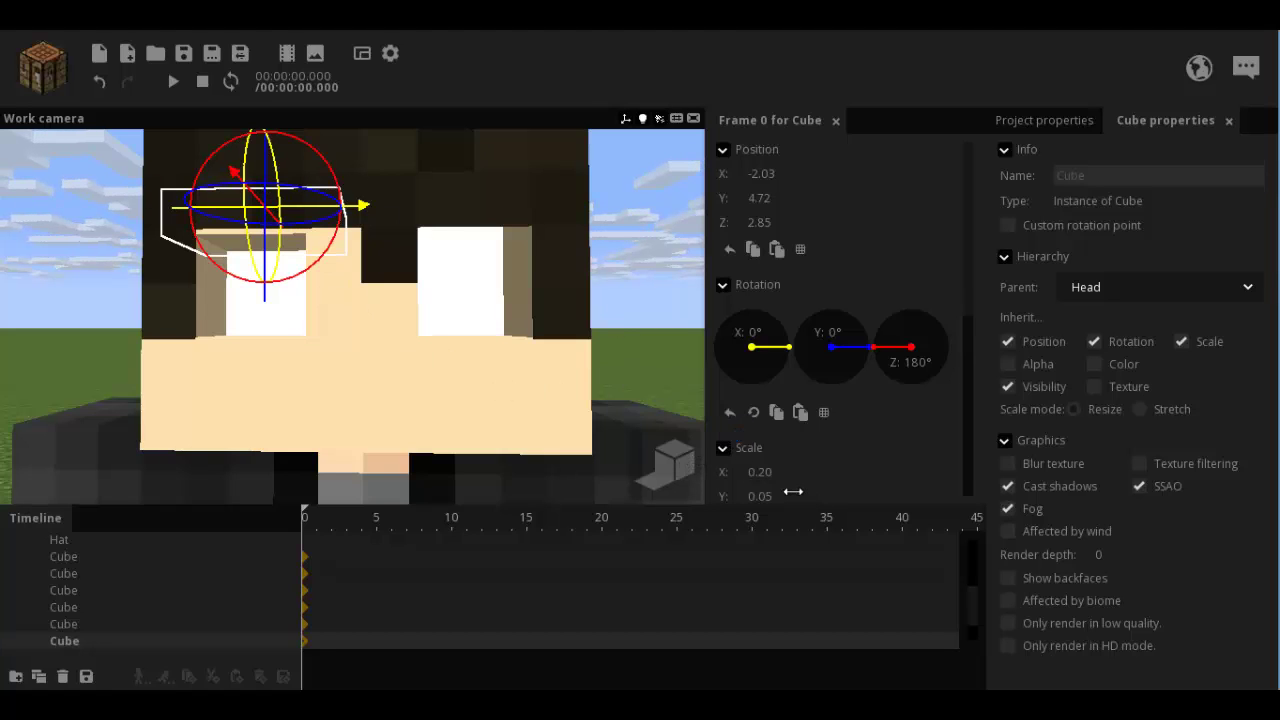
Duplicate the upper flat cube and place the copy over the eye opening beside the fringe by setting its X position to 2.0287.
{"action": "mouse_move", "coordinate": [793, 491]}
{"action": "left_mouse_down"}
{"action": "mouse_move", "coordinate": [838, 498]}
{"action": "mouse_move", "coordinate": [803, 499]}
{"action": "left_mouse_up"}
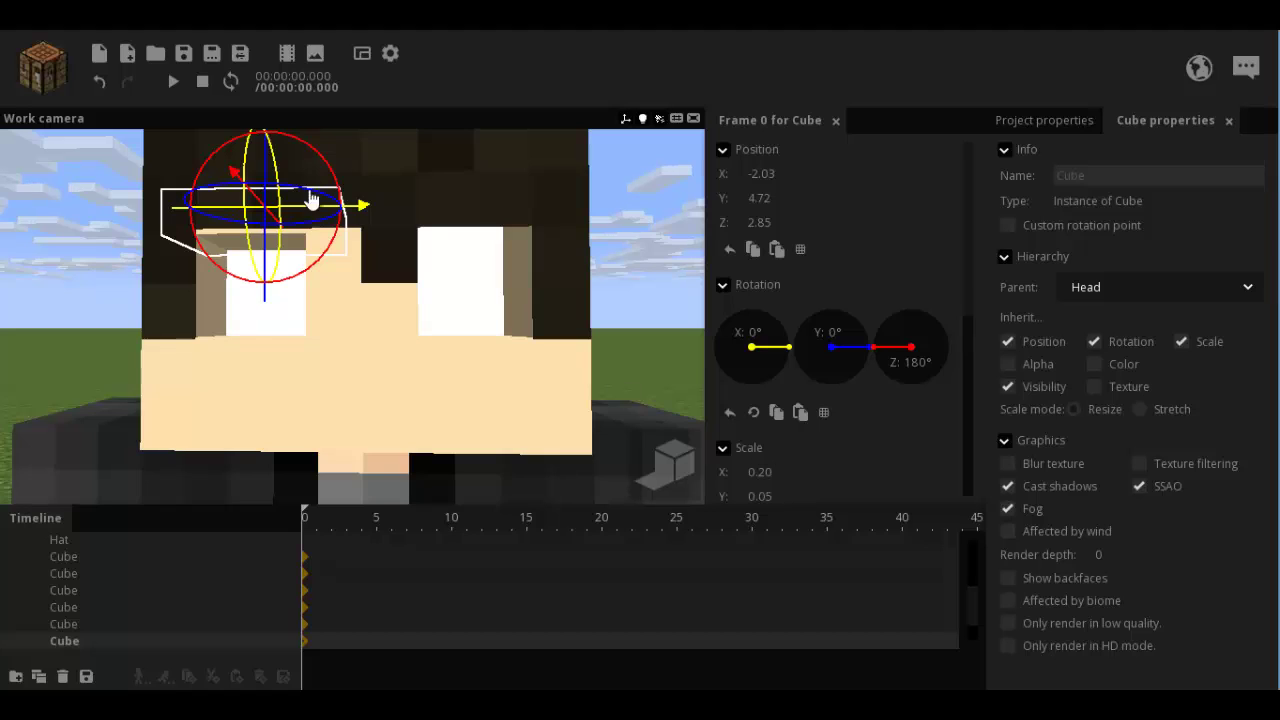
{"action": "left_click", "coordinate": [38, 678]}
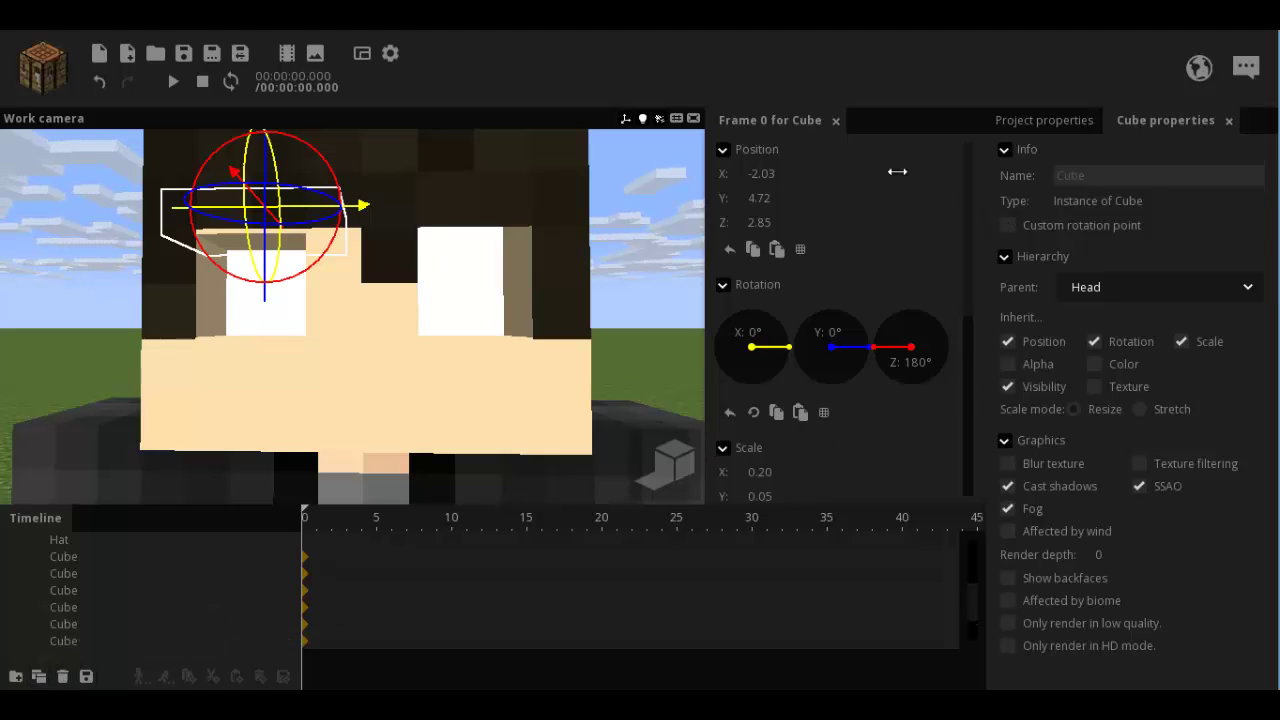
{"action": "left_click", "coordinate": [752, 172]}
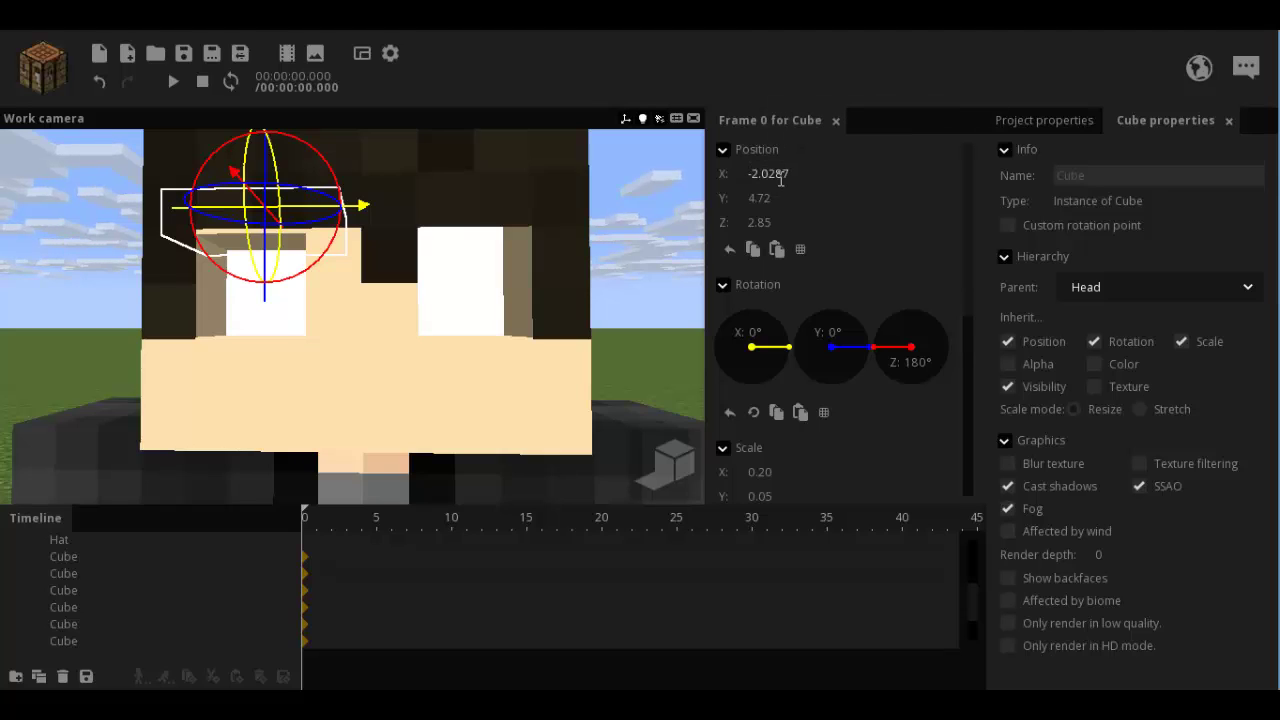
{"action": "key", "text": "Delete"}
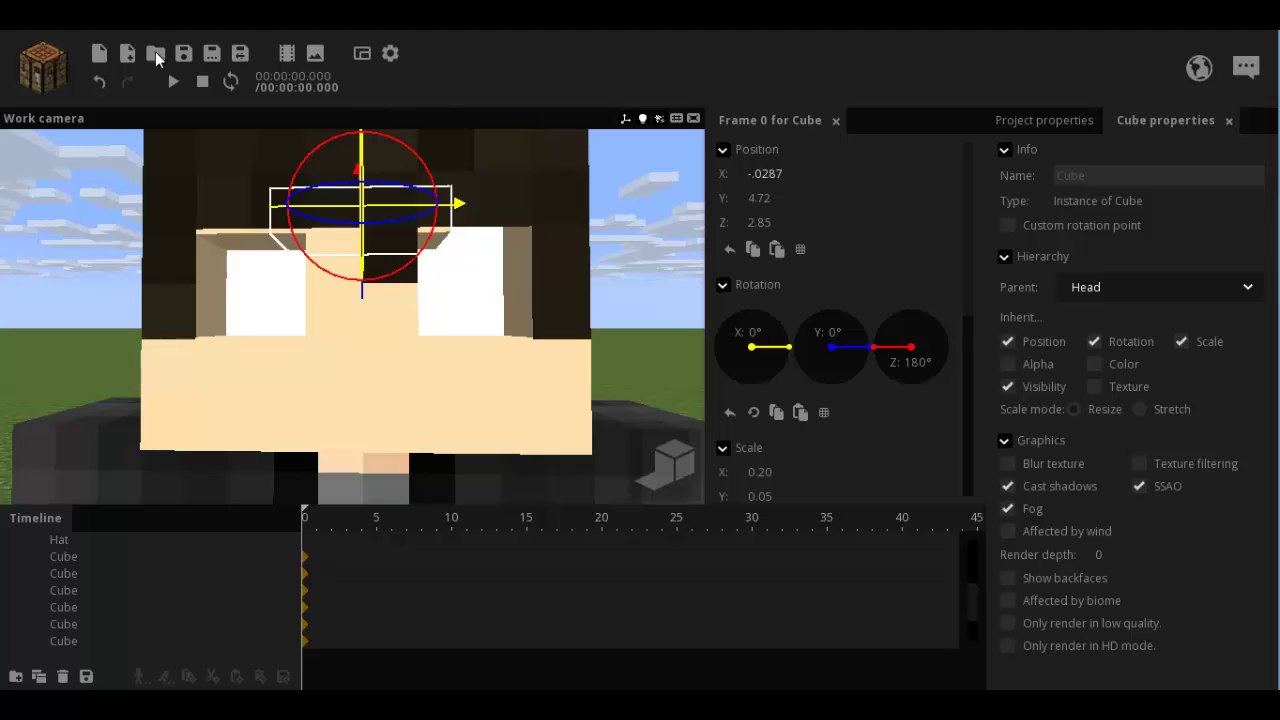
{"action": "left_click", "coordinate": [99, 81]}
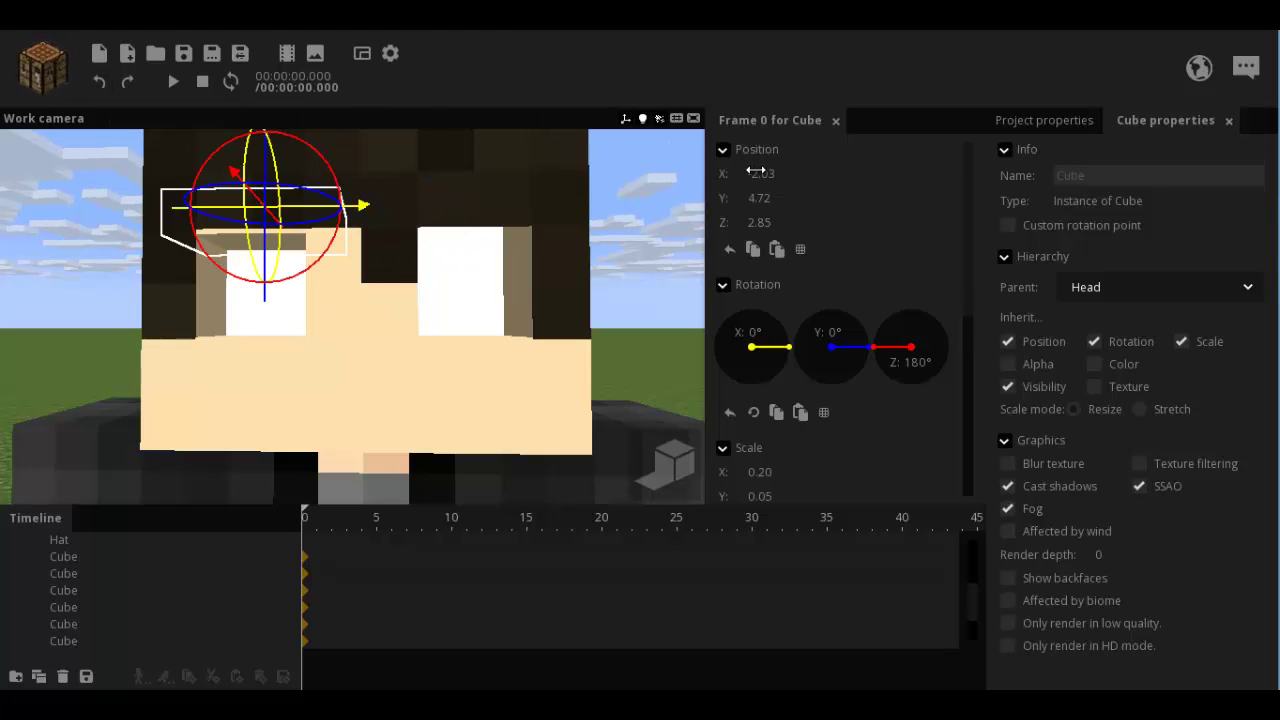
{"action": "left_click", "coordinate": [752, 172]}
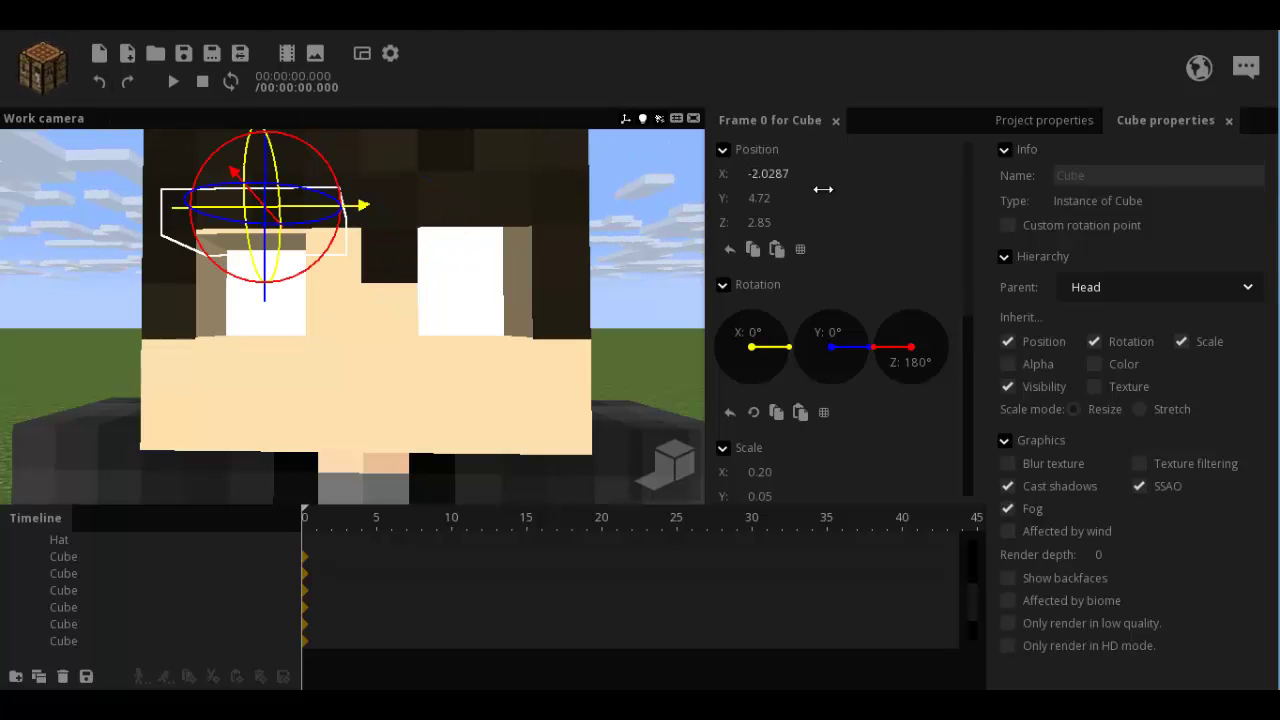
{"action": "key", "text": "BackSpace"}
{"action": "left_click", "coordinate": [671, 238]}
Examine the lined eye openings from several angles, briefly previewing the head in rendered mode.
{"action": "scroll", "coordinate": [671, 239], "scroll_direction": "down", "scroll_amount": 5}
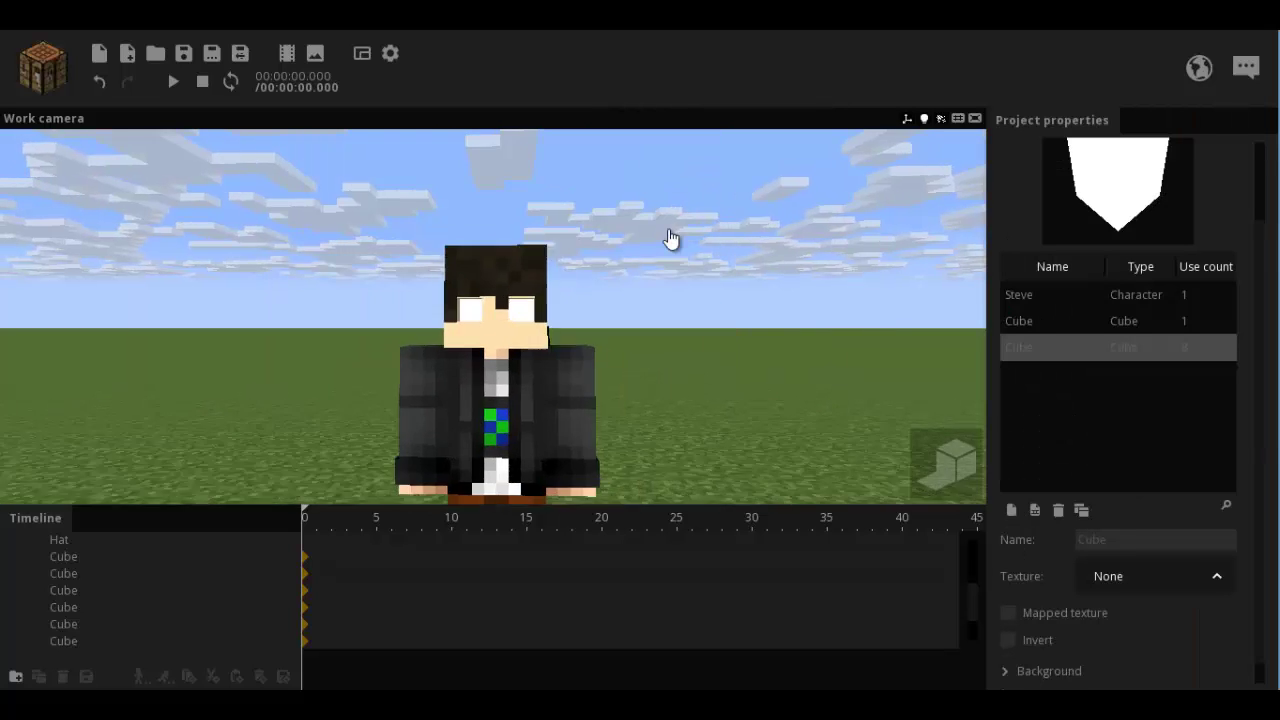
{"action": "scroll", "coordinate": [670, 238], "scroll_direction": "up", "scroll_amount": 5}
{"action": "left_click_drag", "start_coordinate": [669, 237], "coordinate": [670, 238]}
{"action": "scroll", "coordinate": [671, 240], "scroll_direction": "up", "scroll_amount": 5}
{"action": "scroll", "coordinate": [671, 240], "scroll_direction": "down", "scroll_amount": 5}
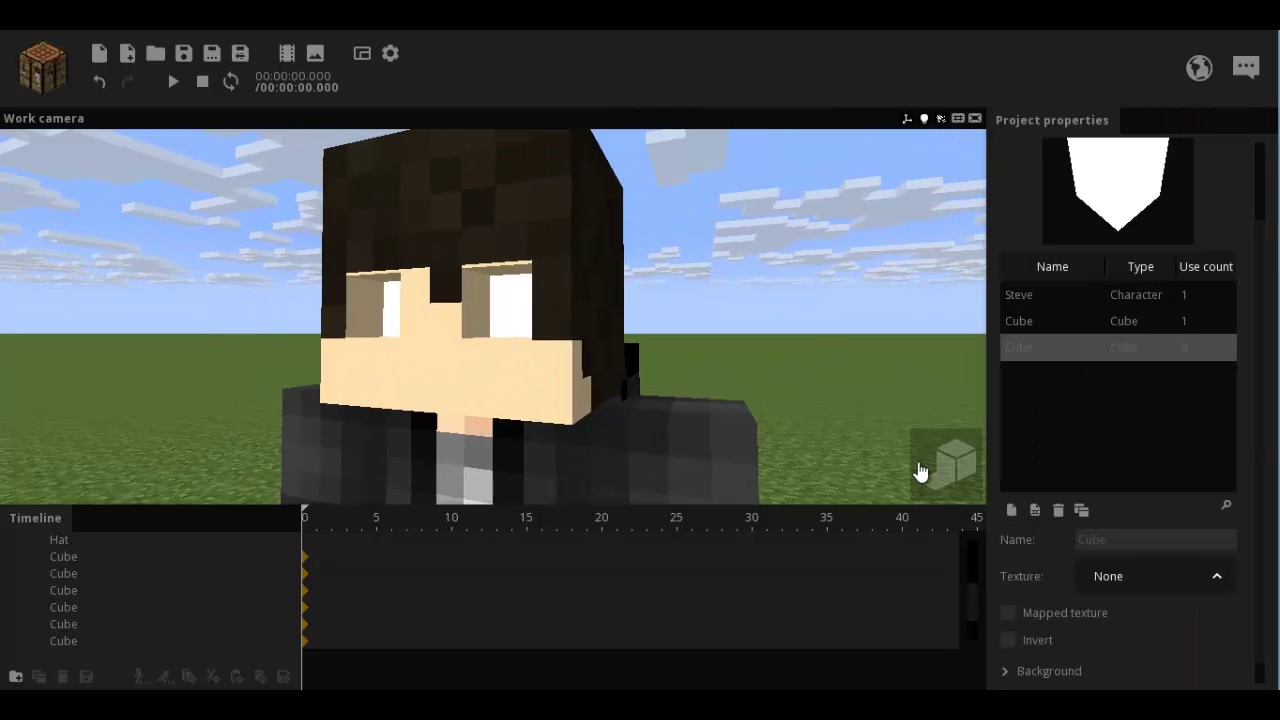
{"action": "left_click", "coordinate": [920, 466]}
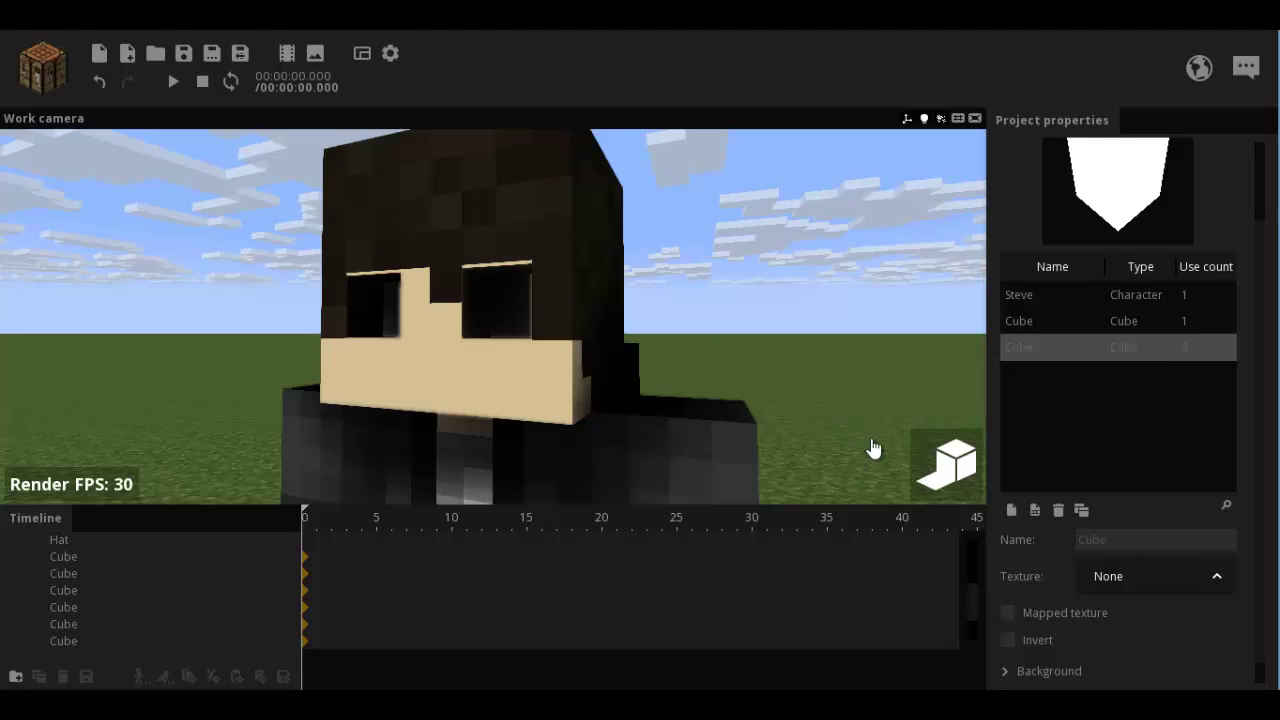
{"action": "left_click", "coordinate": [945, 463]}
{"action": "right_click_drag", "start_coordinate": [828, 394], "coordinate": [830, 391]}
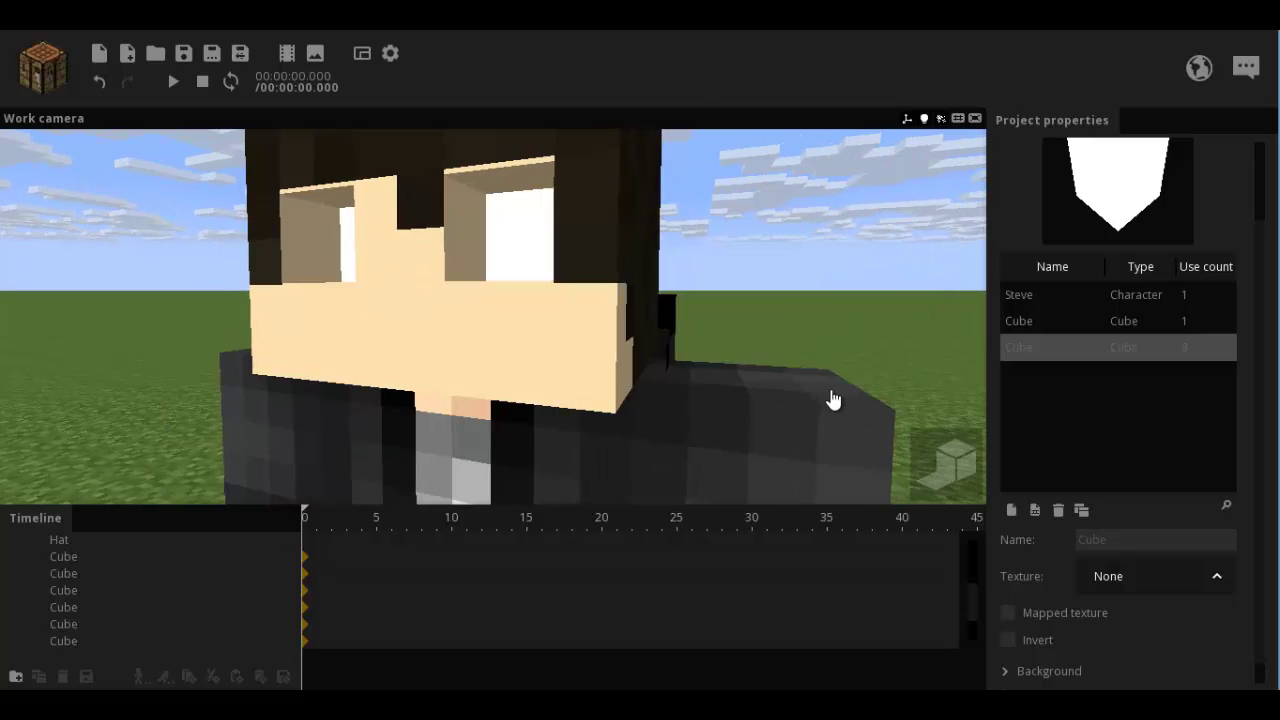
{"action": "key", "text": "e"}
{"action": "key", "text": "q"}
{"action": "key", "text": "e"}
{"action": "key", "text": "q"}
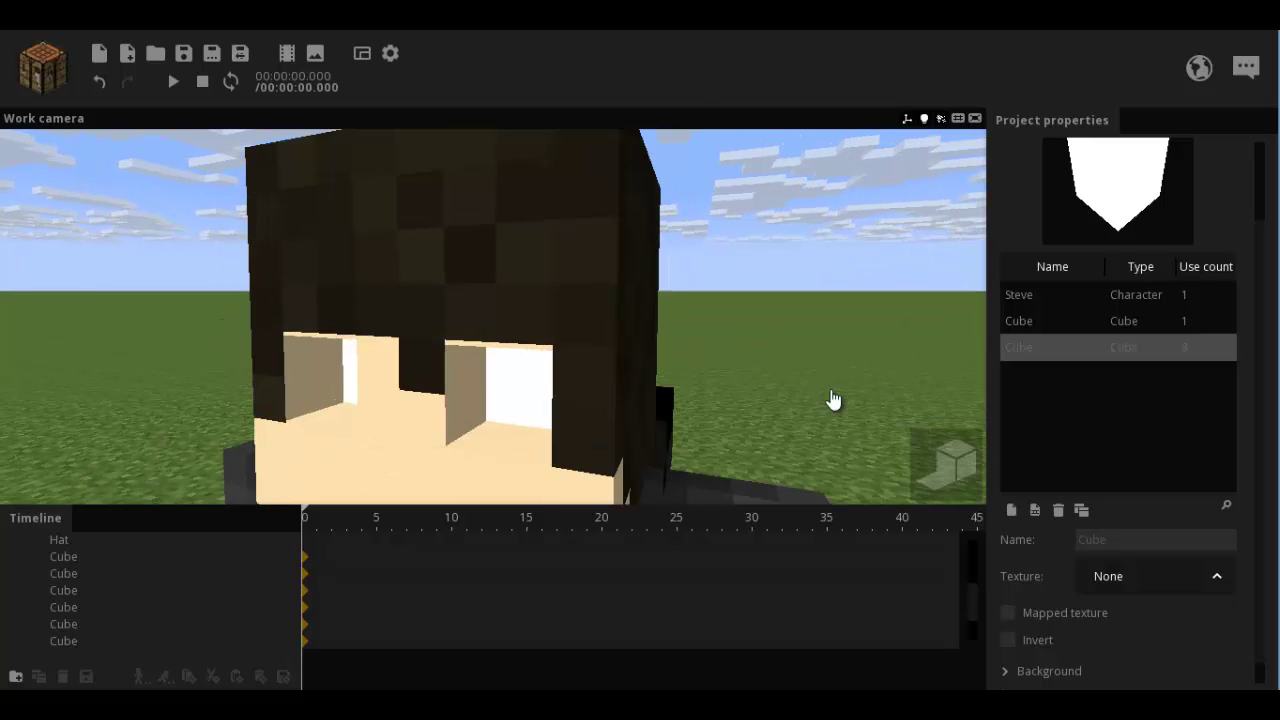
Move the white eye cube forward inside the head so it sits closer to both eye openings.
{"action": "left_click", "coordinate": [526, 380]}
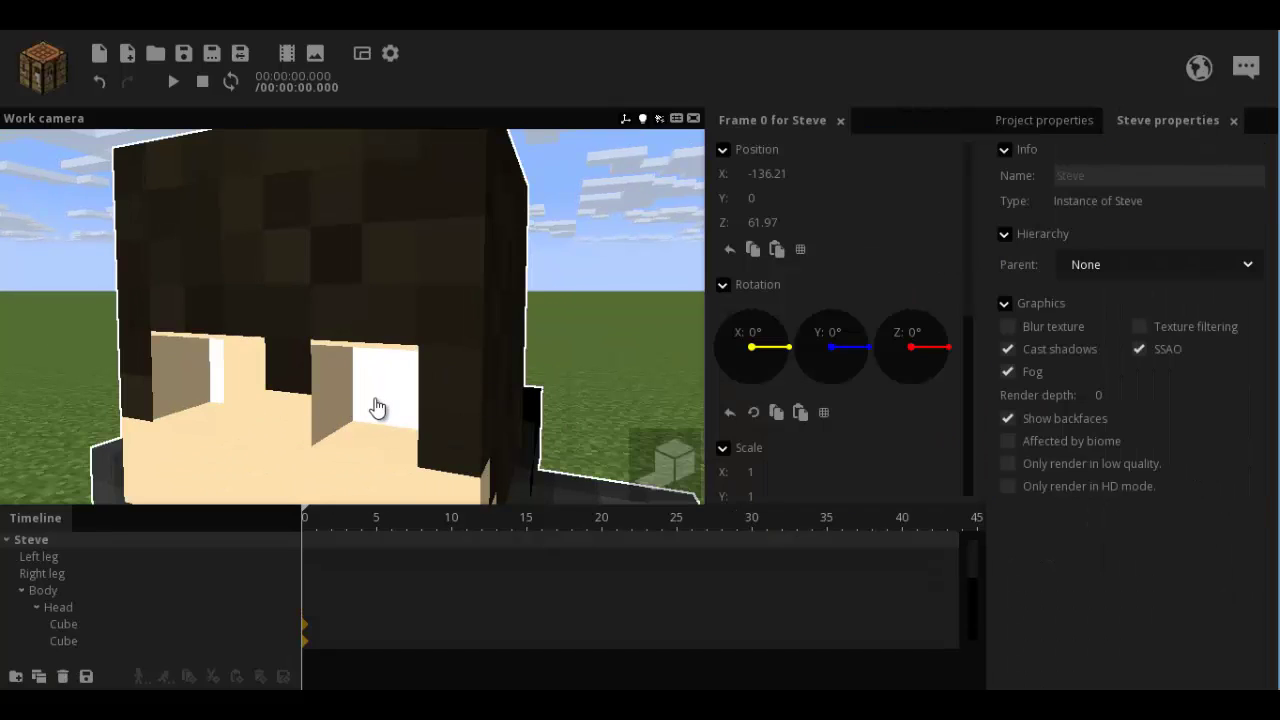
{"action": "left_click", "coordinate": [376, 407]}
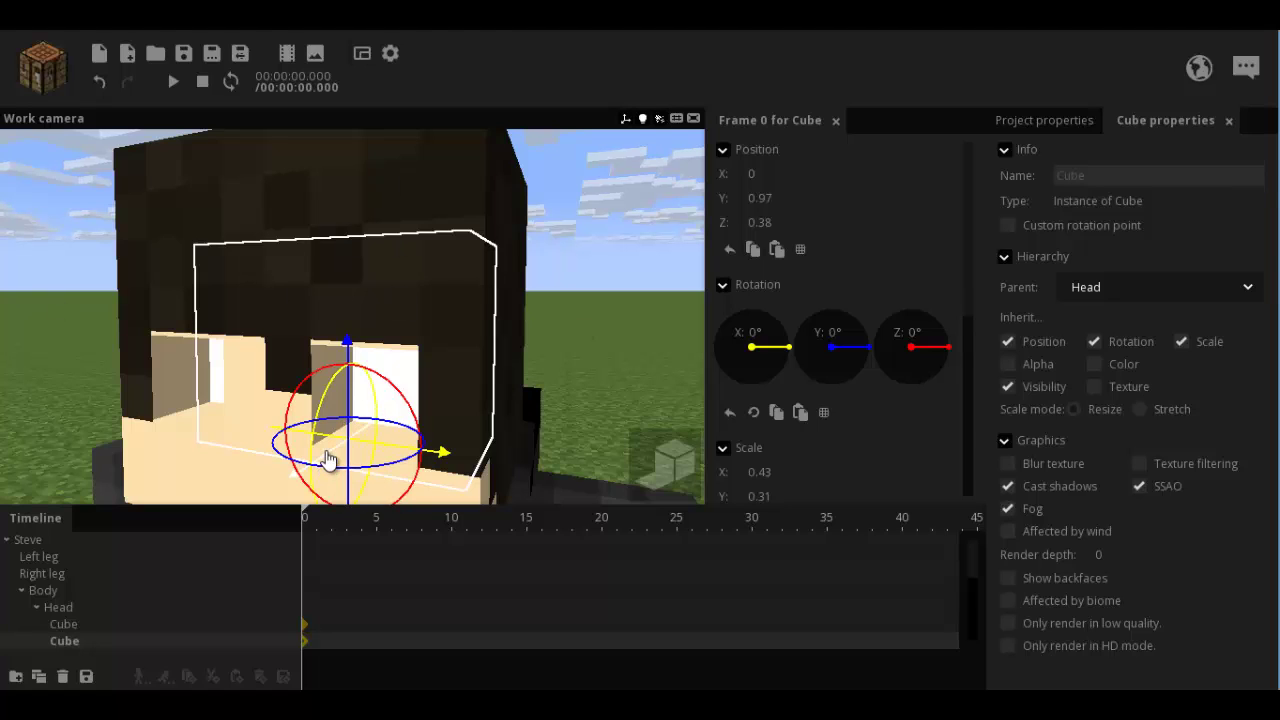
{"action": "left_click_drag", "start_coordinate": [328, 458], "coordinate": [304, 473]}
{"action": "left_click", "coordinate": [177, 243]}
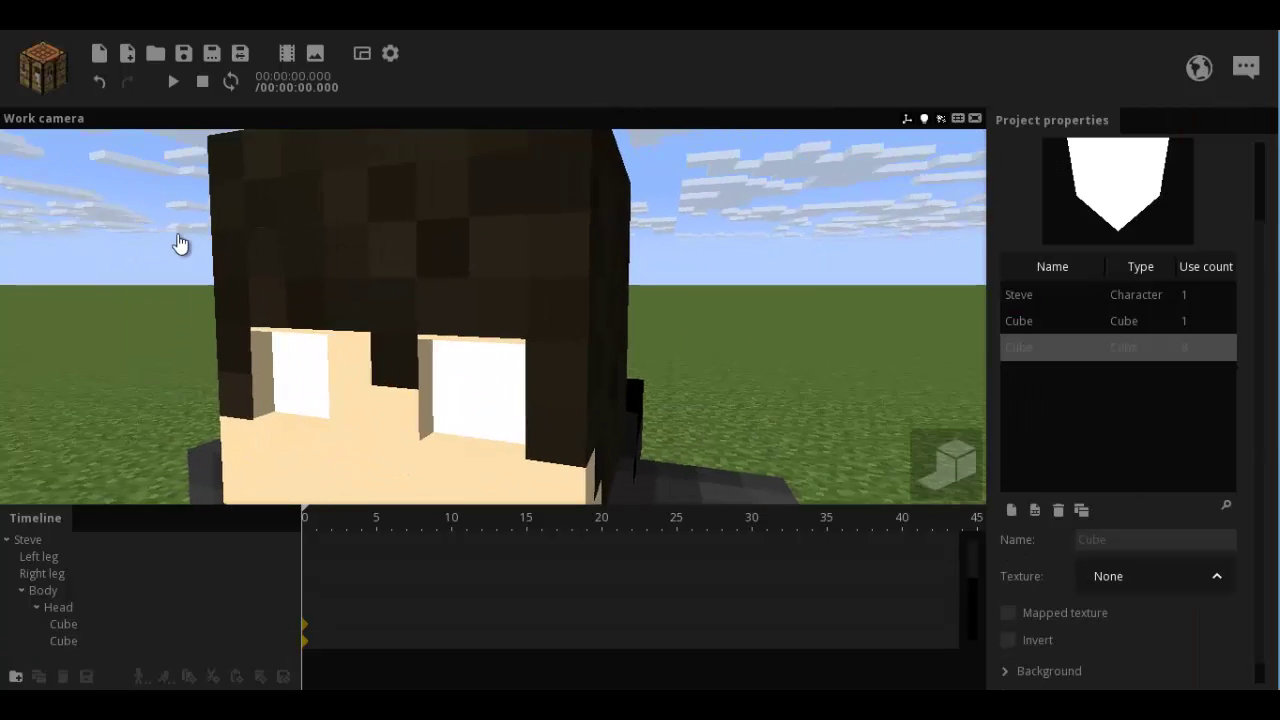
{"action": "scroll", "coordinate": [177, 236], "scroll_direction": "up", "scroll_amount": 3}
{"action": "left_click_drag", "start_coordinate": [176, 236], "coordinate": [175, 234]}
{"action": "scroll", "coordinate": [177, 236], "scroll_direction": "down", "scroll_amount": 4}
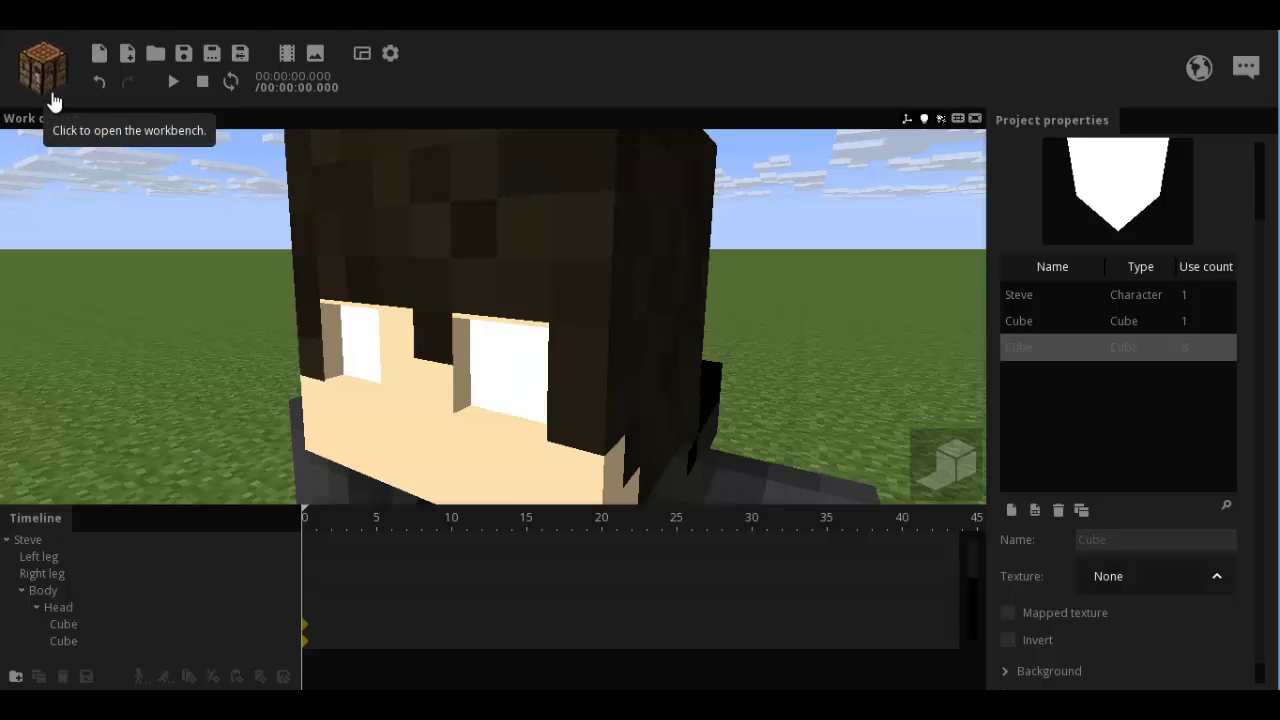
Create a new untextured cube and parent it to the head.
{"action": "left_click", "coordinate": [56, 60]}
{"action": "left_click", "coordinate": [48, 290]}
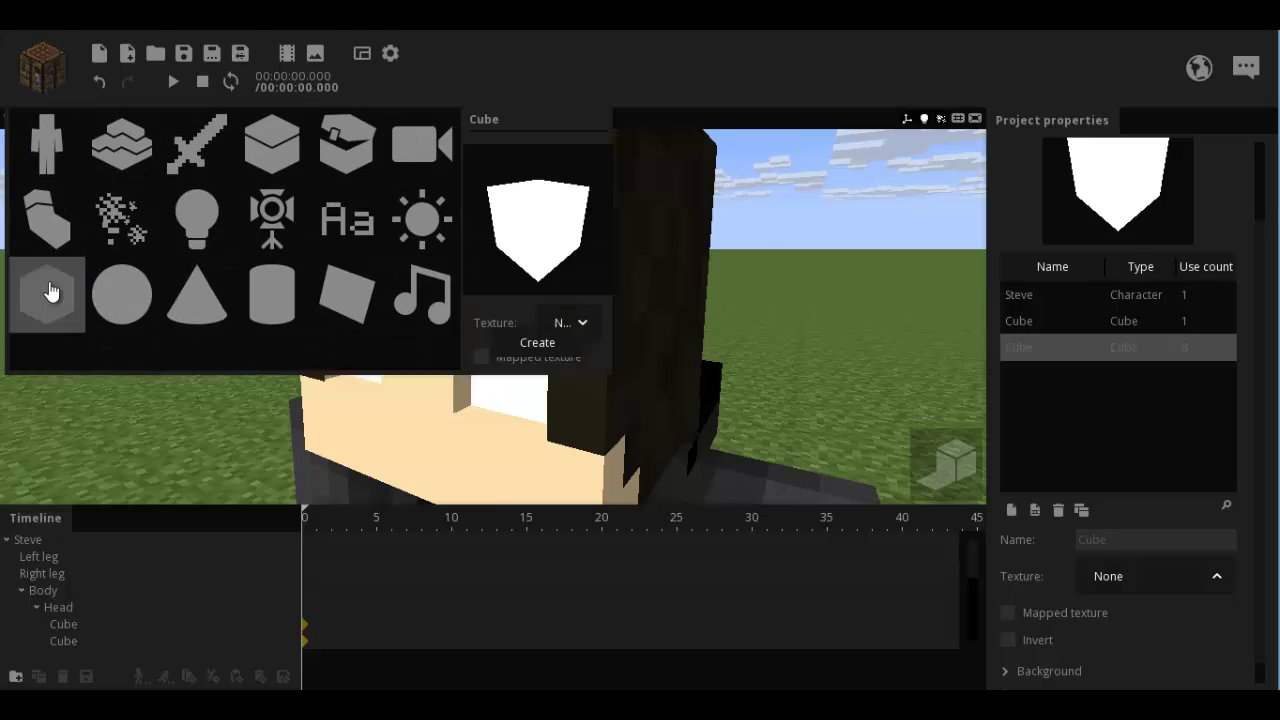
{"action": "left_click", "coordinate": [654, 381]}
{"action": "left_click", "coordinate": [240, 363]}
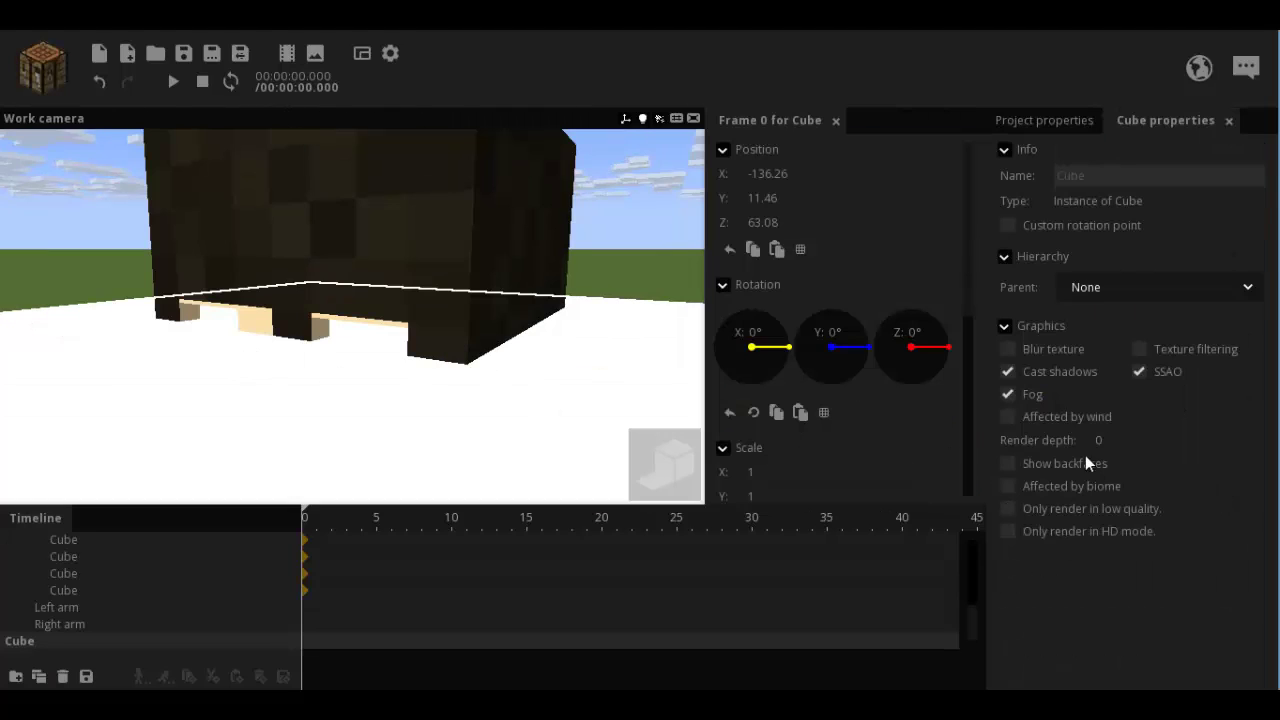
{"action": "scroll", "coordinate": [970, 350], "scroll_direction": "down", "scroll_amount": 4}
{"action": "left_click", "coordinate": [1184, 292]}
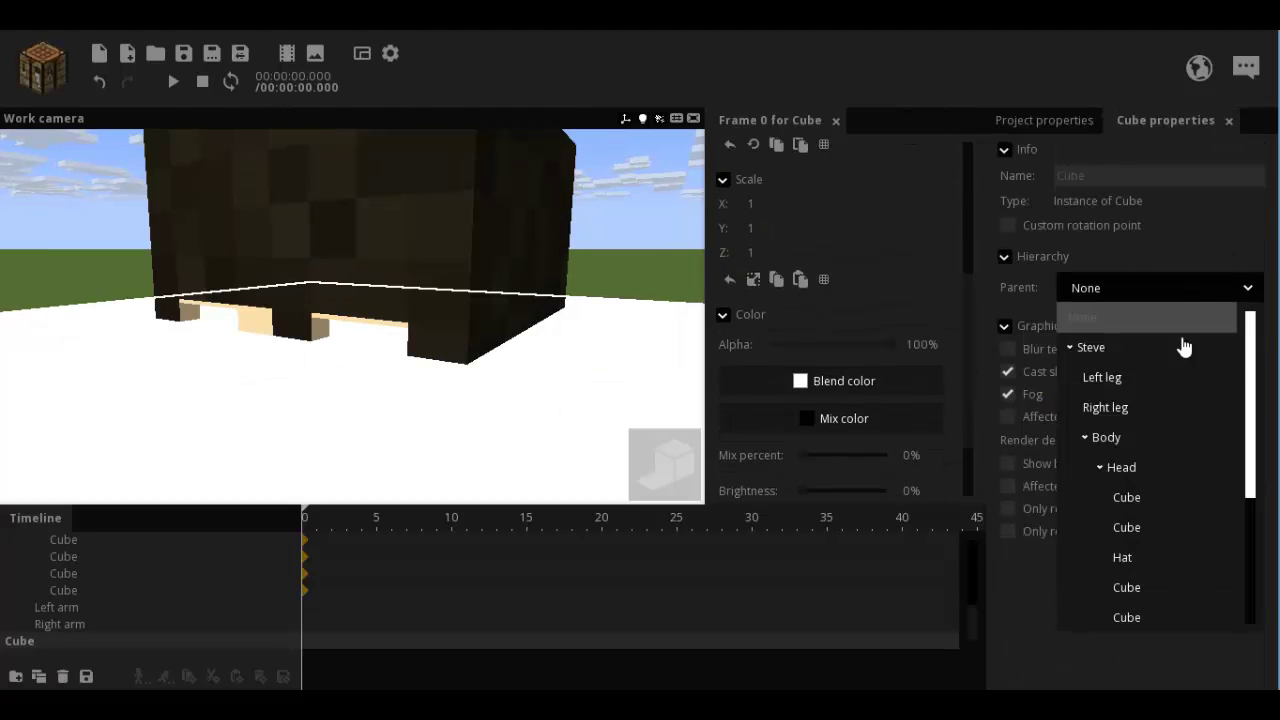
{"action": "left_click", "coordinate": [1118, 468]}
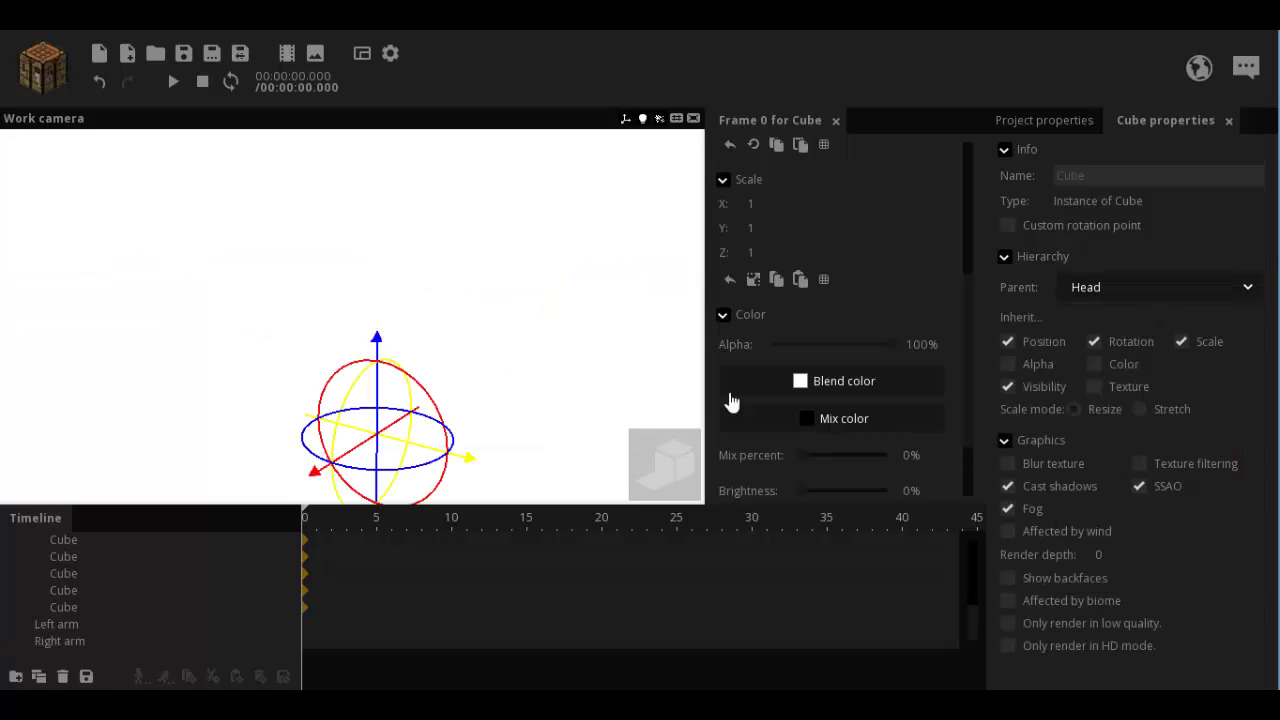
Scale the new cube uniformly to 0.12 and position it in the eye opening beside the fringe, just ahead of the white cube.
{"action": "left_click", "coordinate": [760, 280]}
{"action": "left_click_drag", "start_coordinate": [843, 197], "coordinate": [744, 202]}
{"action": "left_click_drag", "start_coordinate": [357, 448], "coordinate": [284, 356]}
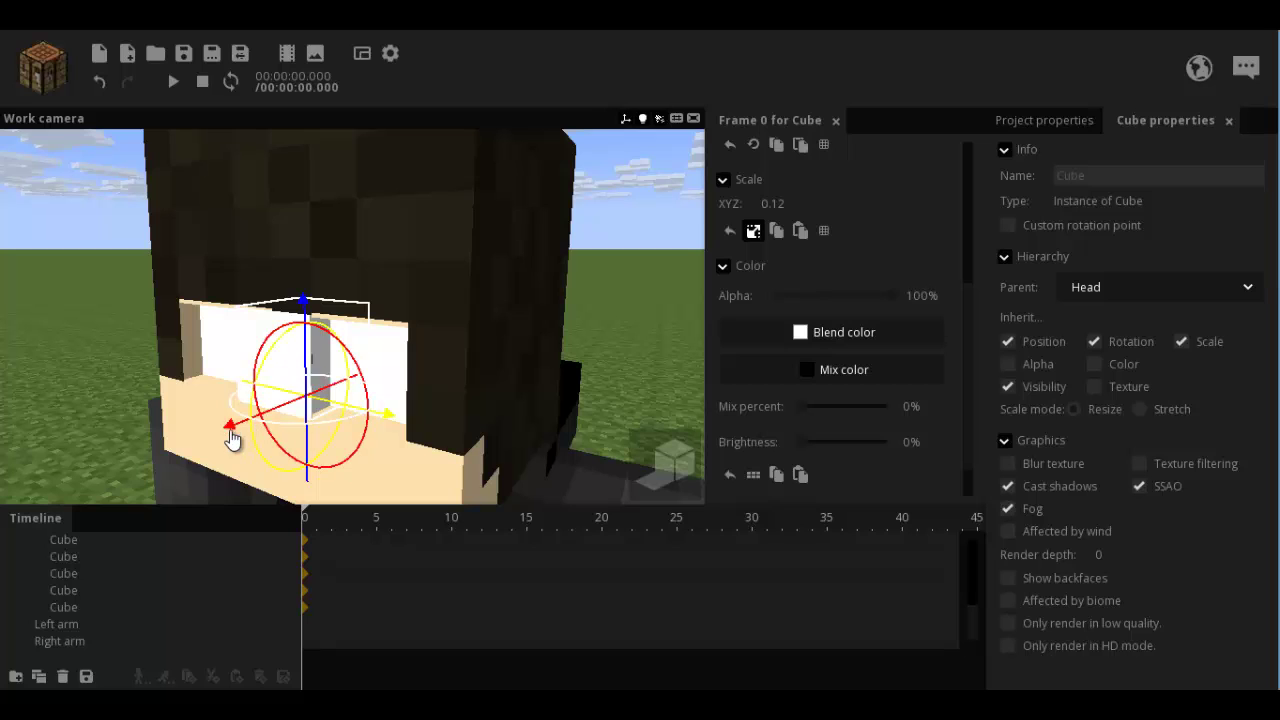
{"action": "left_click_drag", "start_coordinate": [232, 434], "coordinate": [241, 439]}
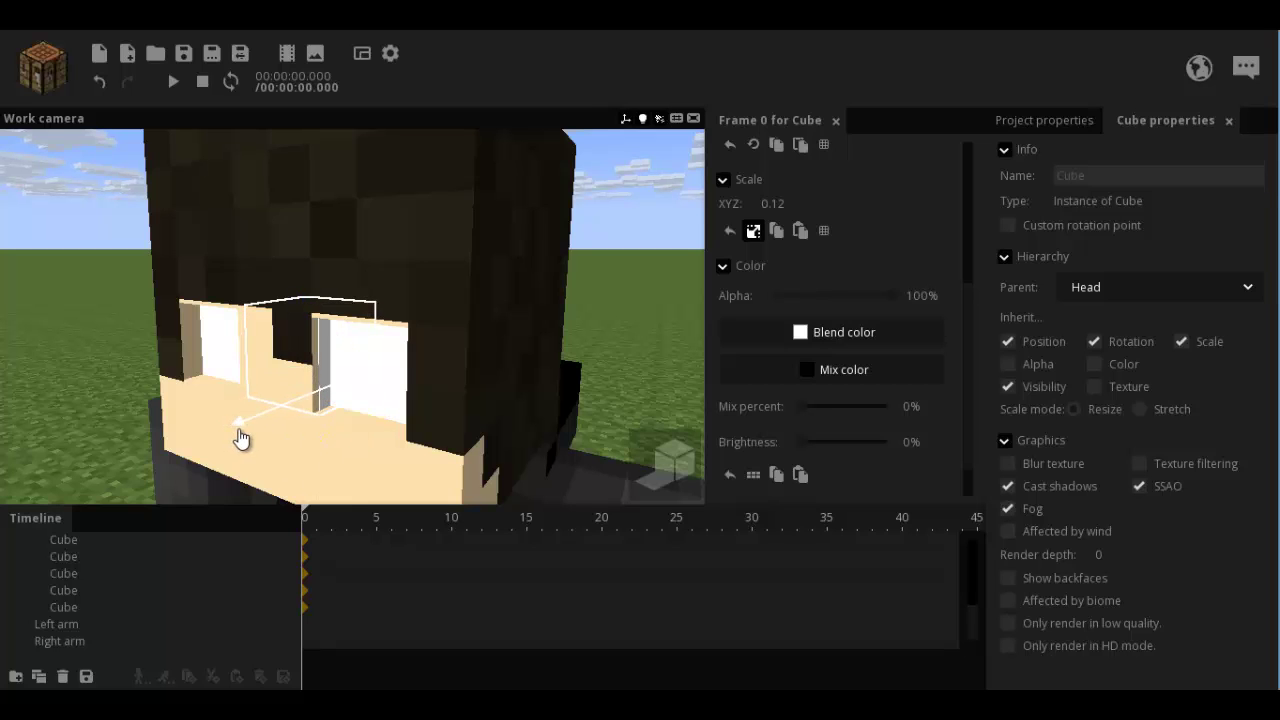
{"action": "left_click_drag", "start_coordinate": [176, 349], "coordinate": [178, 354]}
{"action": "scroll", "coordinate": [178, 354], "scroll_direction": "up", "scroll_amount": 2}
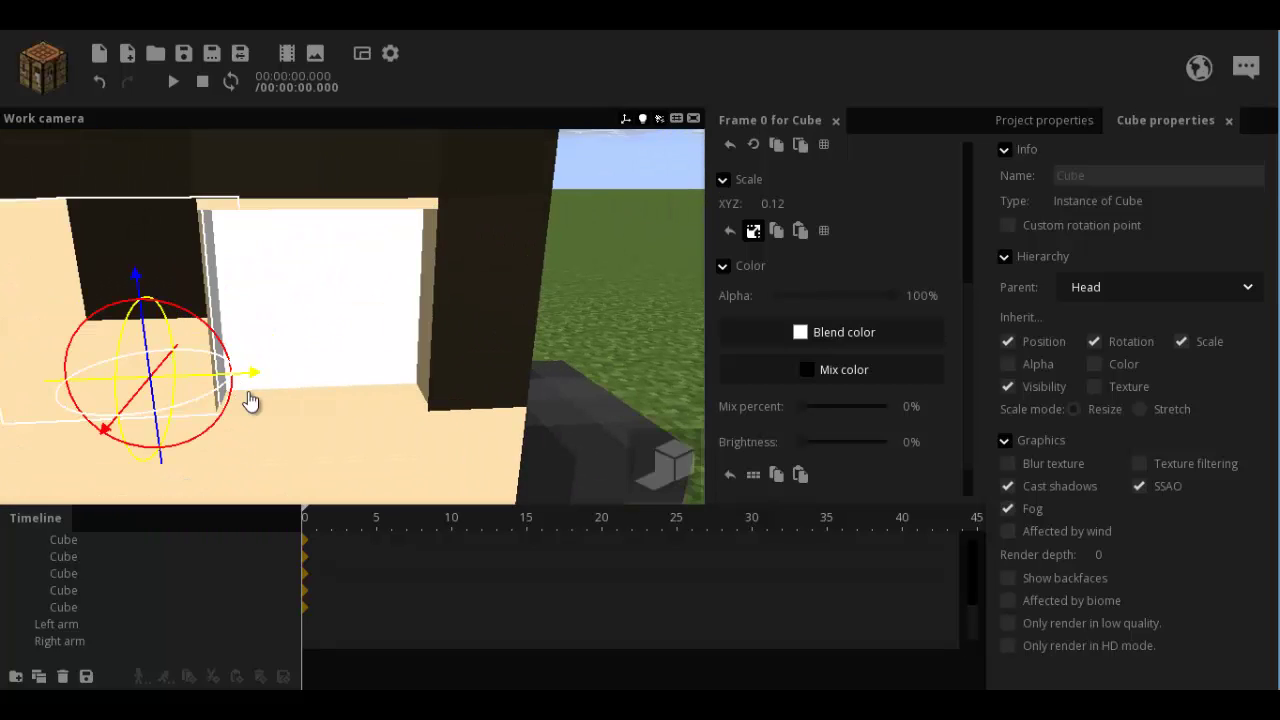
{"action": "left_click_drag", "start_coordinate": [254, 385], "coordinate": [297, 372]}
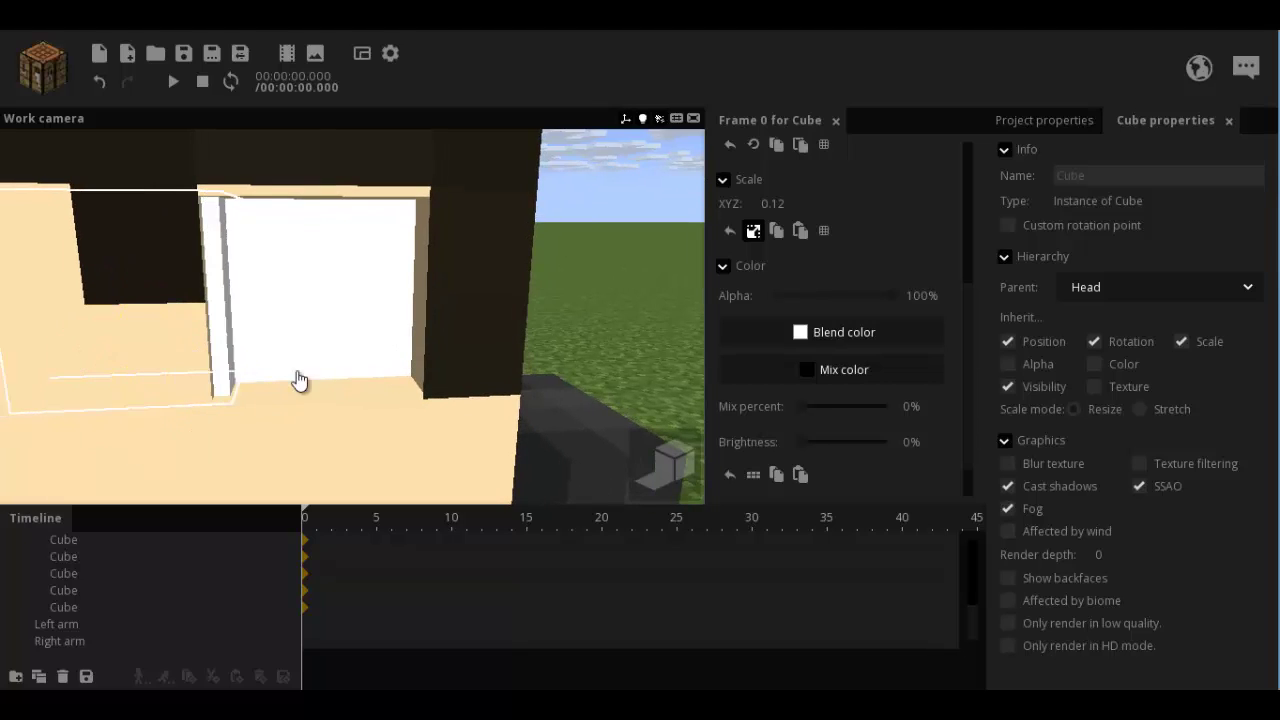
{"action": "right_click_drag", "start_coordinate": [300, 381], "coordinate": [413, 390]}
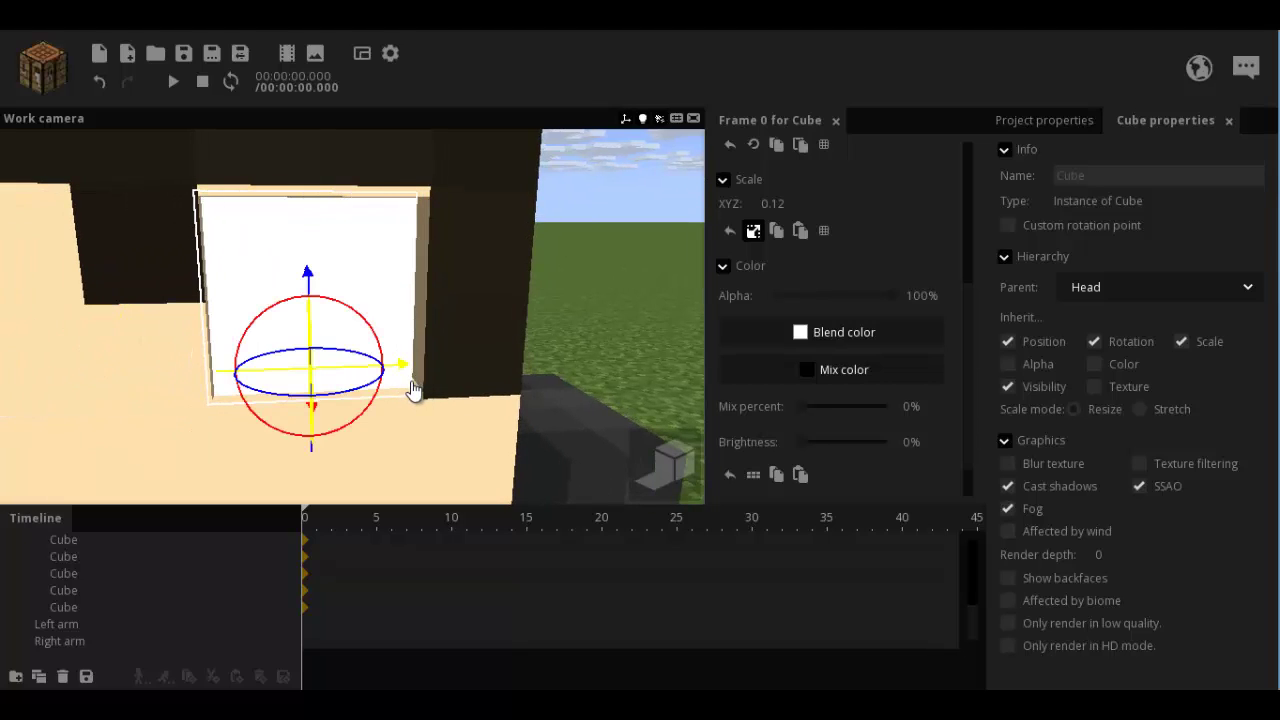
Switch the iris cube to separate axis scaling, set its X and Y scale to 0.10, and raise it within the eye opening.
{"action": "left_click", "coordinate": [753, 231]}
{"action": "left_click_drag", "start_coordinate": [800, 231], "coordinate": [766, 202]}
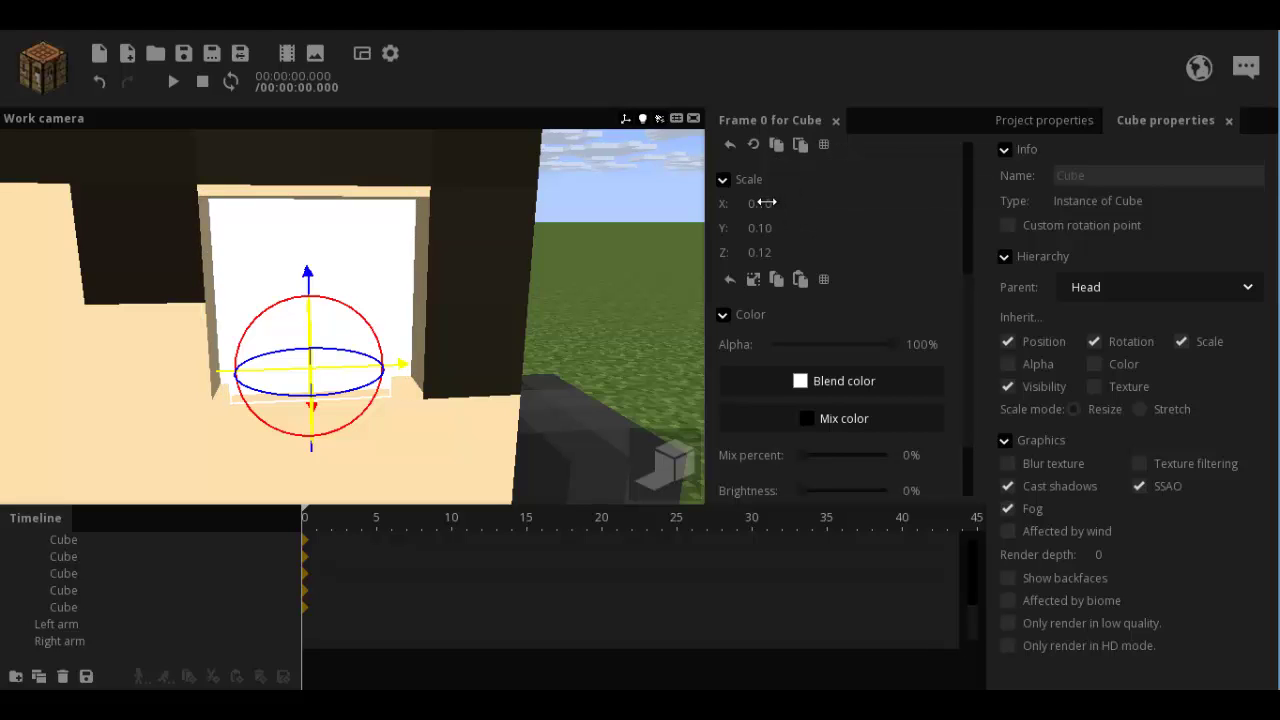
{"action": "left_click_drag", "start_coordinate": [309, 283], "coordinate": [298, 258]}
{"action": "right_click_drag", "start_coordinate": [387, 247], "coordinate": [391, 250]}
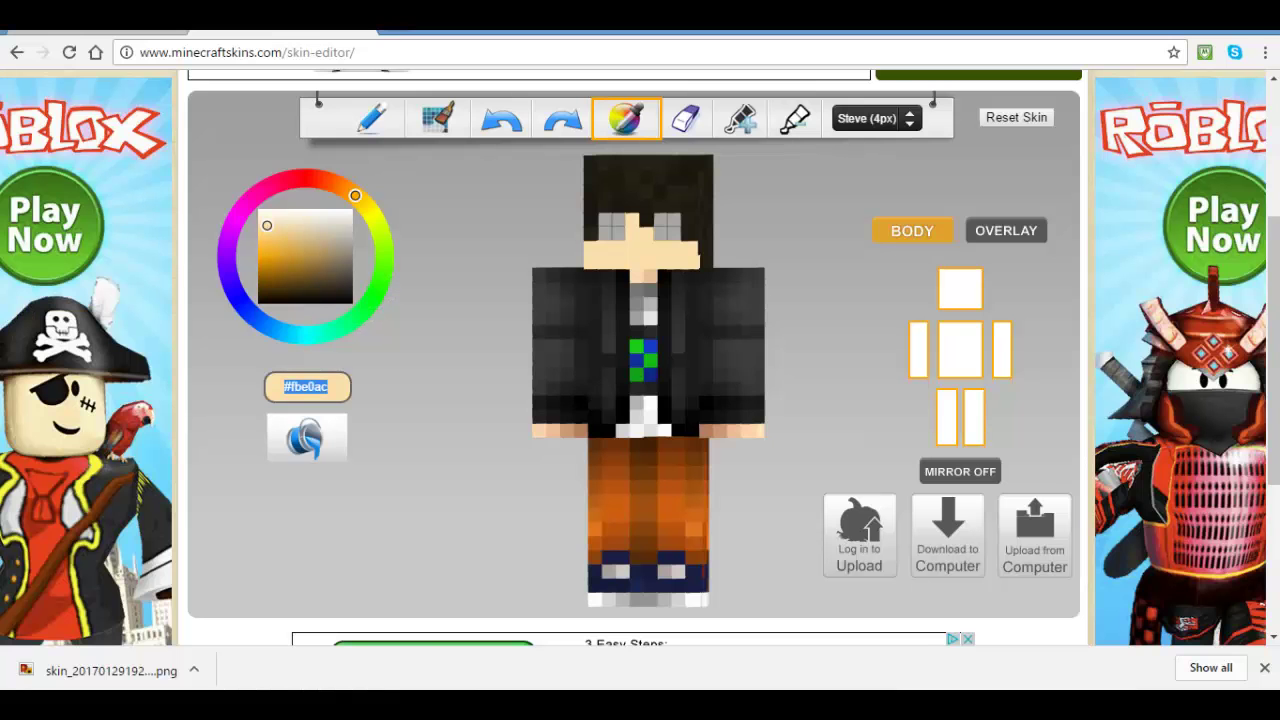
Switch to the browser skin editor, undo the eye erasing, then pick the blue iris colour and copy its hex code #1a29d0.
{"action": "left_click", "coordinate": [503, 124]}
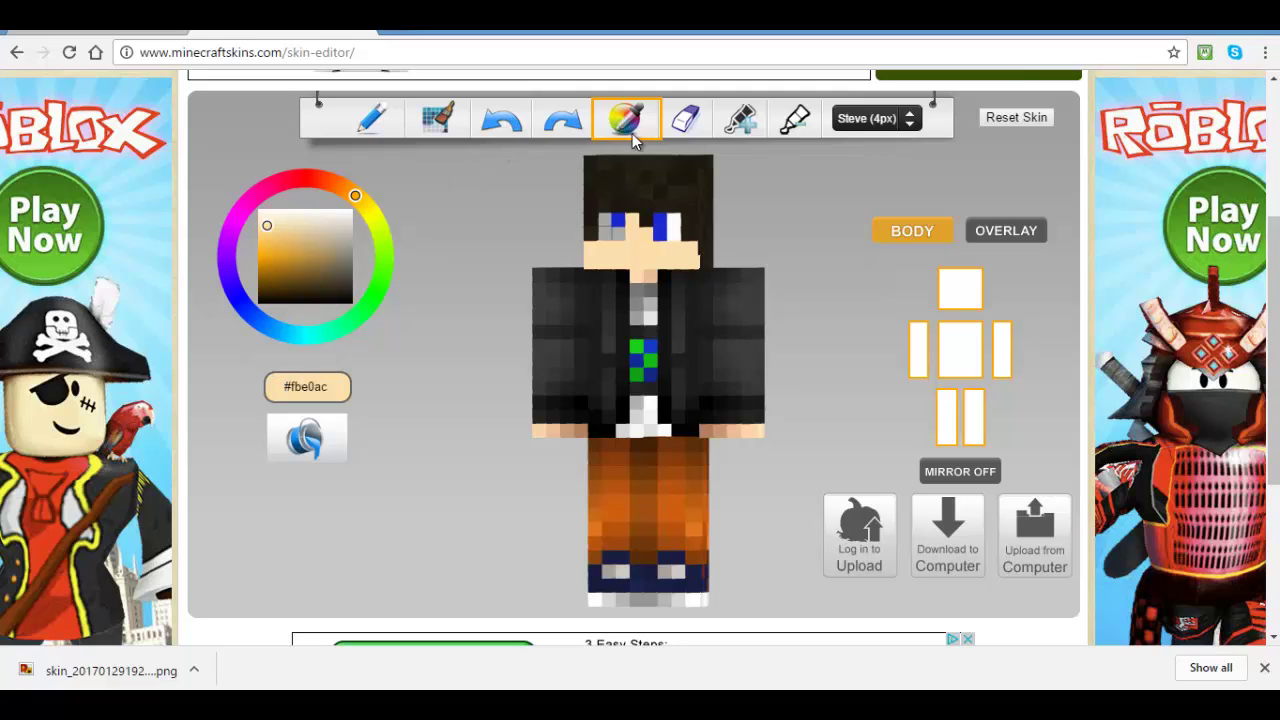
{"action": "left_click", "coordinate": [663, 222]}
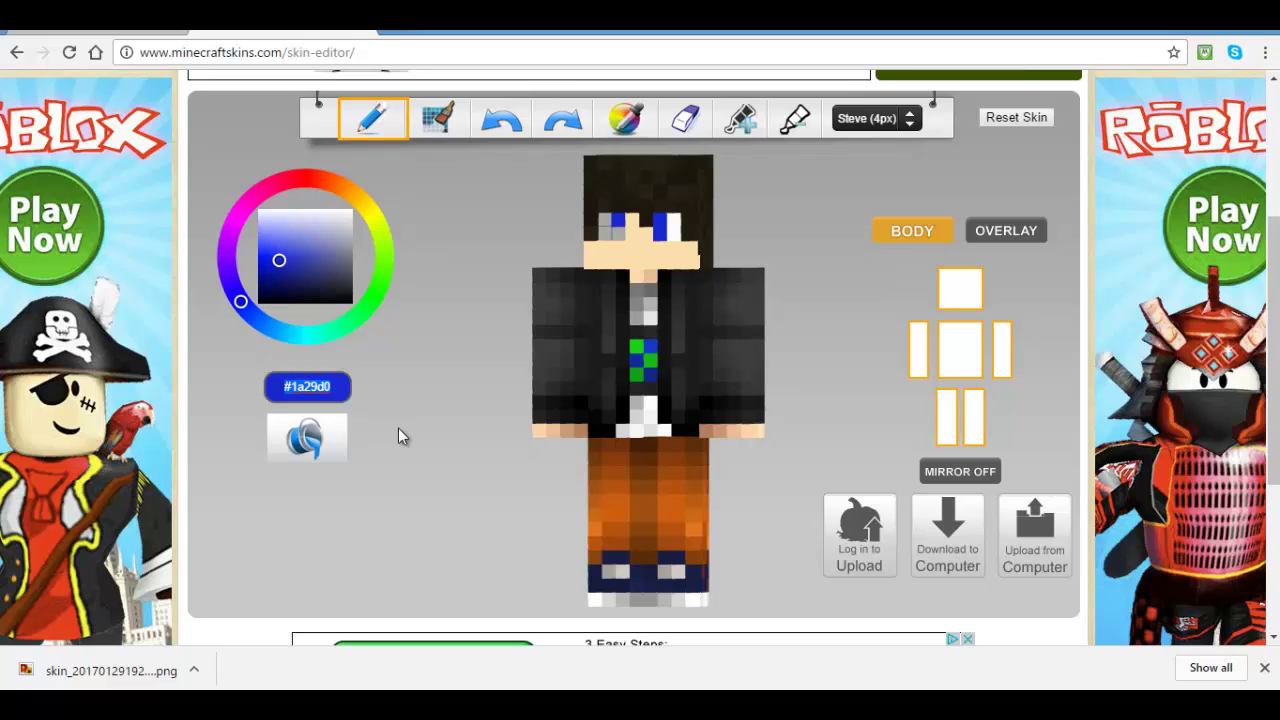
{"action": "key", "text": "ctrl+c"}
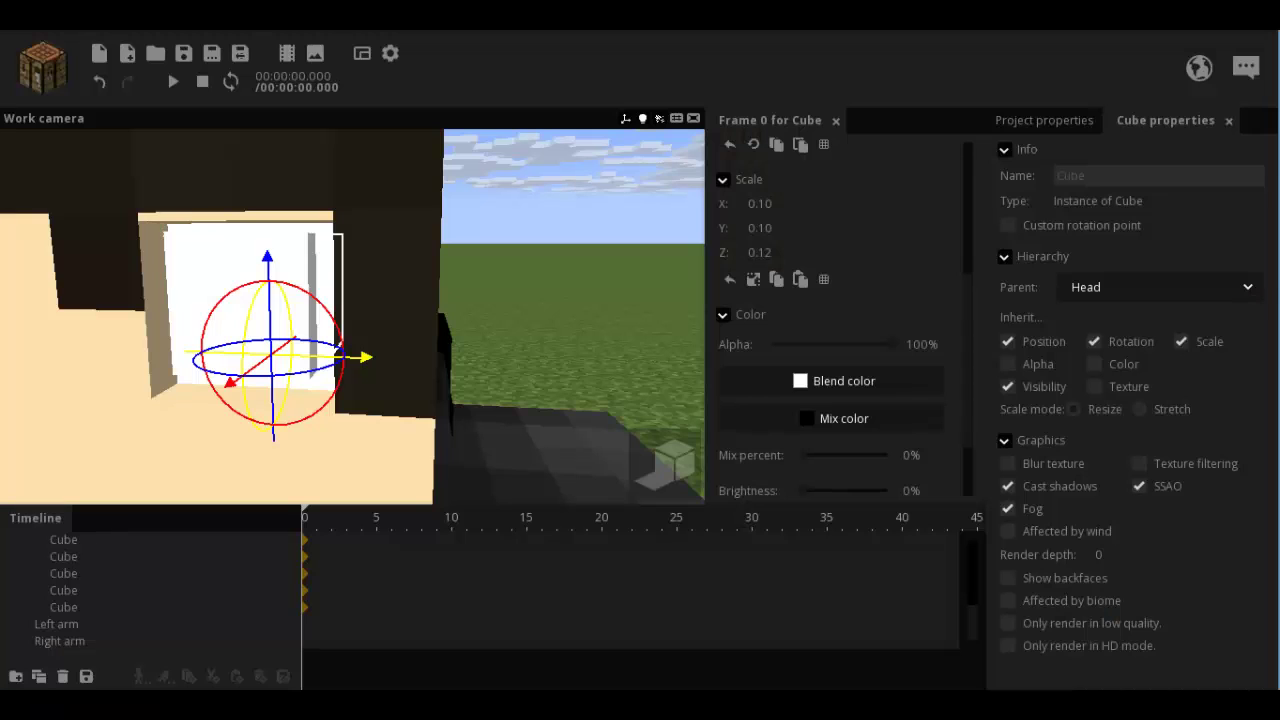
Back in Mine-imator, set the iris cube's blend color to the copied hex code #1a29d0.
{"action": "left_click", "coordinate": [853, 385]}
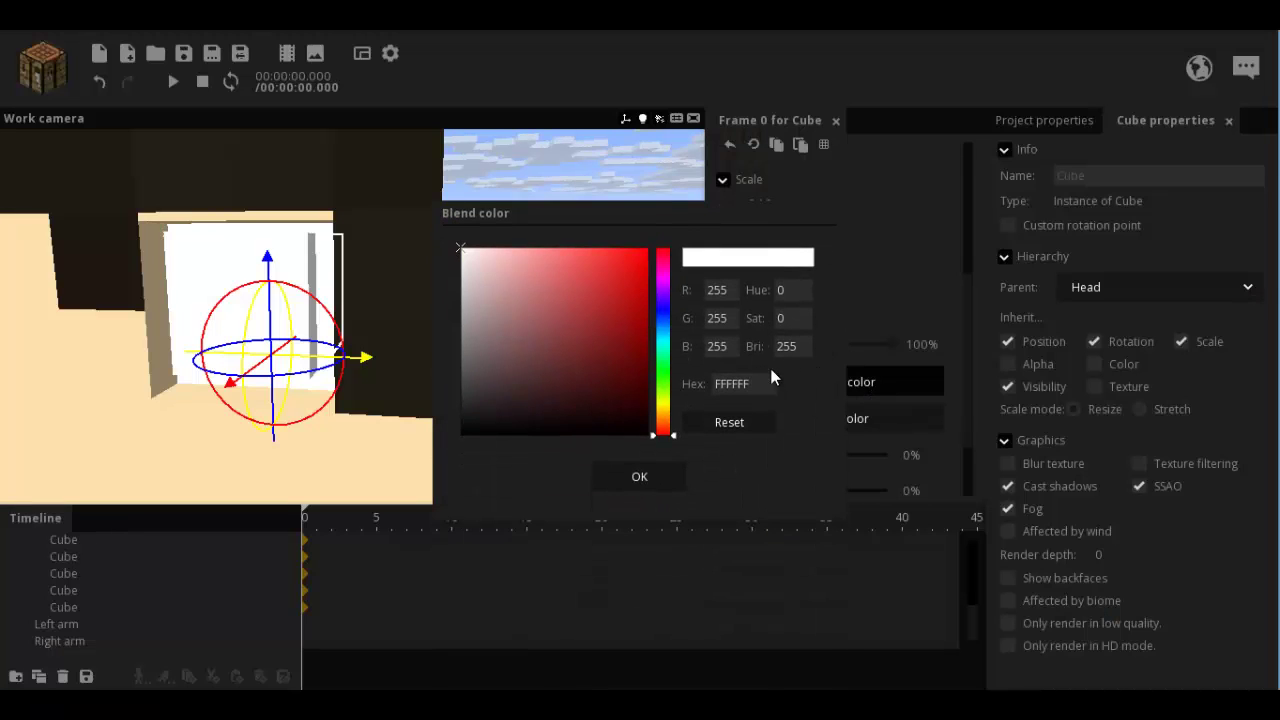
{"action": "left_click", "coordinate": [765, 380]}
{"action": "key", "text": "ctrl+v"}
{"action": "left_click", "coordinate": [628, 495]}
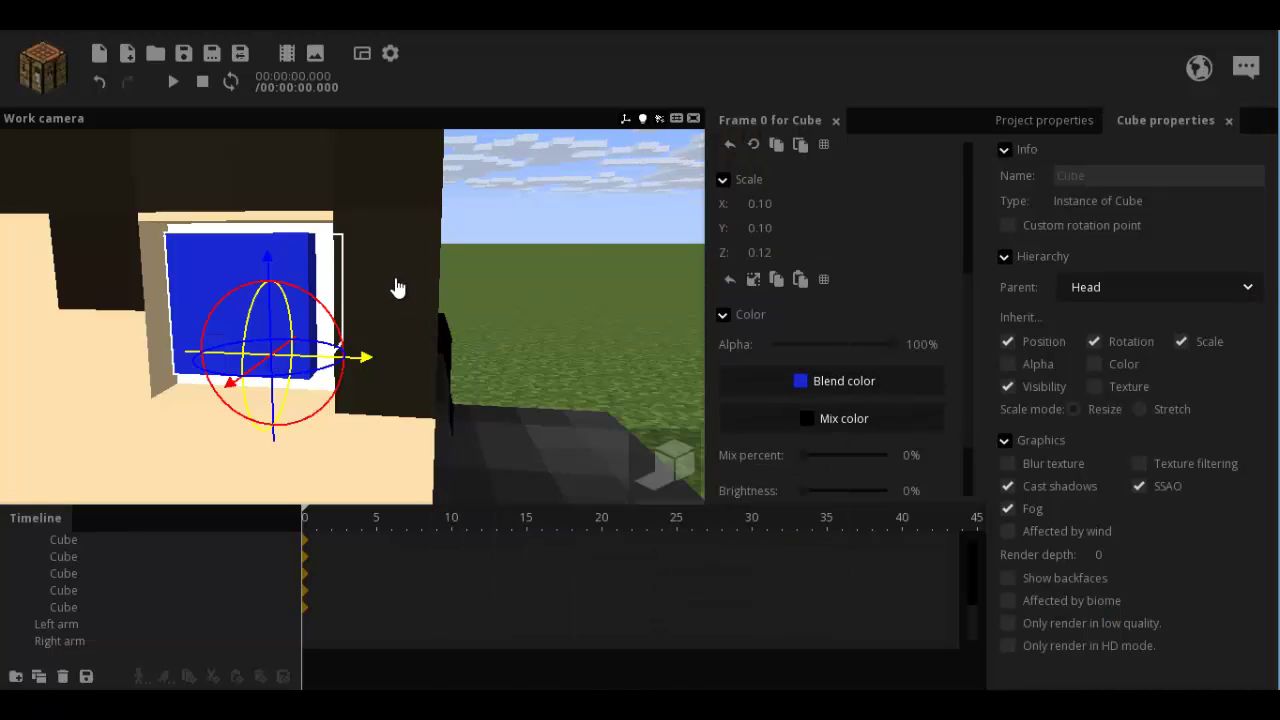
Duplicate the blue iris cube and move the copy along X into the other eye opening.
{"action": "scroll", "coordinate": [397, 289], "scroll_direction": "down", "scroll_amount": 3}
{"action": "left_click_drag", "start_coordinate": [397, 289], "coordinate": [397, 289]}
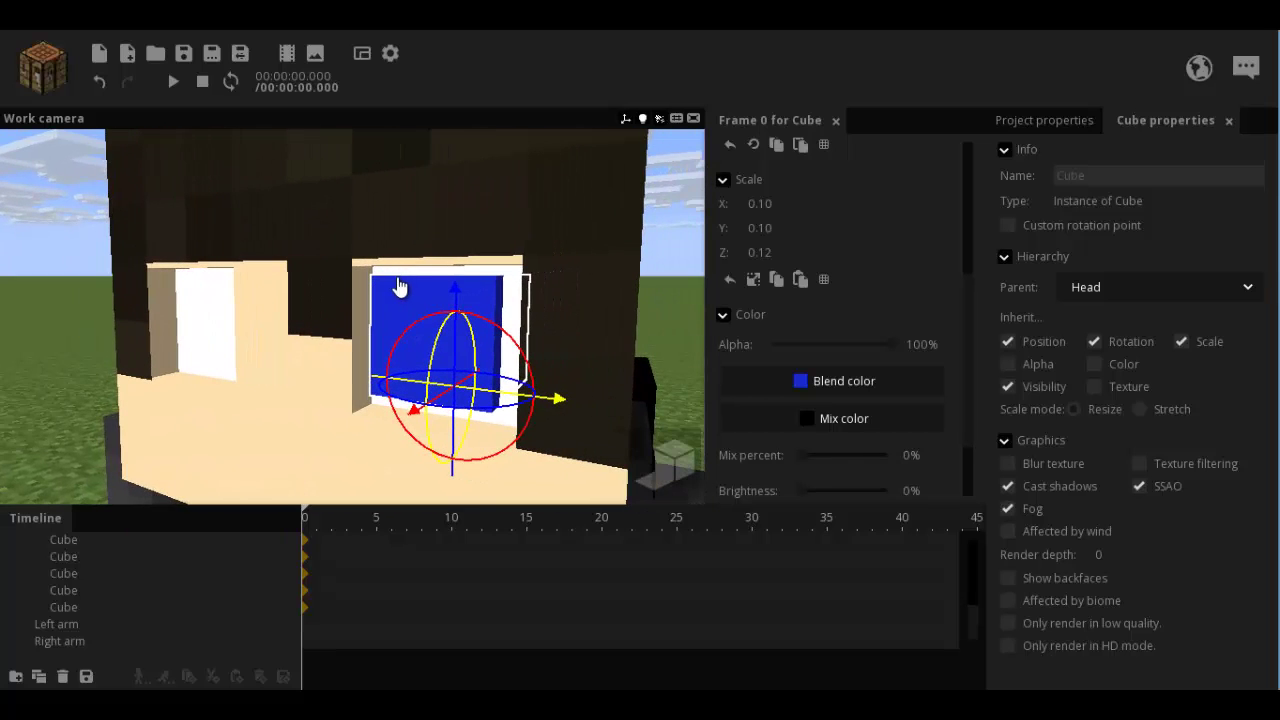
{"action": "left_click", "coordinate": [38, 679]}
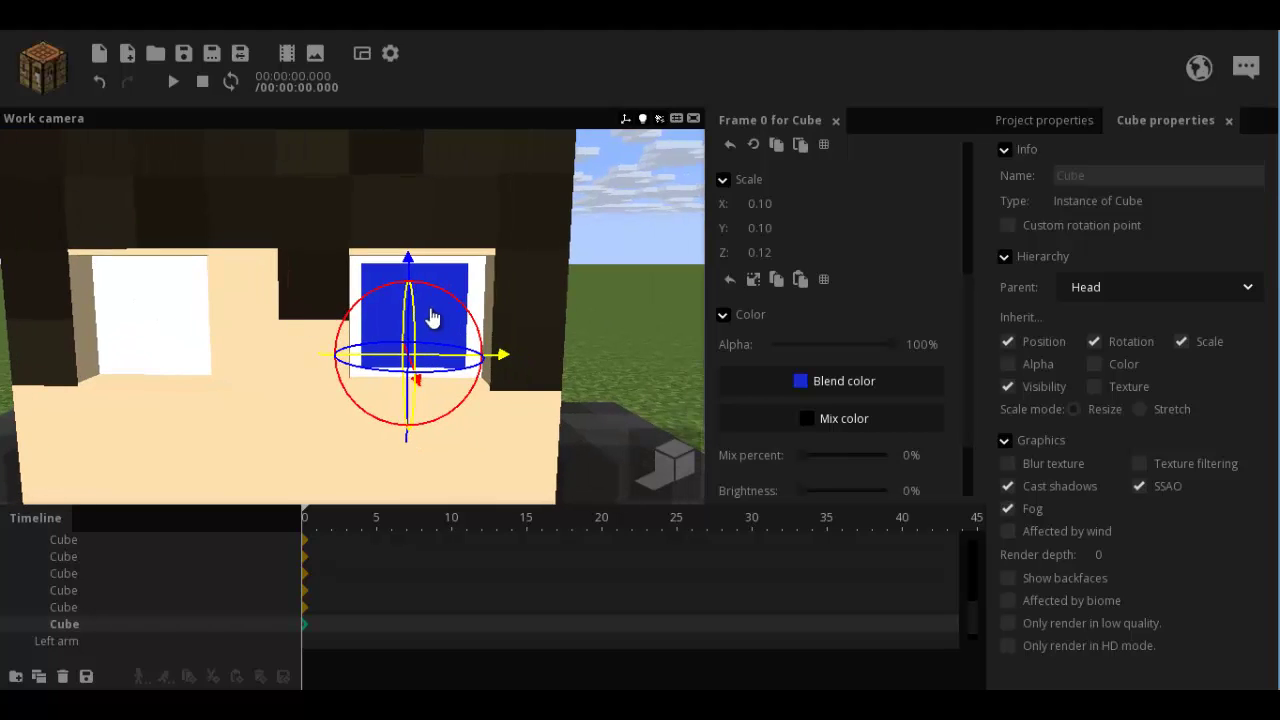
{"action": "left_click_drag", "start_coordinate": [323, 362], "coordinate": [90, 358]}
{"action": "scroll", "coordinate": [214, 286], "scroll_direction": "down", "scroll_amount": 5}
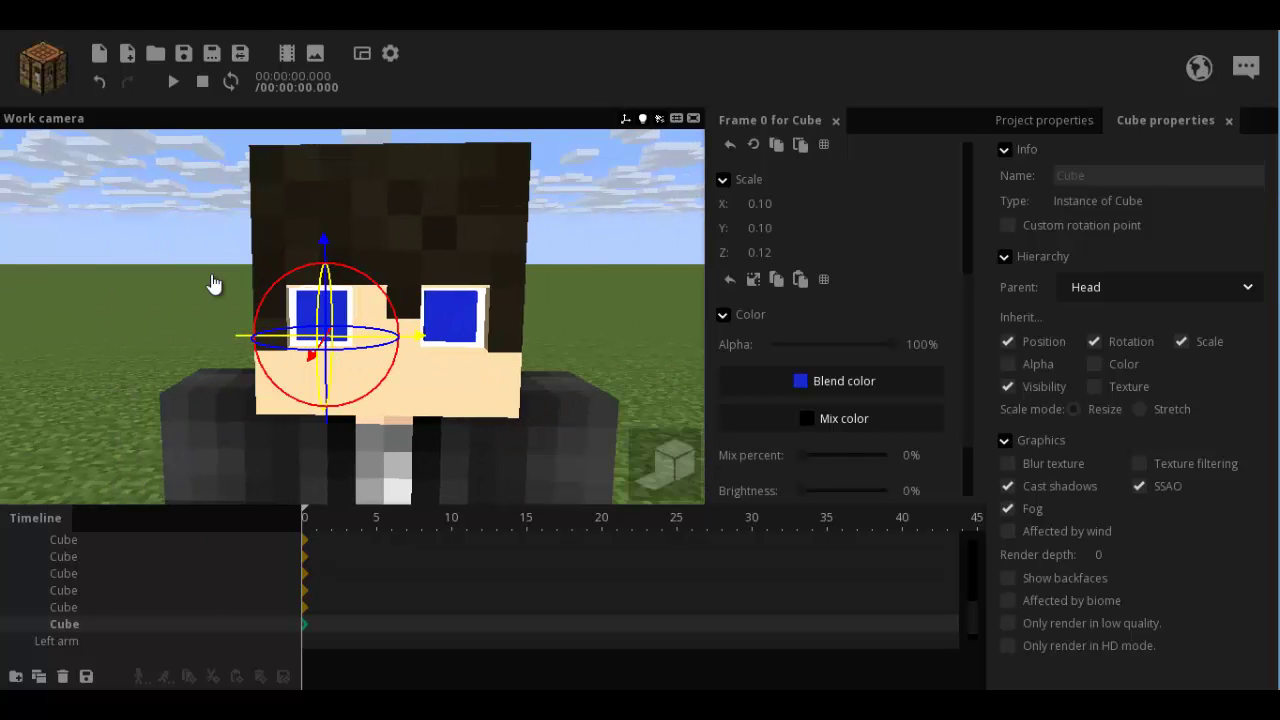
{"action": "left_click", "coordinate": [636, 268]}
{"action": "scroll", "coordinate": [636, 268], "scroll_direction": "up", "scroll_amount": 3}
{"action": "left_click_drag", "start_coordinate": [636, 268], "coordinate": [636, 268]}
{"action": "scroll", "coordinate": [636, 268], "scroll_direction": "down", "scroll_amount": 8}
{"action": "scroll", "coordinate": [636, 268], "scroll_direction": "up", "scroll_amount": 8}
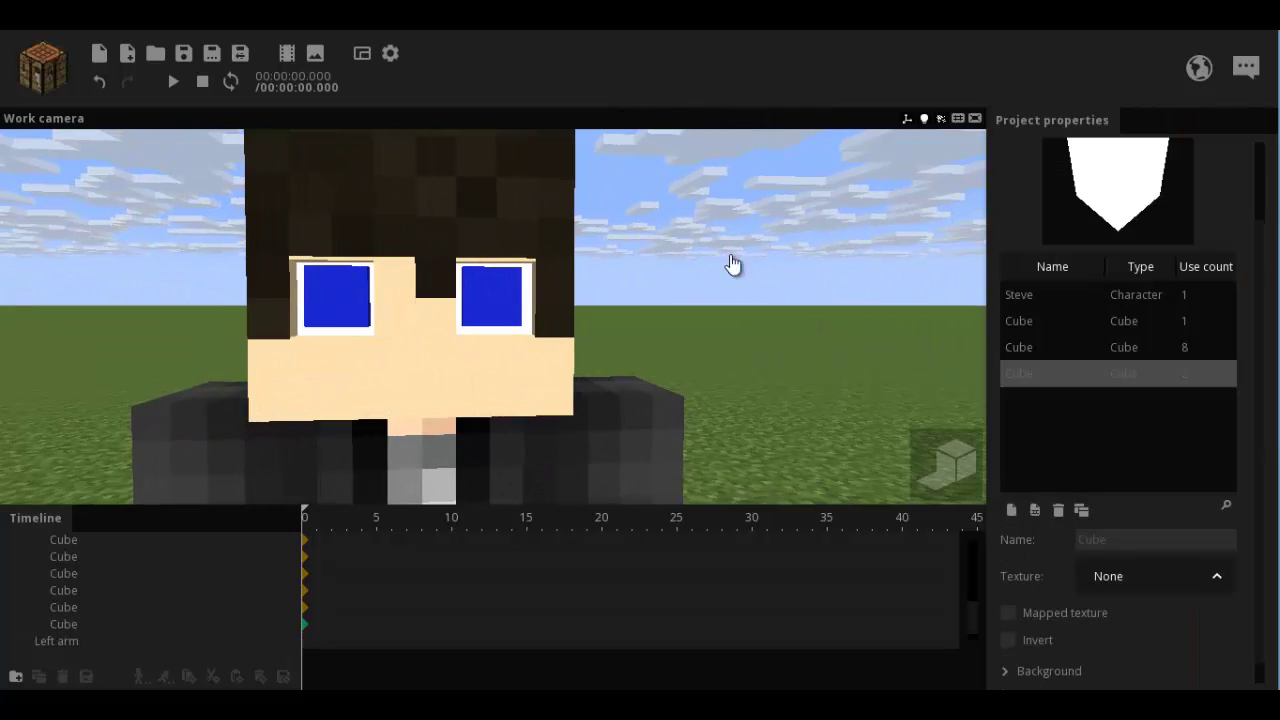
Select both blue iris cubes and set their X scale to 0.08 and Y scale to 0.07.
{"action": "left_click", "coordinate": [480, 294]}
{"action": "left_click", "coordinate": [317, 320]}
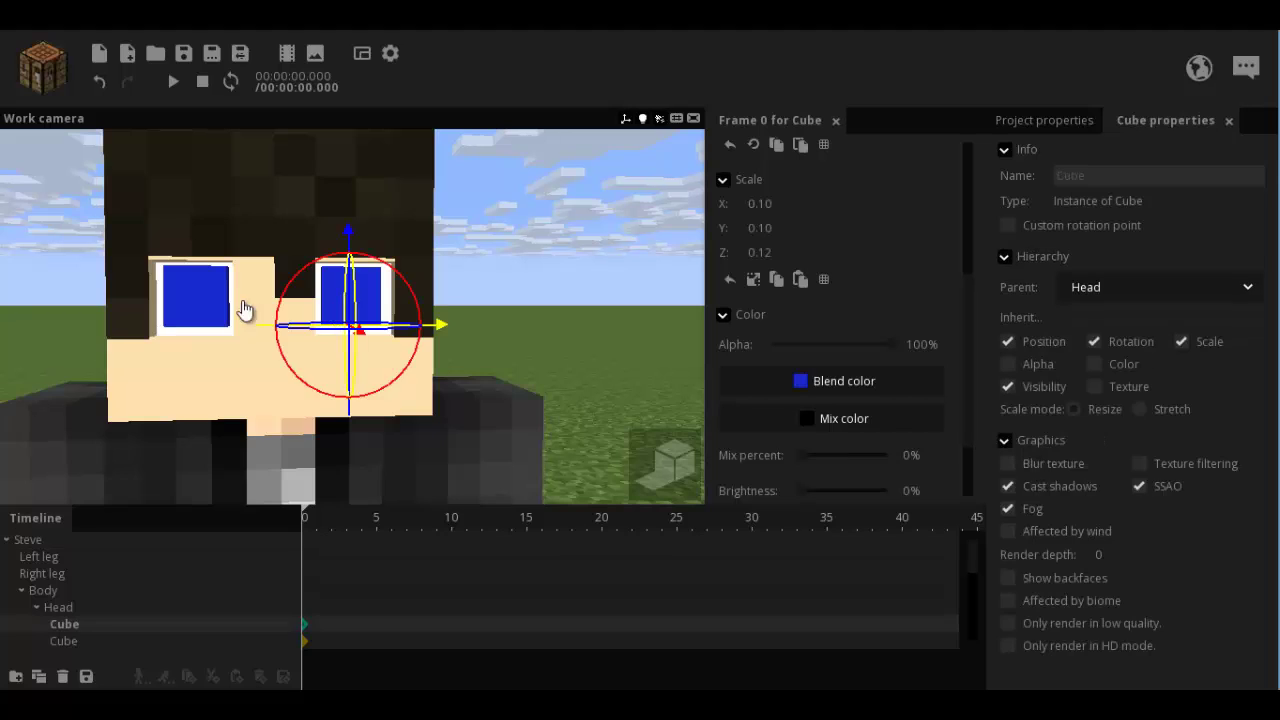
{"action": "left_click", "coordinate": [243, 307]}
{"action": "left_click_drag", "start_coordinate": [816, 228], "coordinate": [784, 206]}
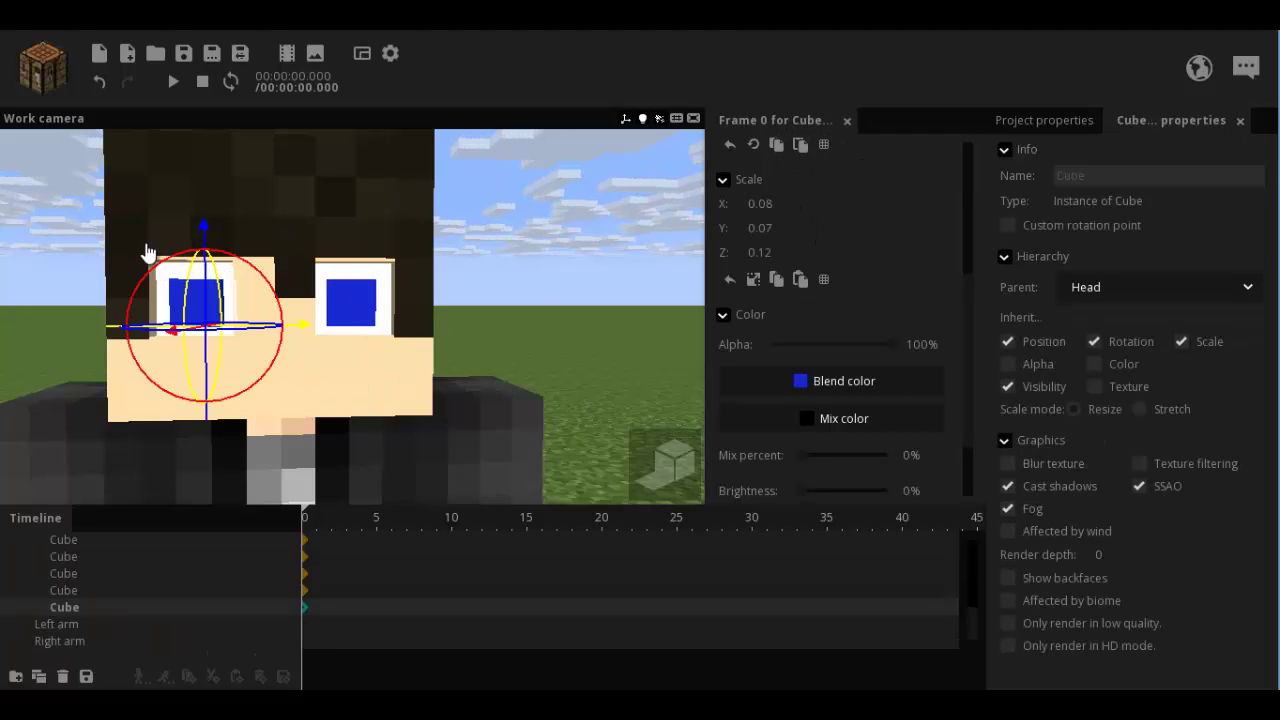
{"action": "left_click_drag", "start_coordinate": [205, 302], "coordinate": [206, 305]}
{"action": "left_click", "coordinate": [666, 254]}
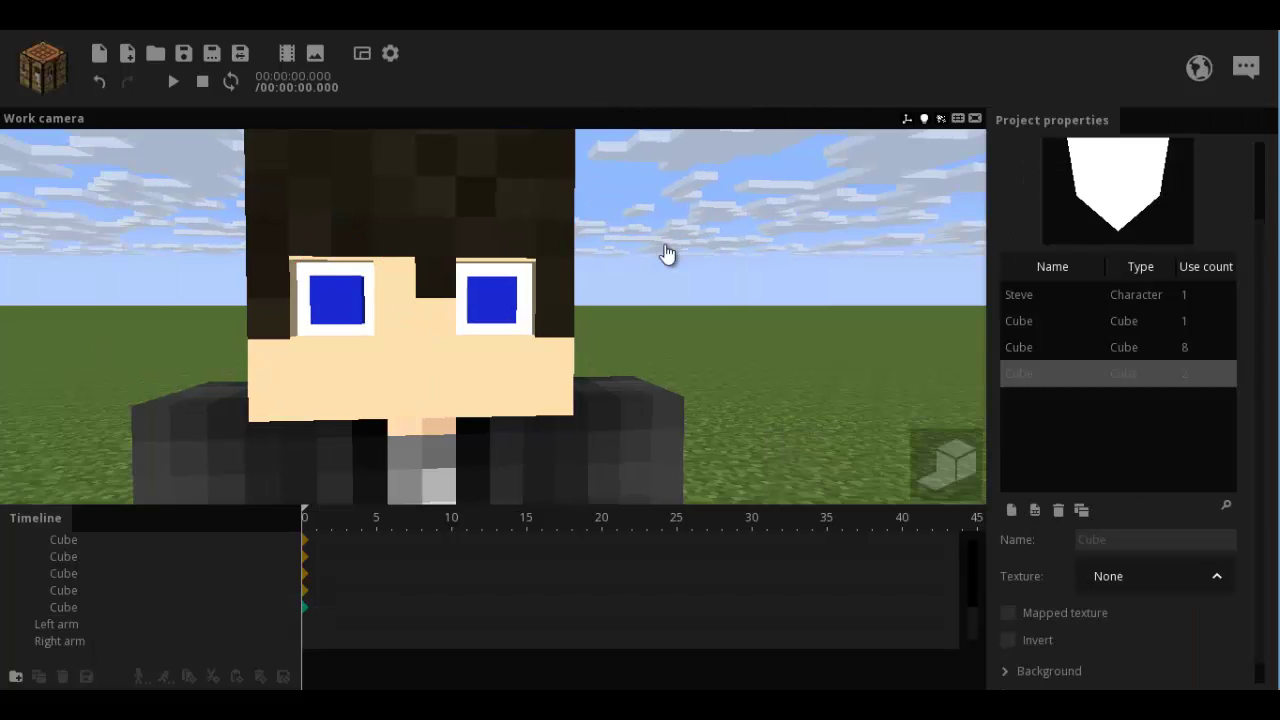
Examine the resized irises and the depth of the eye openings from the side, below and close up.
{"action": "scroll", "coordinate": [668, 254], "scroll_direction": "down", "scroll_amount": 5}
{"action": "scroll", "coordinate": [668, 254], "scroll_direction": "up", "scroll_amount": 5}
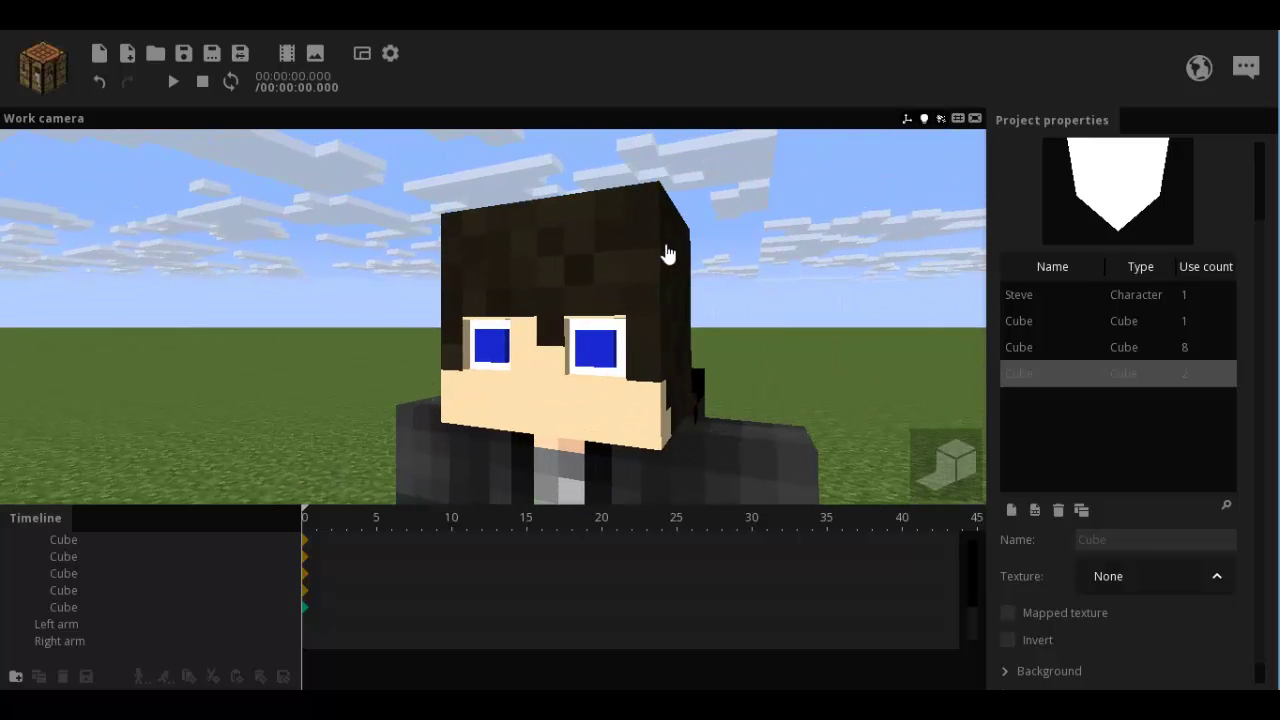
{"action": "left_click_drag", "start_coordinate": [668, 254], "coordinate": [668, 254]}
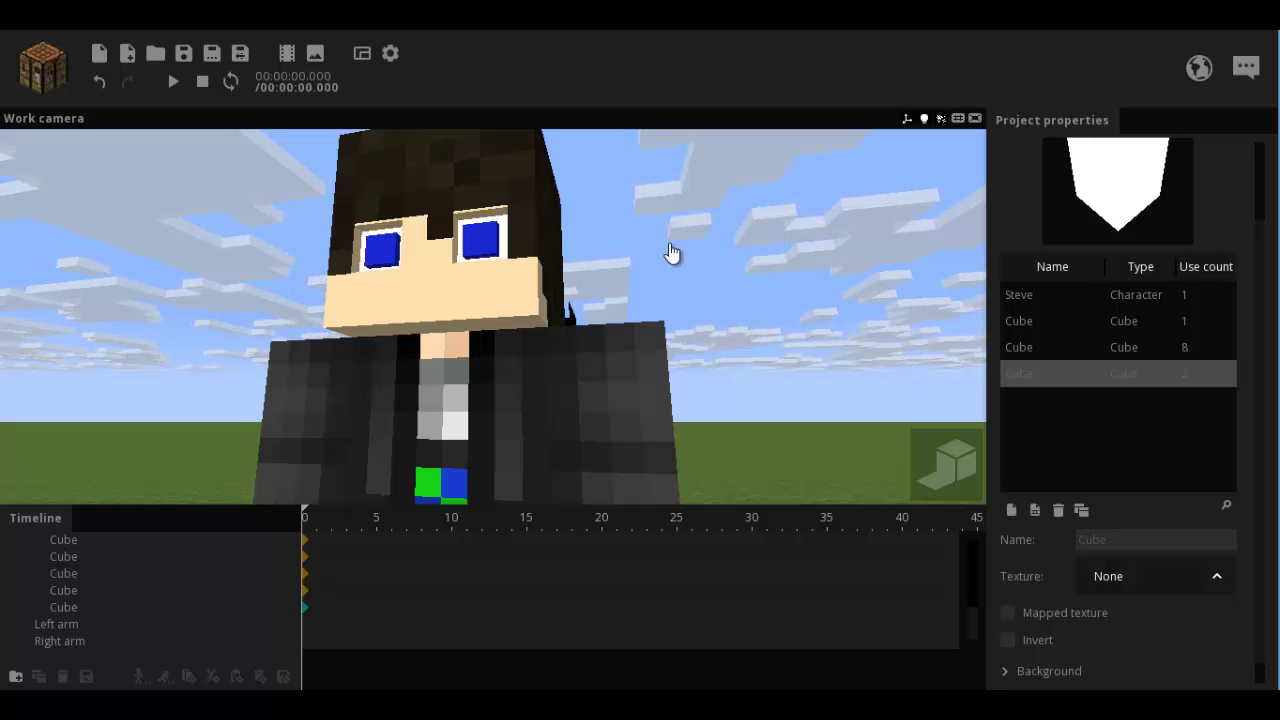
{"action": "right_click_drag", "start_coordinate": [669, 245], "coordinate": [671, 248]}
{"action": "key", "text": "e"}
{"action": "key", "text": "w"}
{"action": "right_click_drag", "start_coordinate": [672, 253], "coordinate": [672, 254]}
{"action": "scroll", "coordinate": [672, 254], "scroll_direction": "down", "scroll_amount": 5}
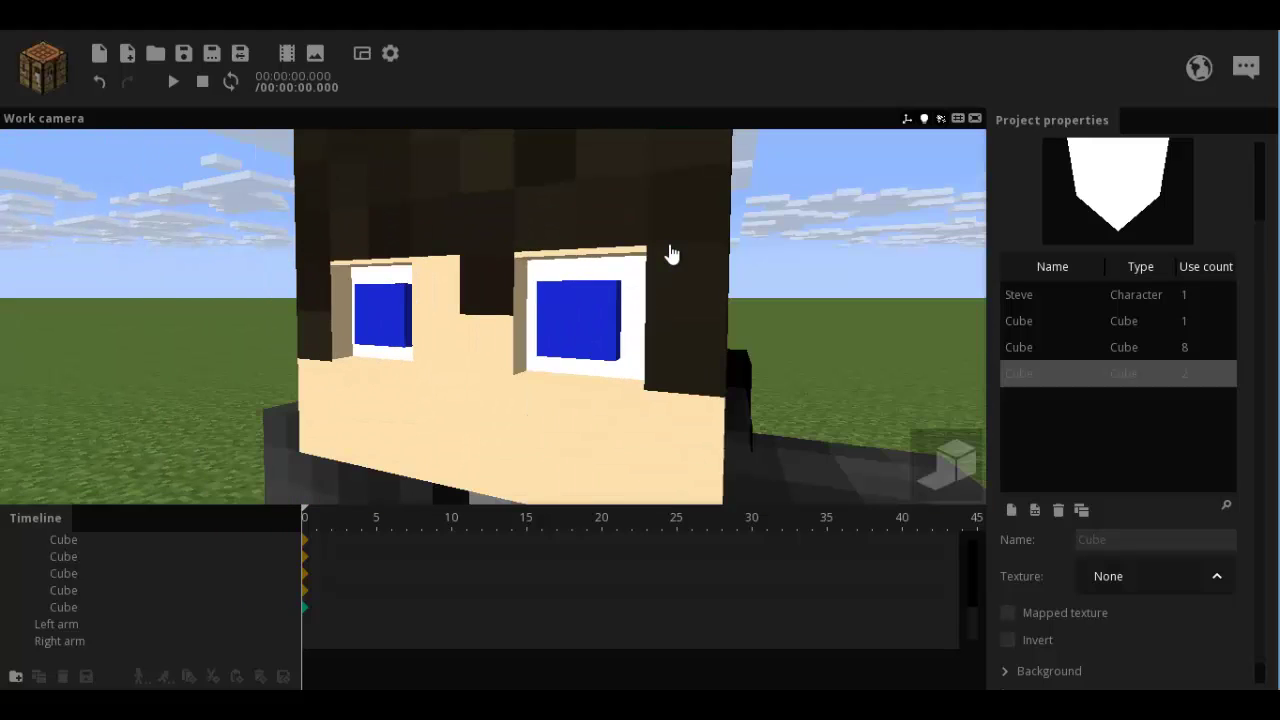
Move the white eye cube slightly forward, add both iris cubes to the selection, and shift them all a little further forward.
{"action": "left_click", "coordinate": [385, 283]}
{"action": "left_click", "coordinate": [258, 277]}
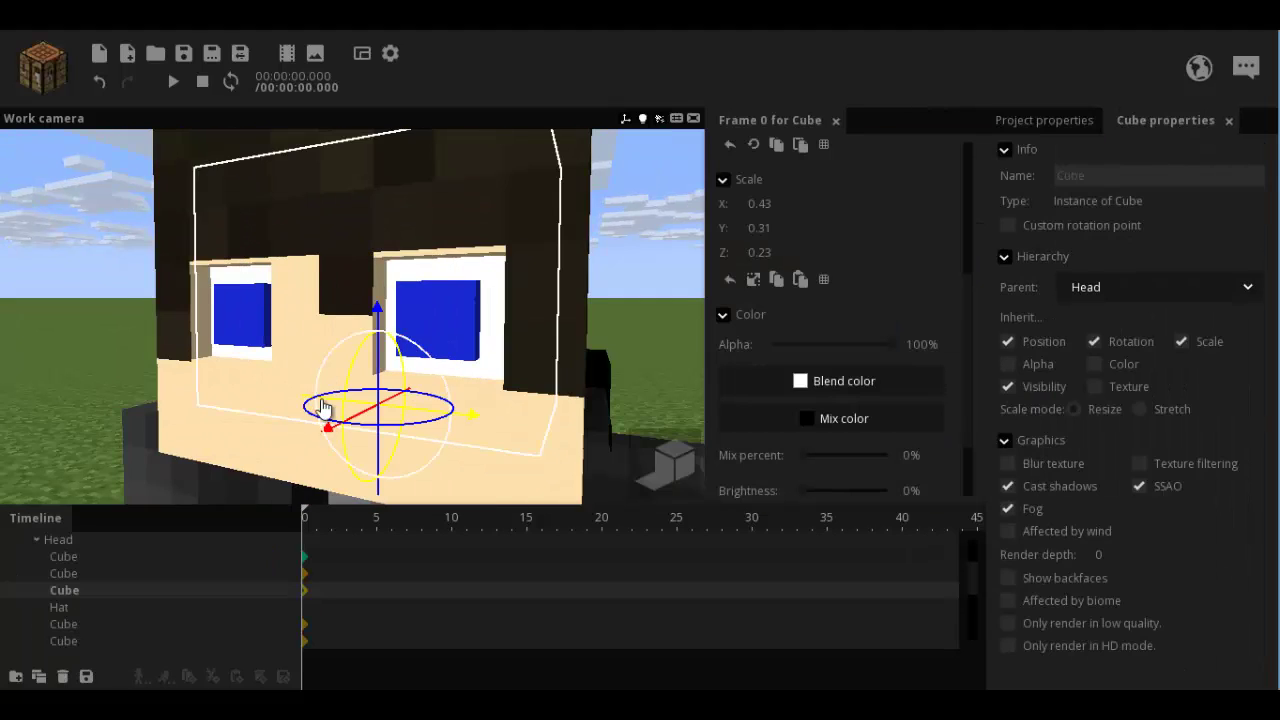
{"action": "left_click_drag", "start_coordinate": [136, 376], "coordinate": [134, 376]}
{"action": "left_click_drag", "start_coordinate": [303, 433], "coordinate": [294, 433]}
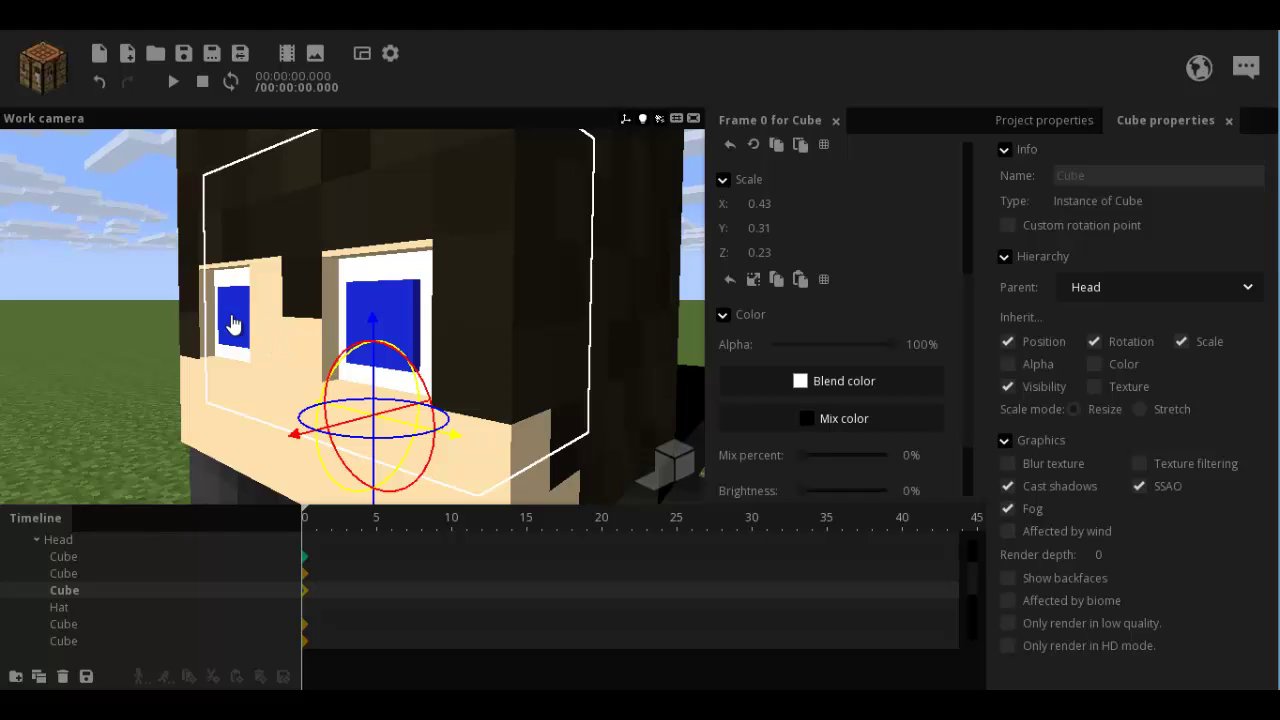
{"action": "left_click", "coordinate": [232, 316], "text": "shift"}
{"action": "left_click", "coordinate": [403, 304], "text": "shift"}
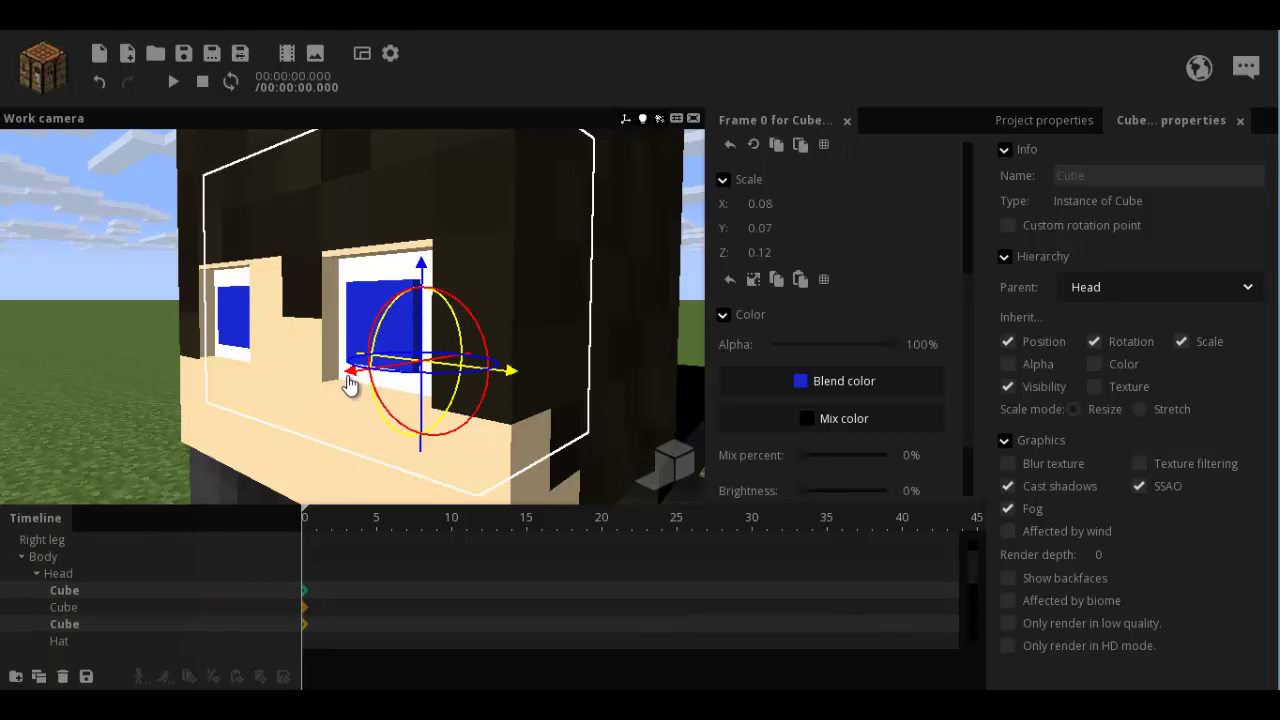
{"action": "left_click_drag", "start_coordinate": [348, 377], "coordinate": [340, 378]}
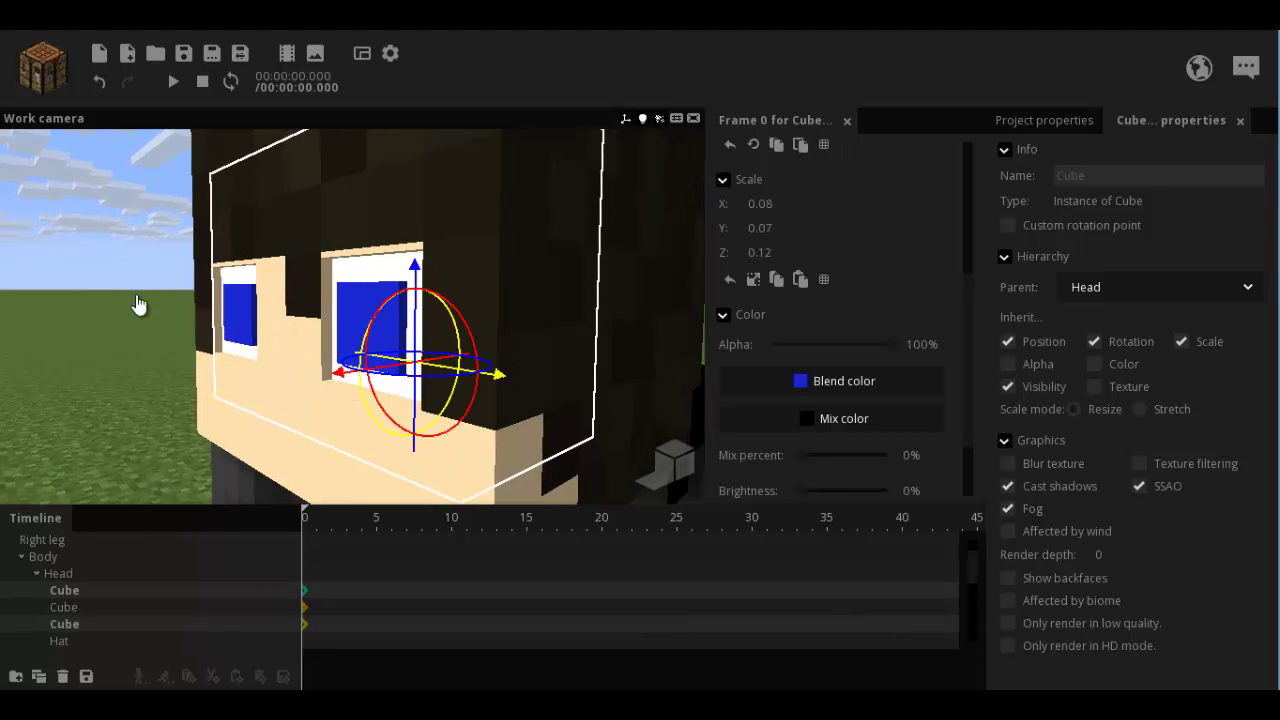
{"action": "left_click", "coordinate": [135, 297]}
Try a Y scale of 0.07 on the skin-coloured cube lining the upper edge of the eye opening, and undo the change.
{"action": "scroll", "coordinate": [131, 294], "scroll_direction": "down", "scroll_amount": 3}
{"action": "left_click_drag", "start_coordinate": [131, 294], "coordinate": [130, 292]}
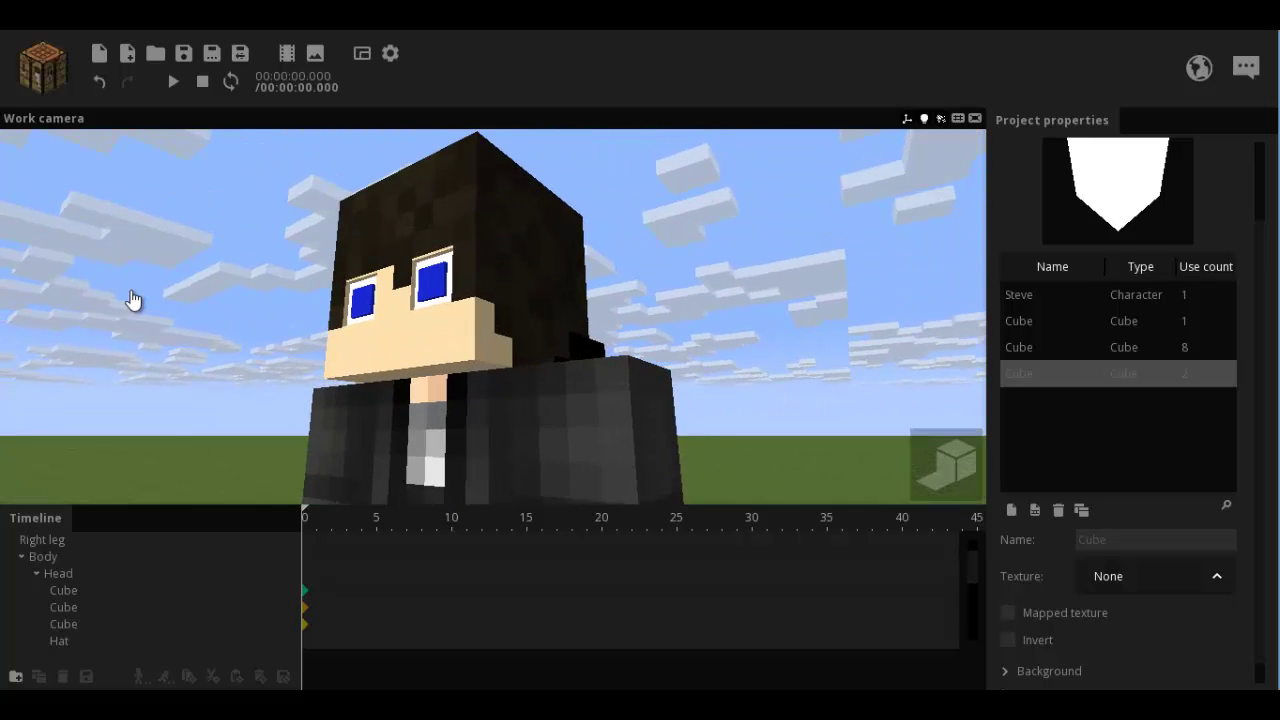
{"action": "scroll", "coordinate": [131, 298], "scroll_direction": "up", "scroll_amount": 4}
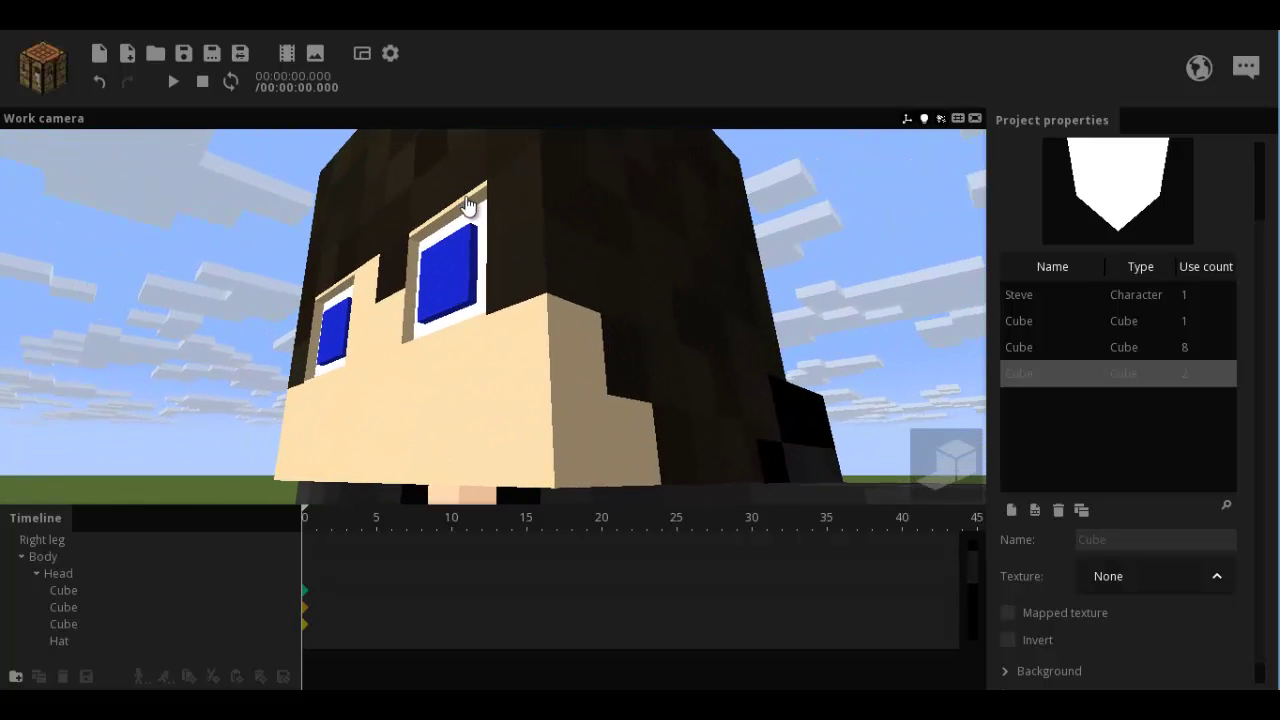
{"action": "left_click", "coordinate": [474, 213]}
{"action": "left_click", "coordinate": [297, 229]}
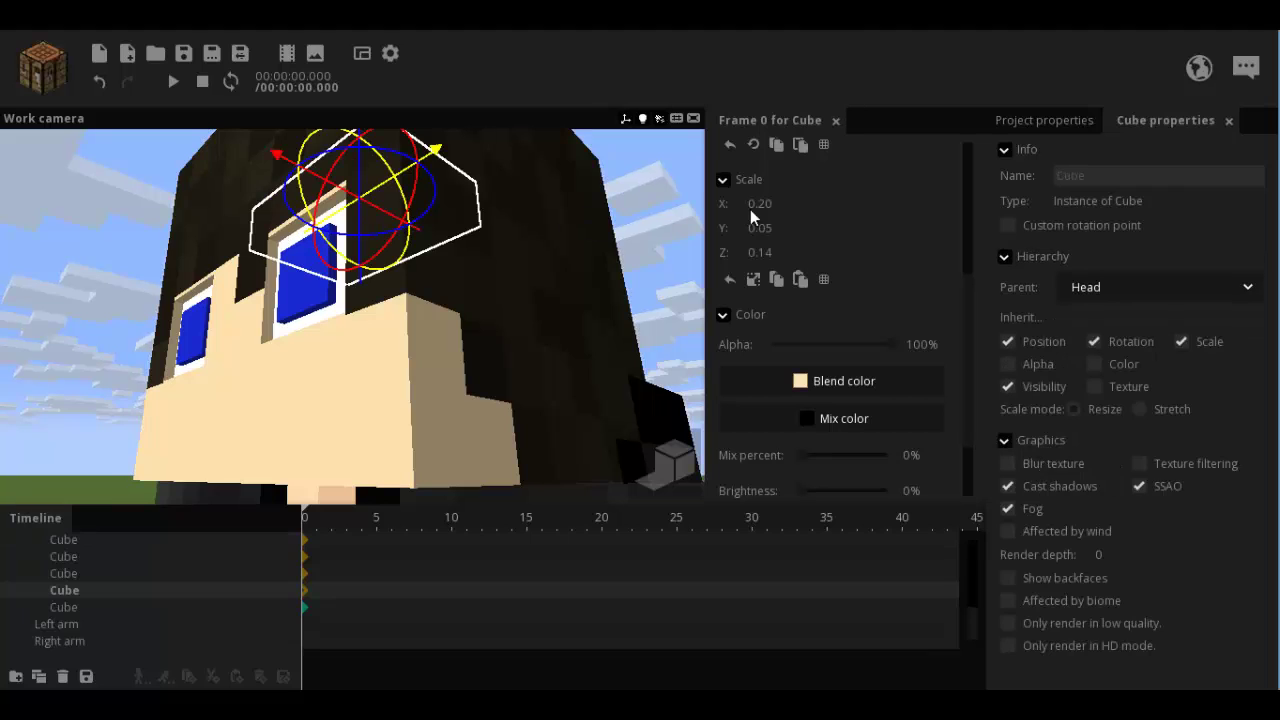
{"action": "mouse_move", "coordinate": [779, 221]}
{"action": "left_mouse_down"}
{"action": "mouse_move", "coordinate": [812, 225]}
{"action": "mouse_move", "coordinate": [800, 223]}
{"action": "left_mouse_up"}
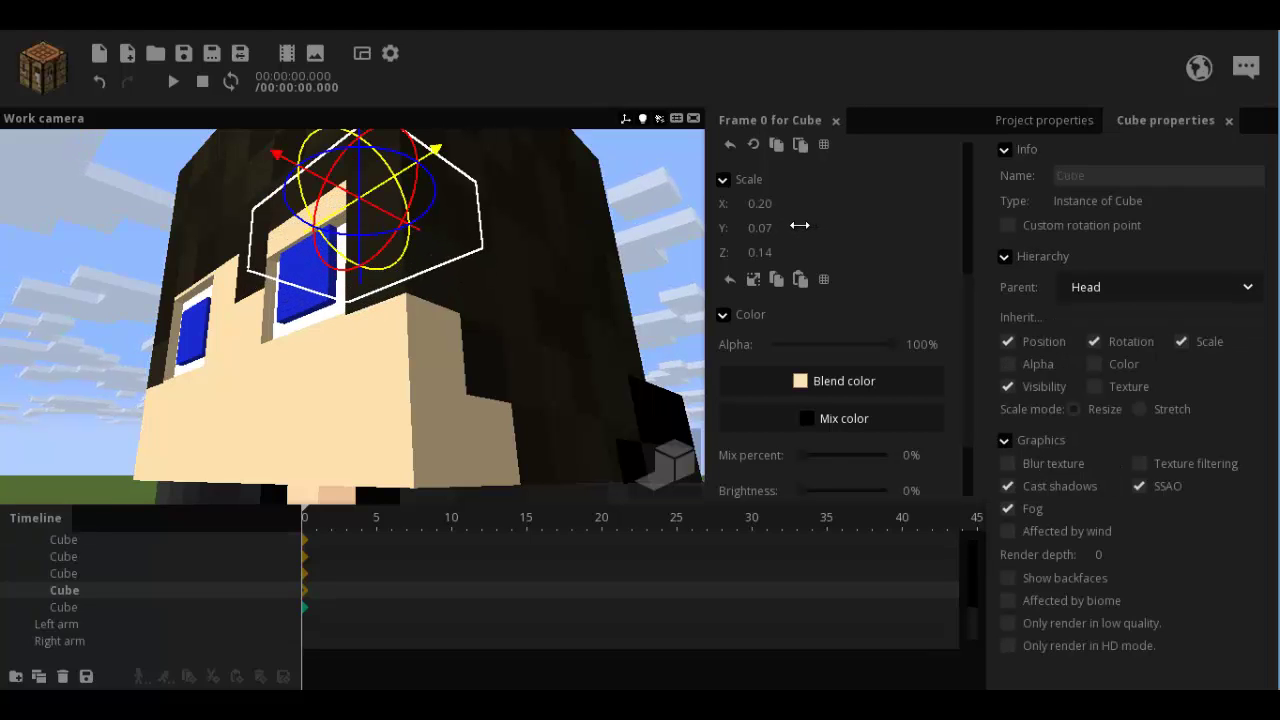
{"action": "left_click", "coordinate": [100, 82]}
{"action": "left_click", "coordinate": [148, 250]}
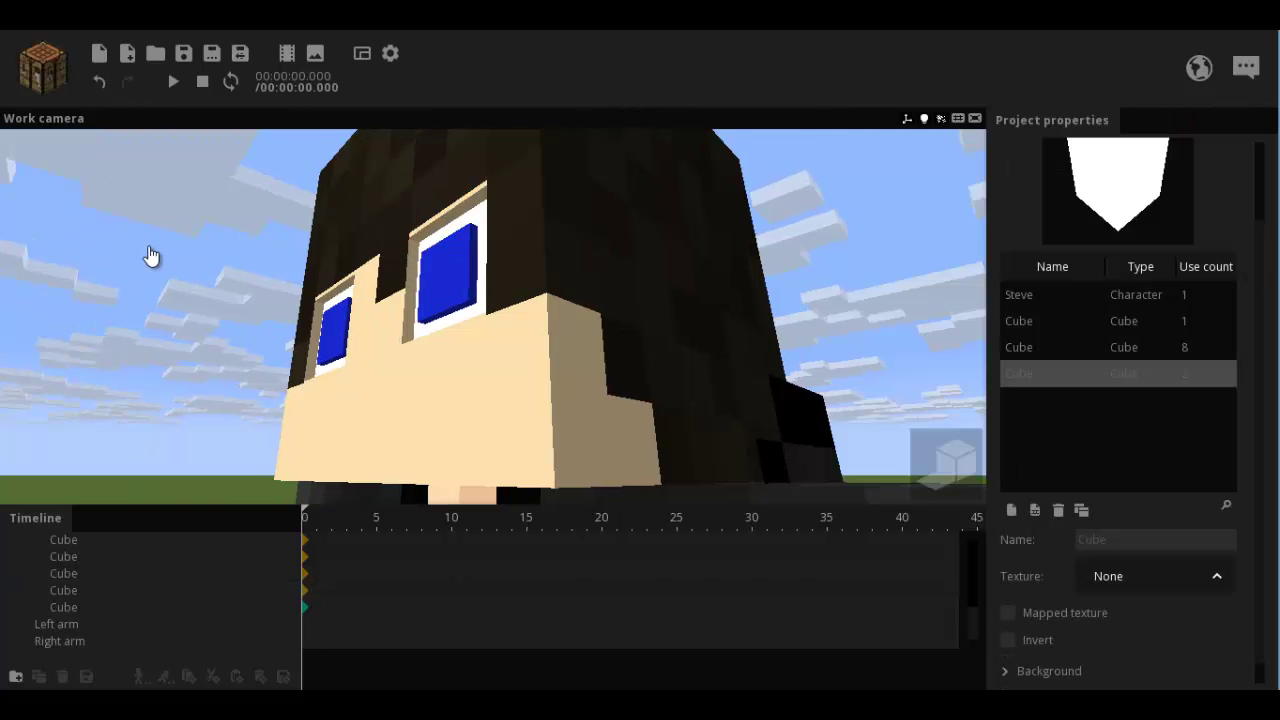
Create a new untextured cube and set its parent to the head.
{"action": "right_click_drag", "start_coordinate": [148, 250], "coordinate": [148, 248]}
{"action": "key", "text": "e"}
{"action": "left_click_drag", "start_coordinate": [148, 247], "coordinate": [148, 247]}
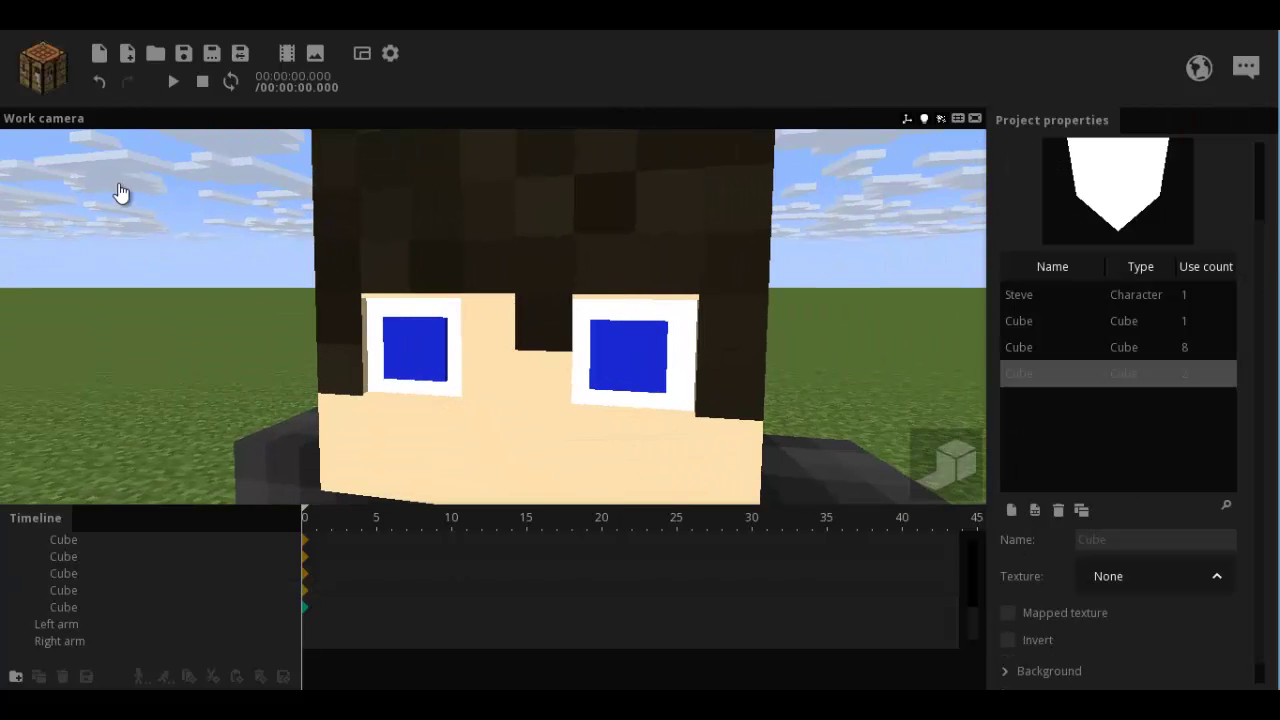
{"action": "left_click", "coordinate": [43, 88]}
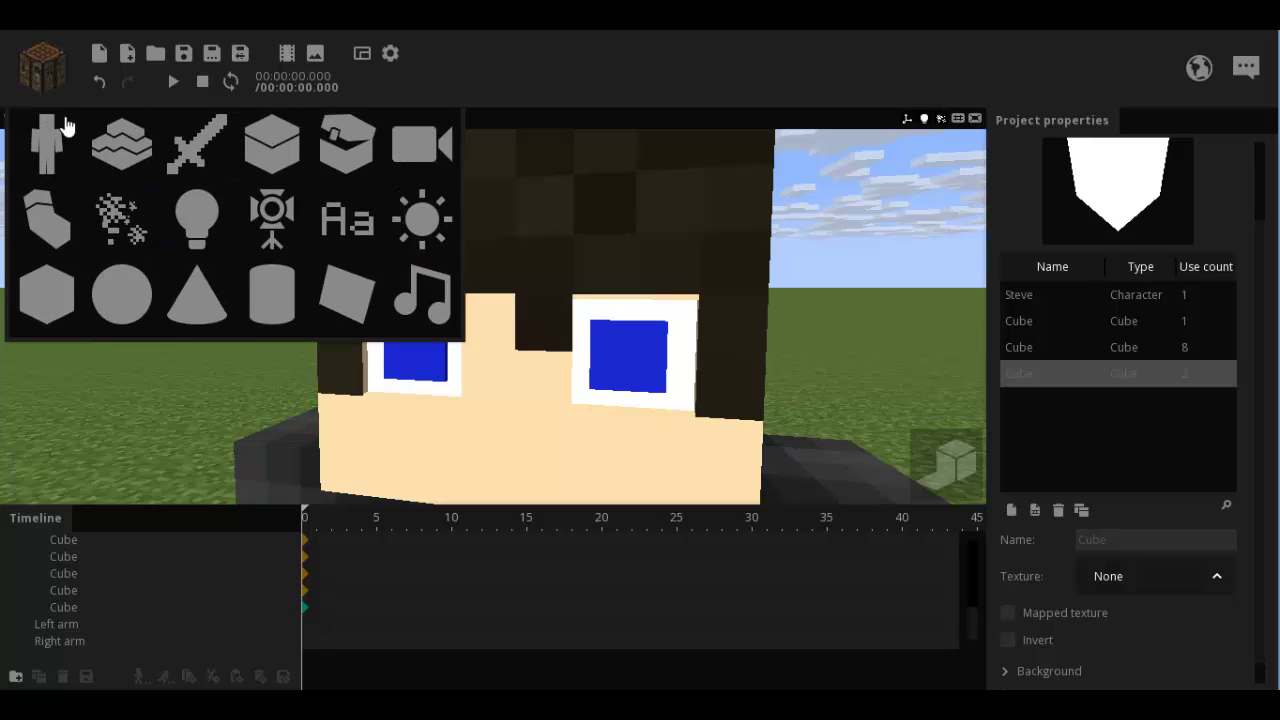
{"action": "left_click", "coordinate": [52, 296]}
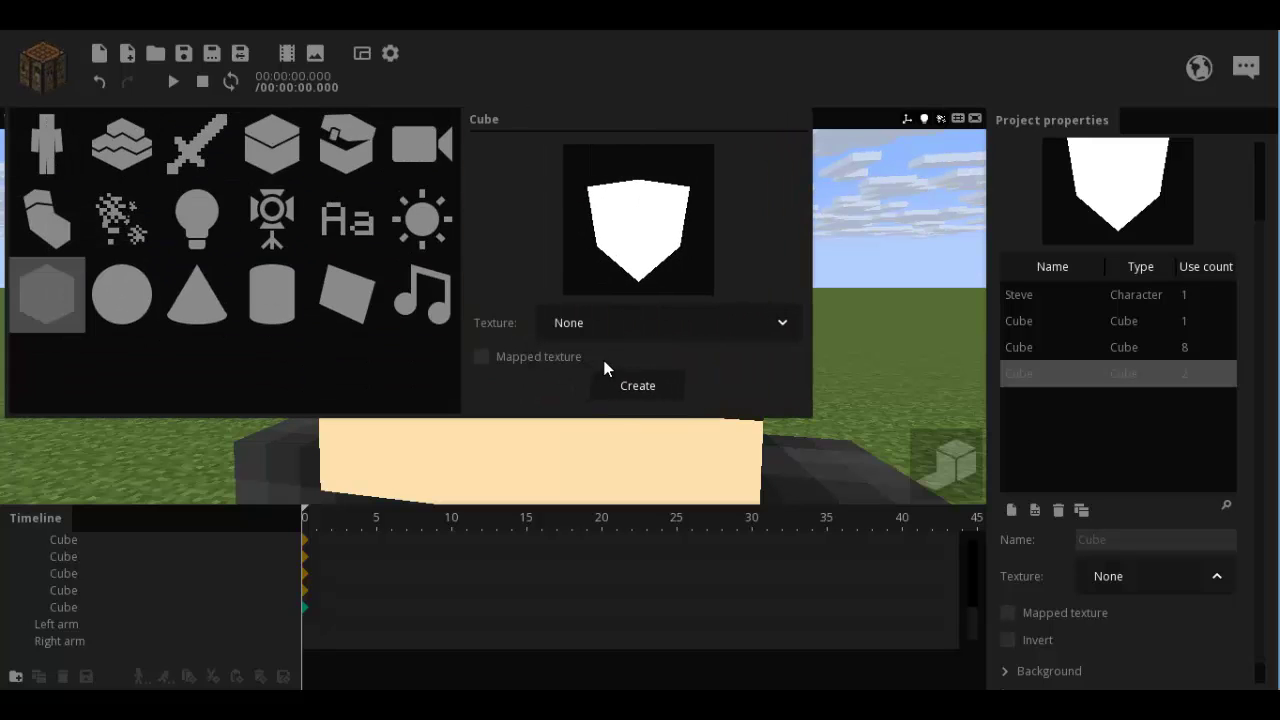
{"action": "left_click", "coordinate": [643, 402]}
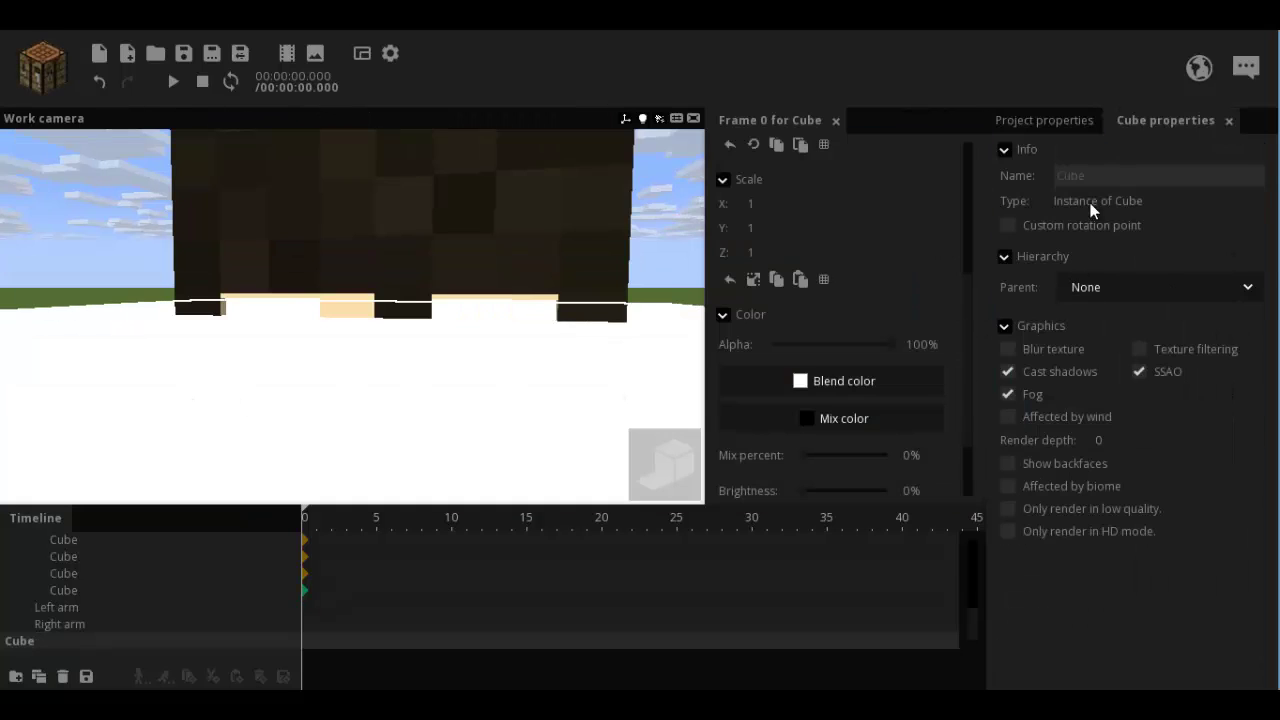
{"action": "left_click", "coordinate": [1151, 288]}
{"action": "left_click", "coordinate": [1131, 470]}
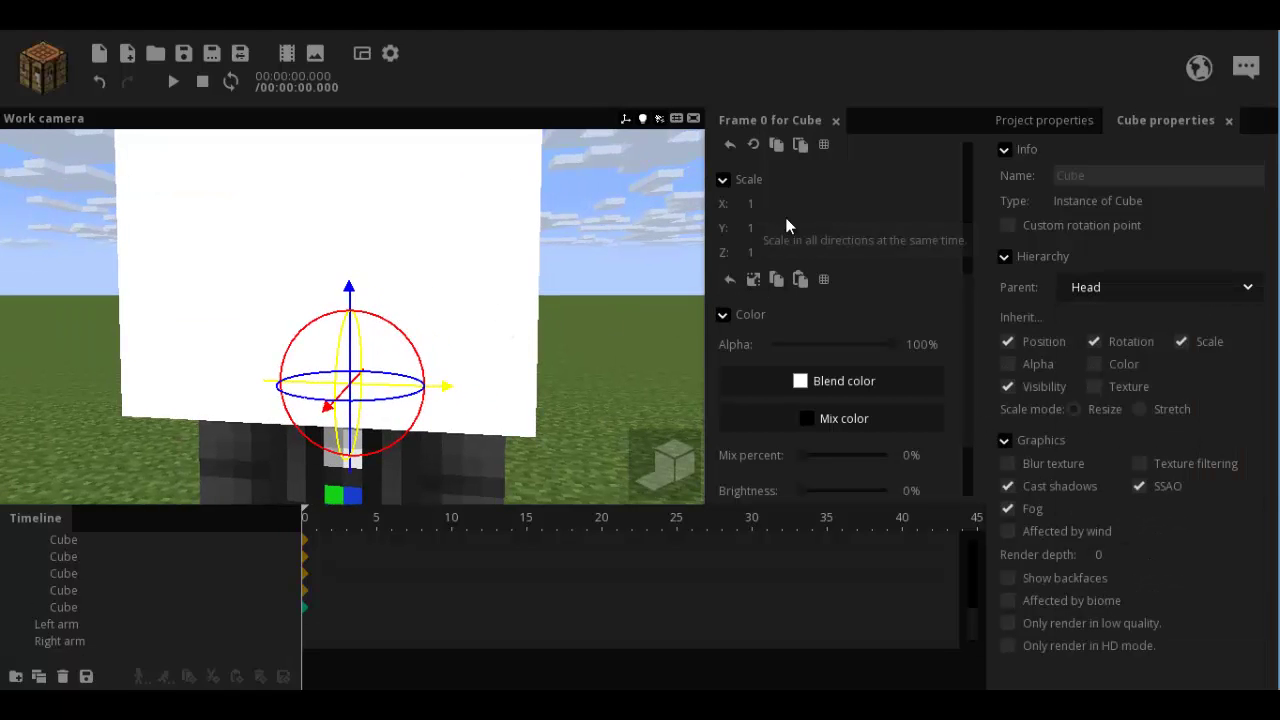
Scale the new cube uniformly to 0.18, switch to separate axis scaling and set its X scale to 0.28.
{"action": "left_click", "coordinate": [754, 281]}
{"action": "left_click_drag", "start_coordinate": [795, 203], "coordinate": [718, 203]}
{"action": "scroll", "coordinate": [463, 229], "scroll_direction": "up", "scroll_amount": 3}
{"action": "left_click_drag", "start_coordinate": [463, 229], "coordinate": [716, 197]}
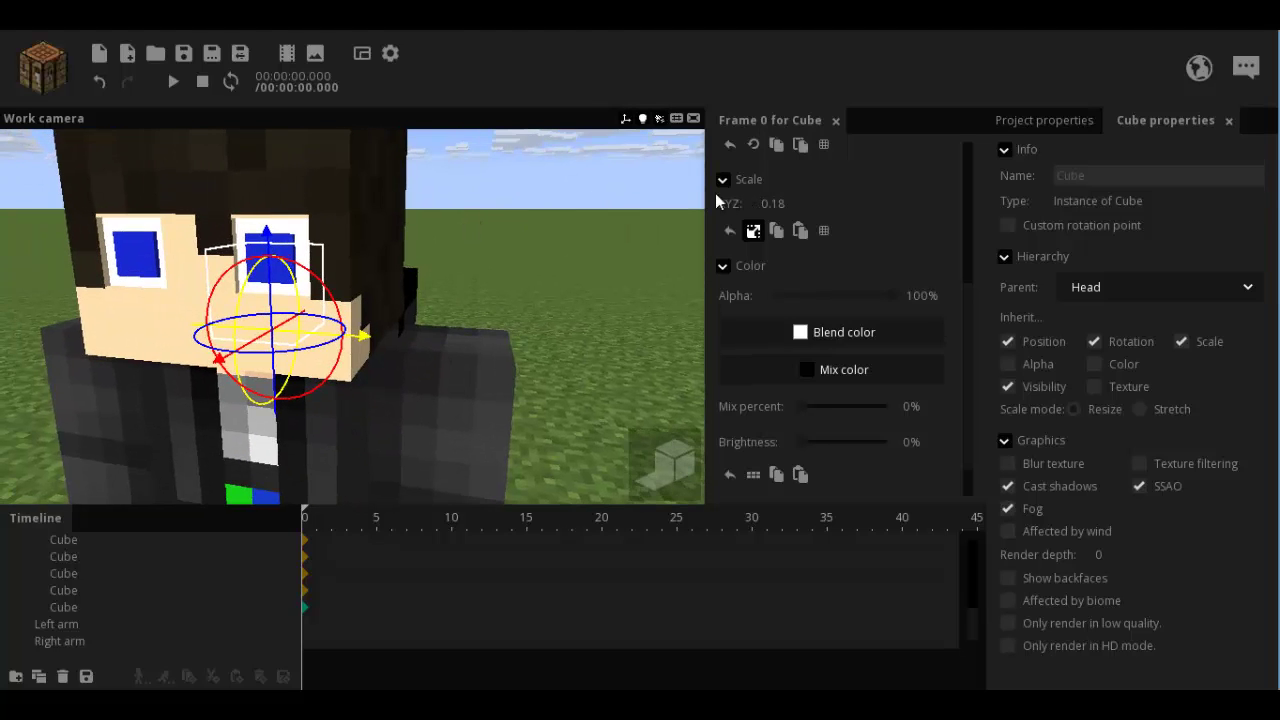
{"action": "left_click", "coordinate": [751, 230]}
{"action": "left_click_drag", "start_coordinate": [794, 206], "coordinate": [818, 205]}
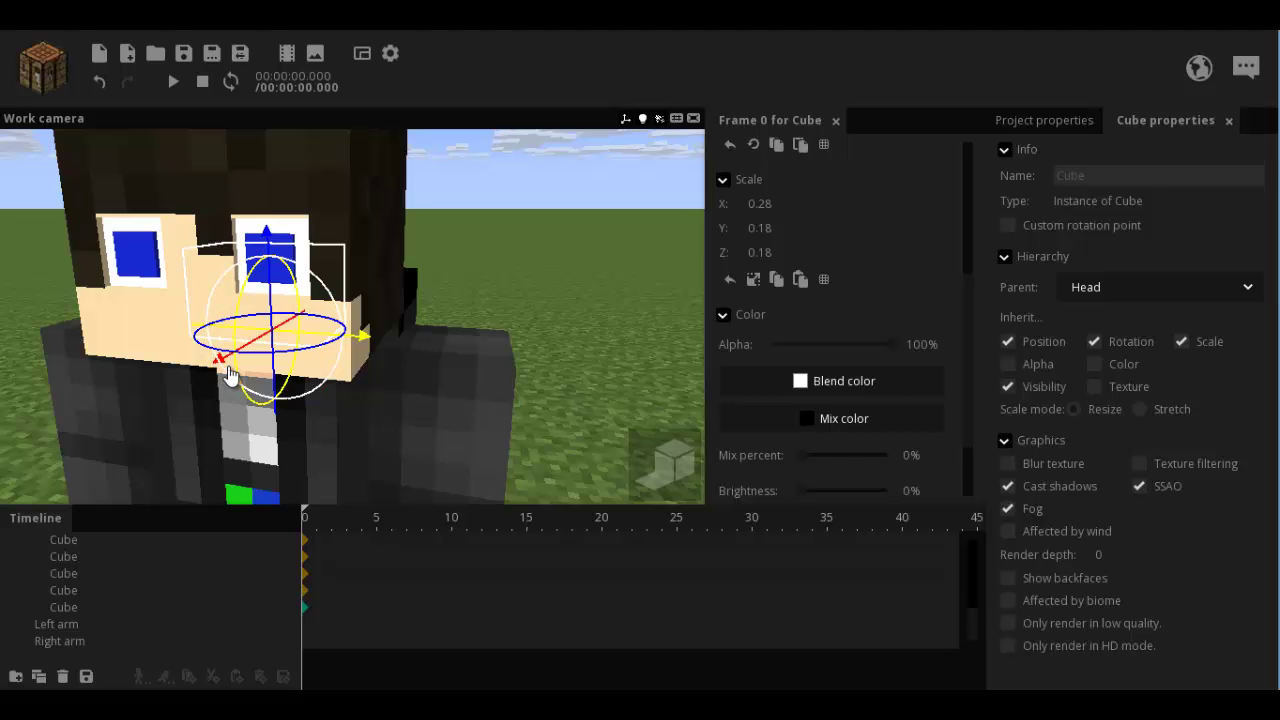
Move the new cube forward to the face surface and along positive X until it sits beneath one eye.
{"action": "left_click_drag", "start_coordinate": [265, 345], "coordinate": [224, 366]}
{"action": "scroll", "coordinate": [26, 232], "scroll_direction": "up", "scroll_amount": 5}
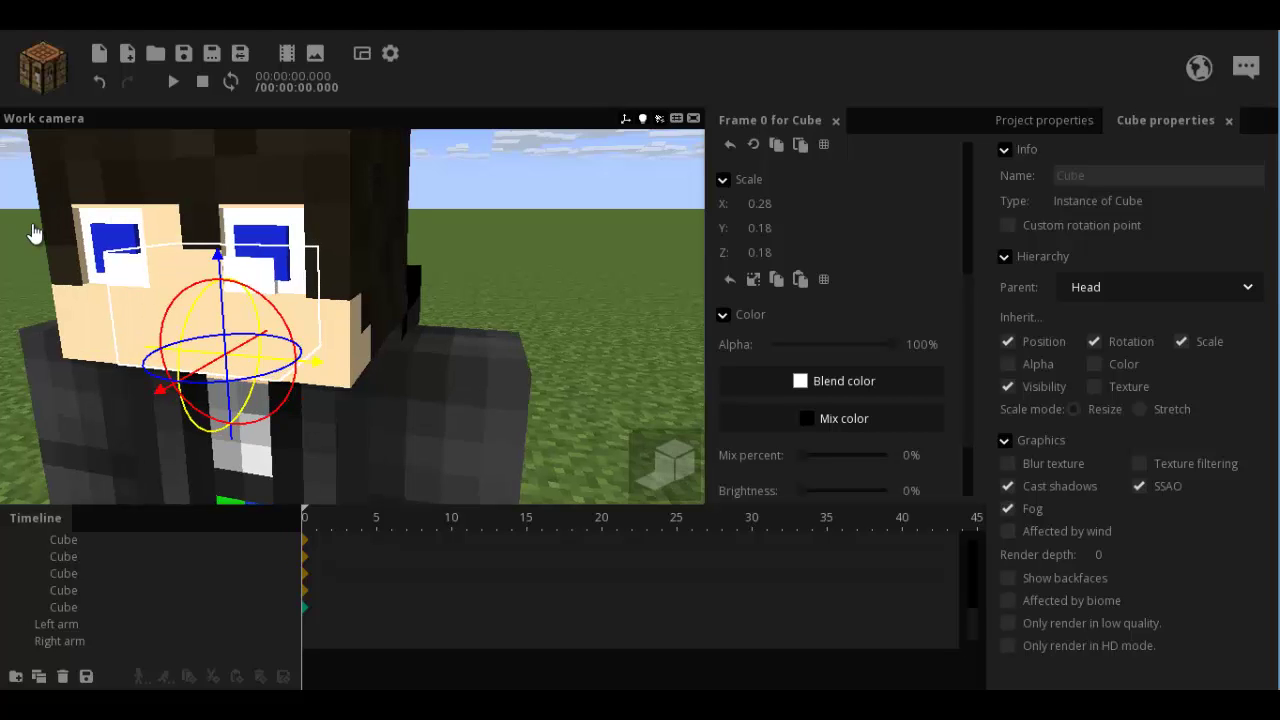
{"action": "right_click_drag", "start_coordinate": [14, 219], "coordinate": [33, 225]}
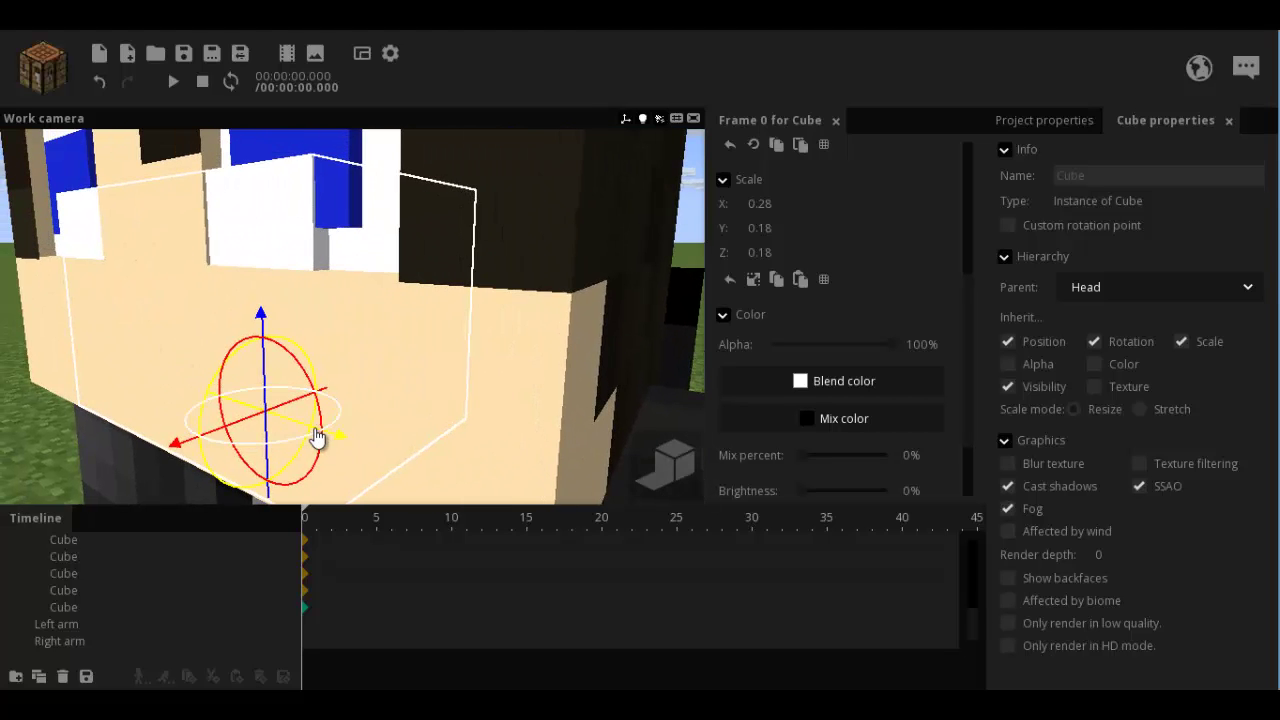
{"action": "left_click_drag", "start_coordinate": [302, 427], "coordinate": [366, 440]}
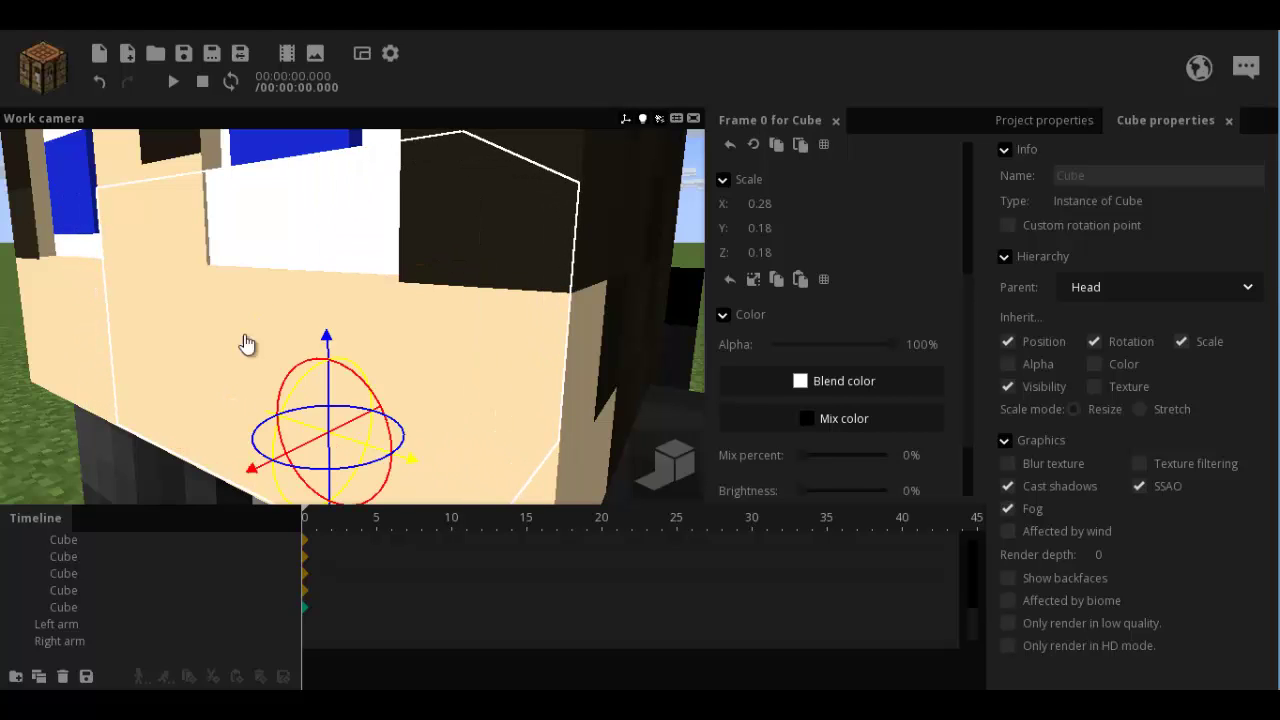
Set the cube's X scale to 0.22 and Y scale to 0.06, centring it at the lower edge of the eye opening.
{"action": "scroll", "coordinate": [243, 337], "scroll_direction": "up", "scroll_amount": 4}
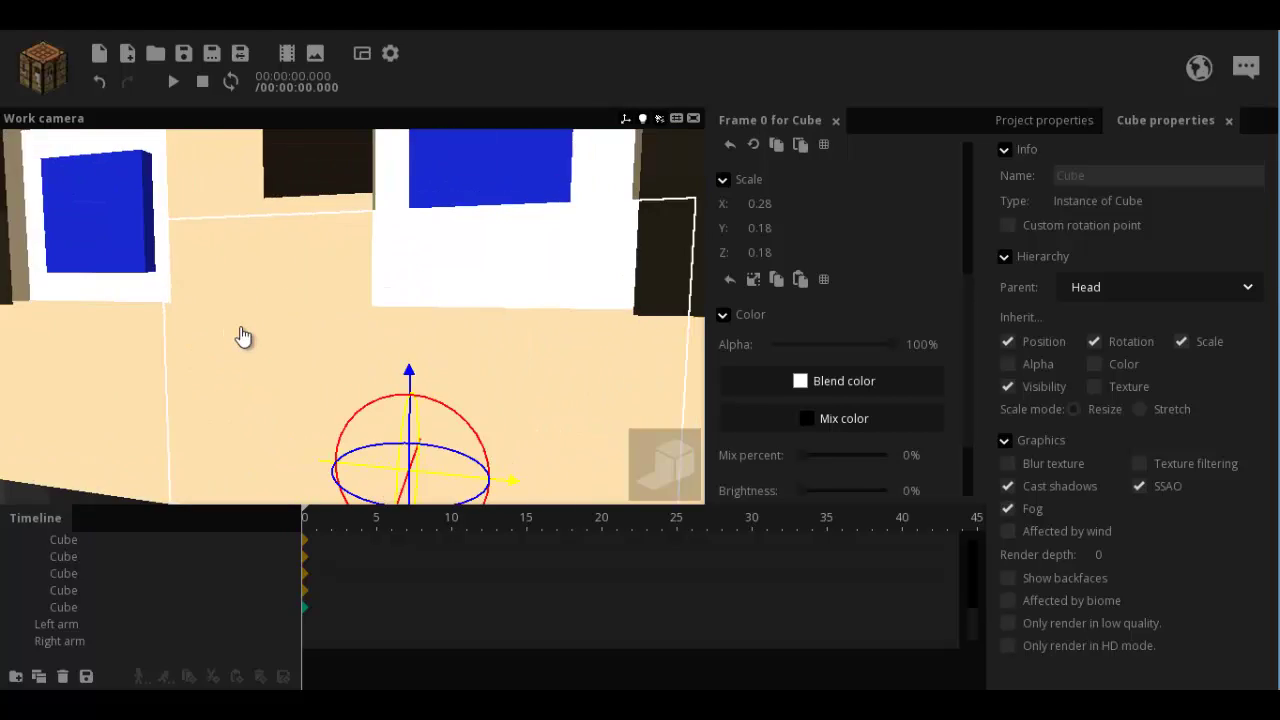
{"action": "scroll", "coordinate": [243, 337], "scroll_direction": "down", "scroll_amount": 3}
{"action": "left_click_drag", "start_coordinate": [865, 197], "coordinate": [851, 197]}
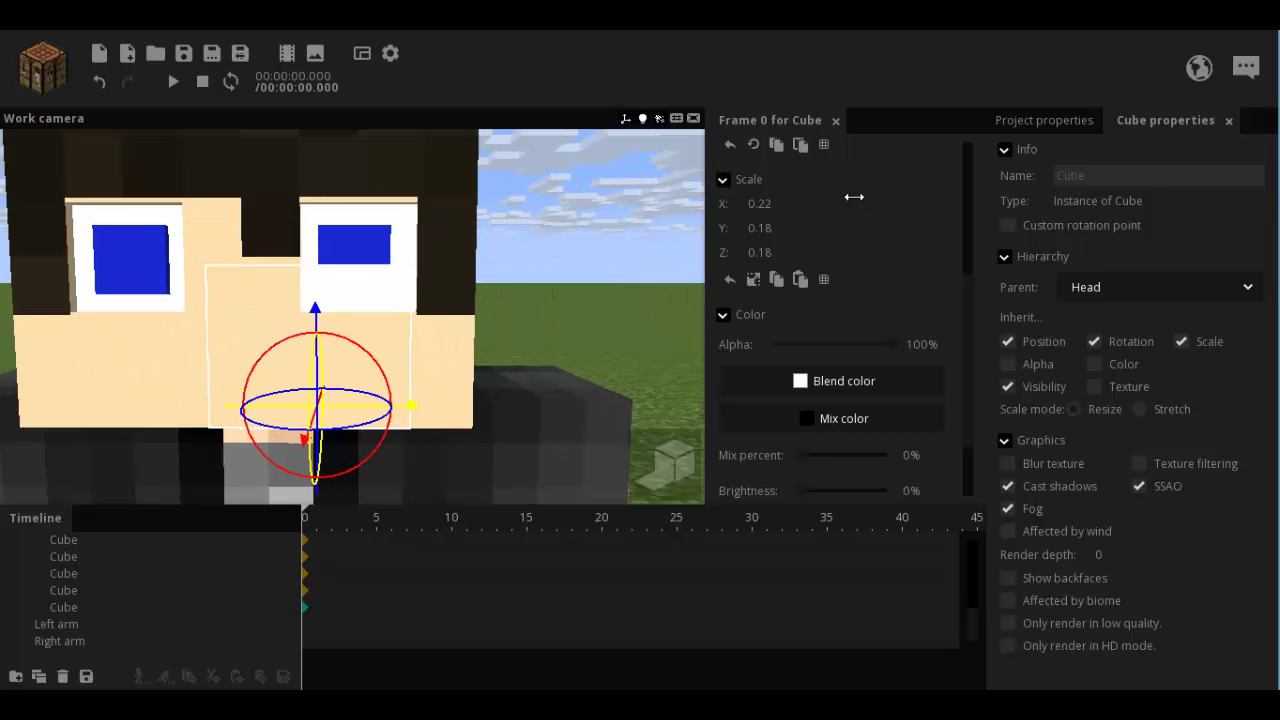
{"action": "left_click_drag", "start_coordinate": [414, 410], "coordinate": [446, 411]}
{"action": "left_click_drag", "start_coordinate": [813, 229], "coordinate": [760, 228]}
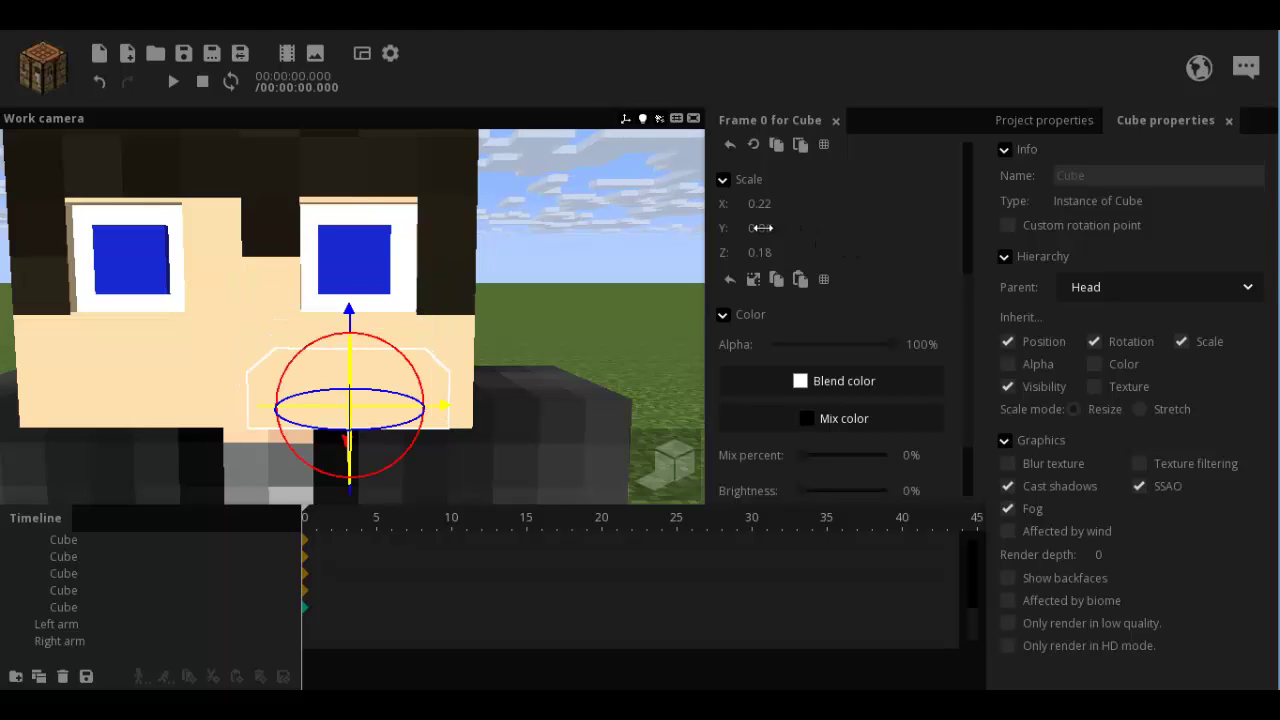
{"action": "left_click_drag", "start_coordinate": [358, 318], "coordinate": [327, 255]}
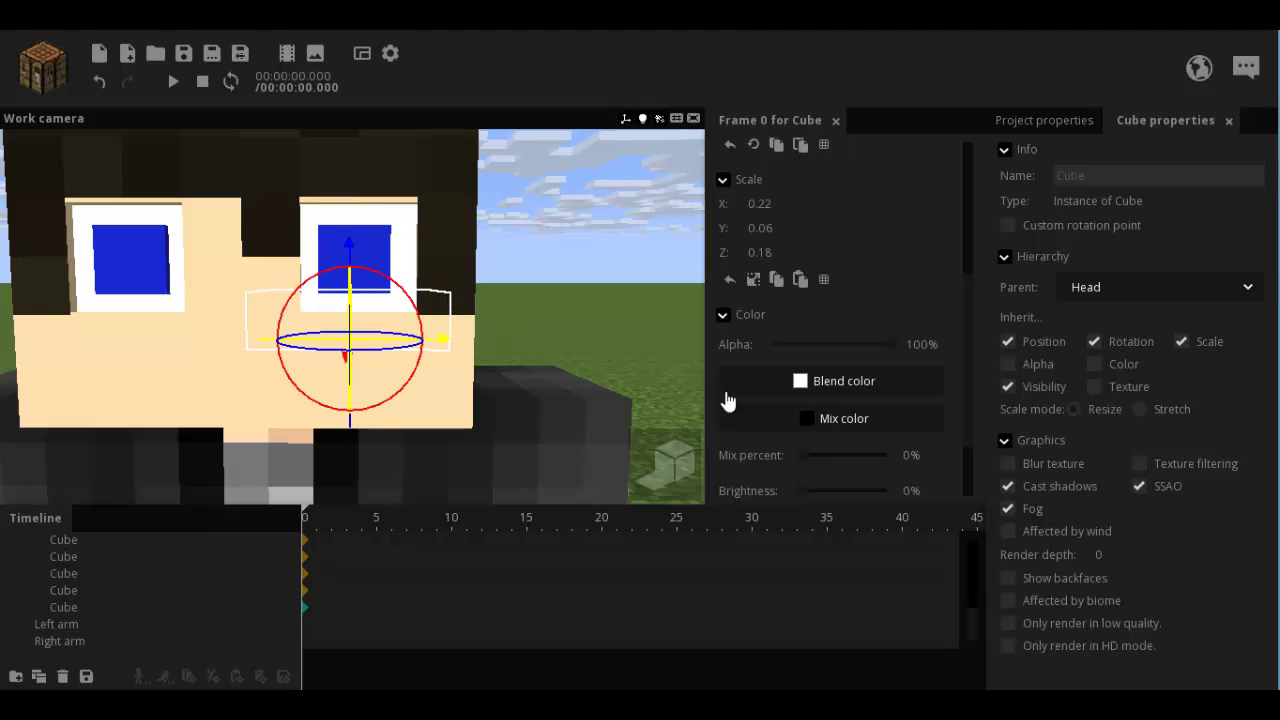
Set the cube's blend color to a bright cyan and lower the cube until it is hidden just below the eye opening.
{"action": "left_click", "coordinate": [730, 378]}
{"action": "left_click_drag", "start_coordinate": [672, 344], "coordinate": [692, 272]}
{"action": "left_click", "coordinate": [648, 468]}
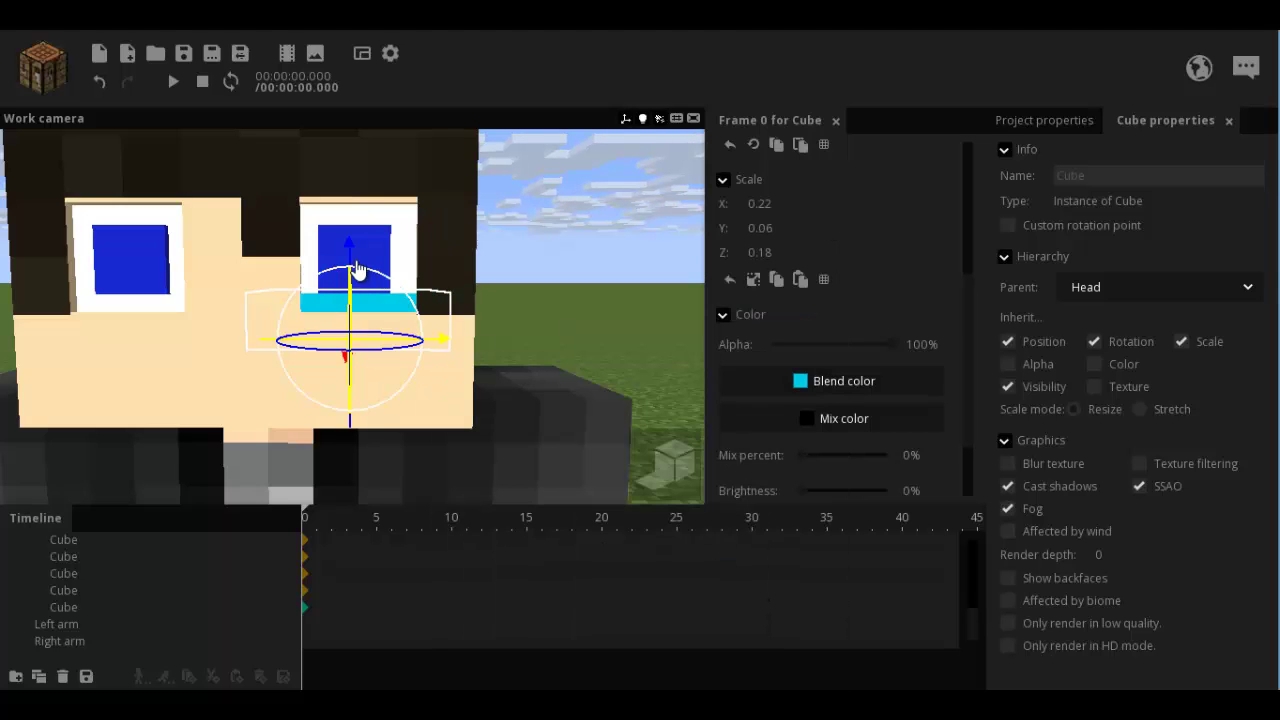
{"action": "mouse_move", "coordinate": [355, 273]}
{"action": "left_mouse_down"}
{"action": "mouse_move", "coordinate": [362, 282]}
{"action": "mouse_move", "coordinate": [368, 262]}
{"action": "mouse_move", "coordinate": [367, 282]}
{"action": "left_mouse_up"}
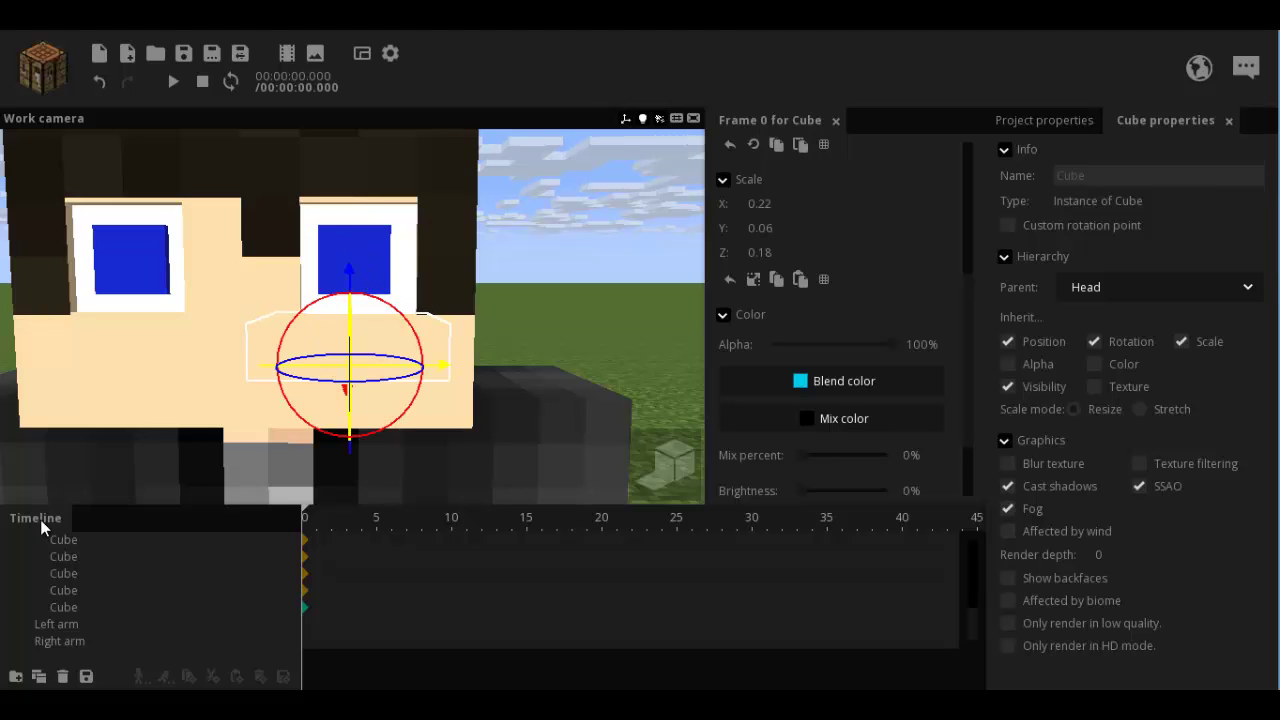
Duplicate the cyan cube and set the copy's X position to -1.8144 to mirror it under the other eye.
{"action": "left_click", "coordinate": [46, 678]}
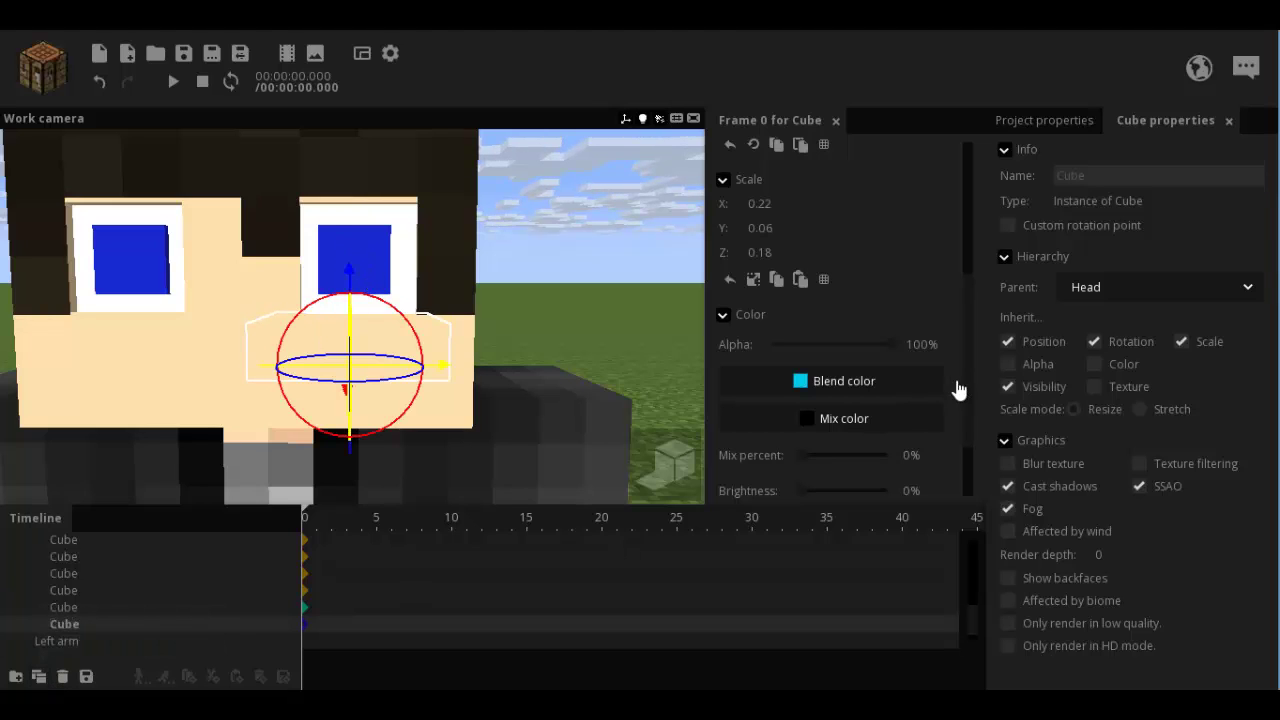
{"action": "left_click_drag", "start_coordinate": [970, 366], "coordinate": [963, 200]}
{"action": "left_click", "coordinate": [750, 173]}
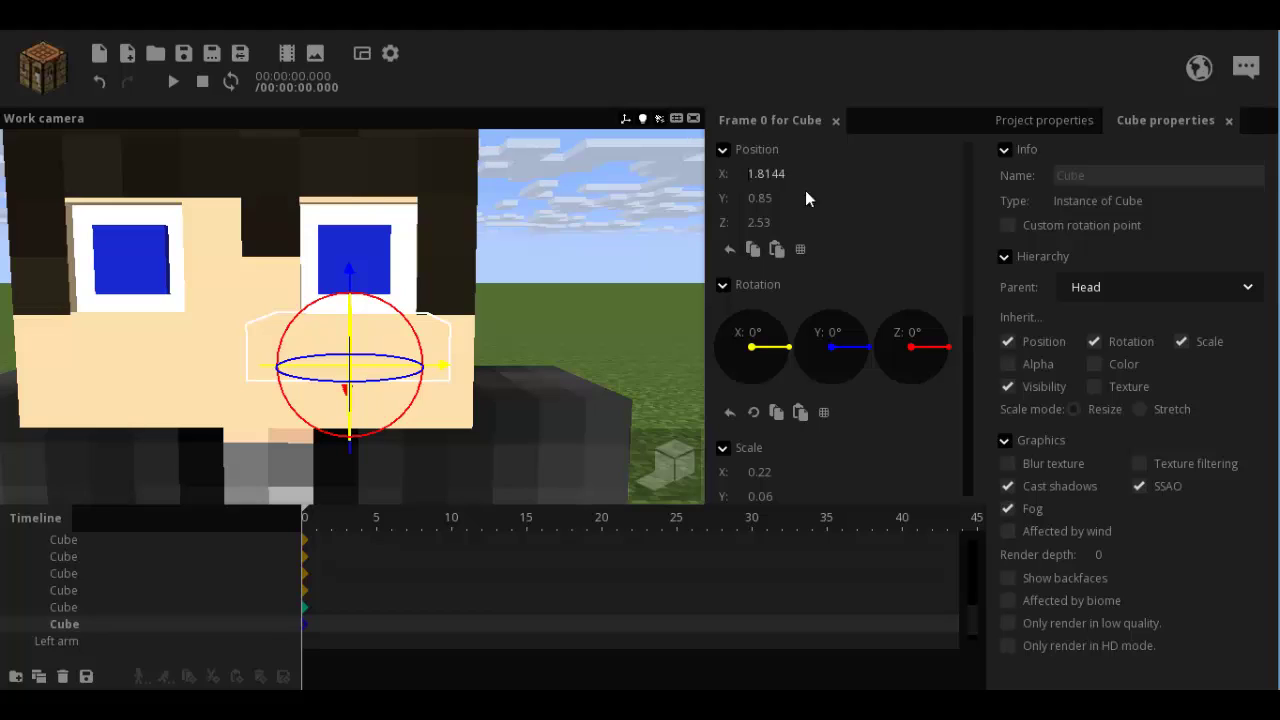
{"action": "type", "text": "-"}
{"action": "key", "text": "Return"}
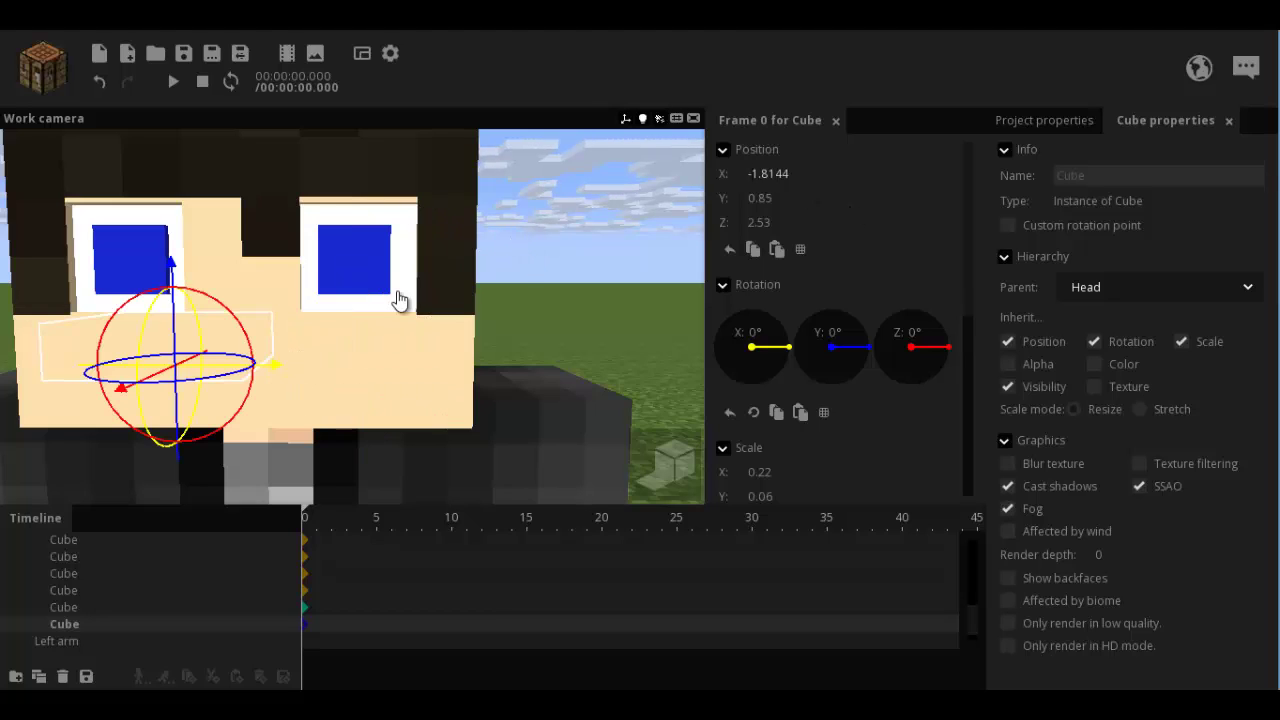
{"action": "left_click", "coordinate": [78, 608], "text": "shift"}
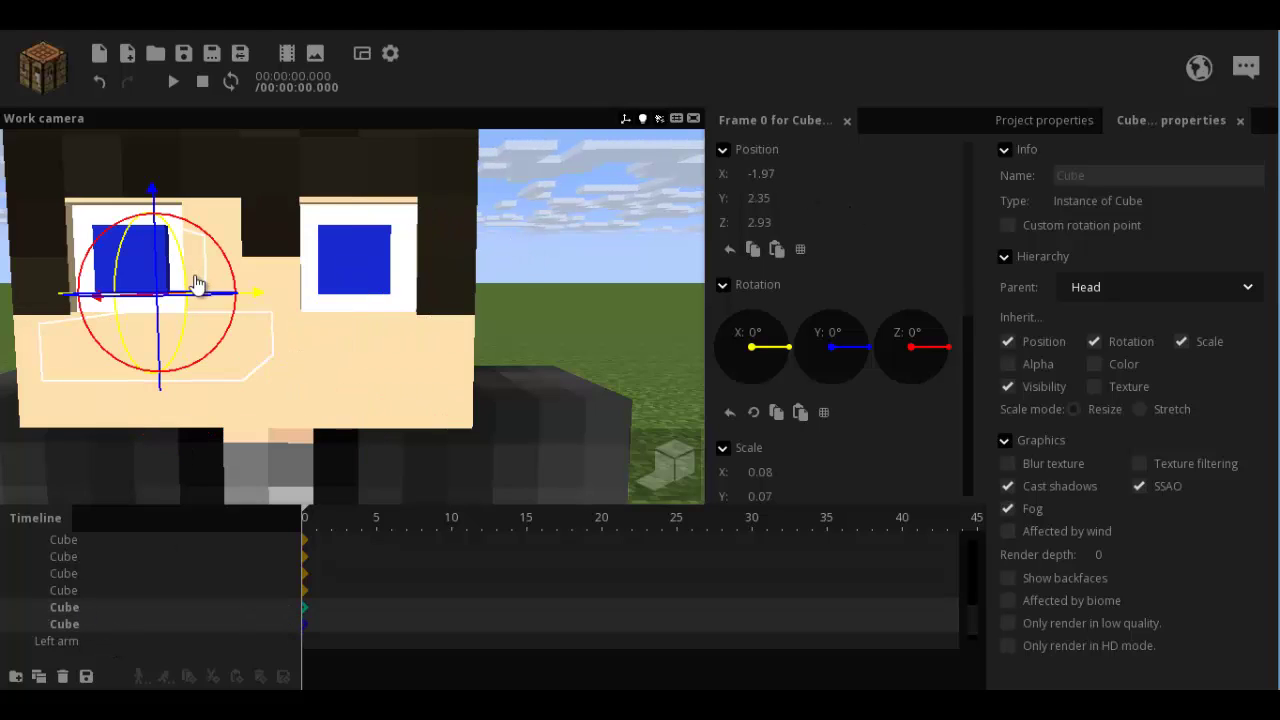
{"action": "left_click", "coordinate": [541, 350]}
{"action": "left_click", "coordinate": [386, 334]}
{"action": "left_click", "coordinate": [386, 334]}
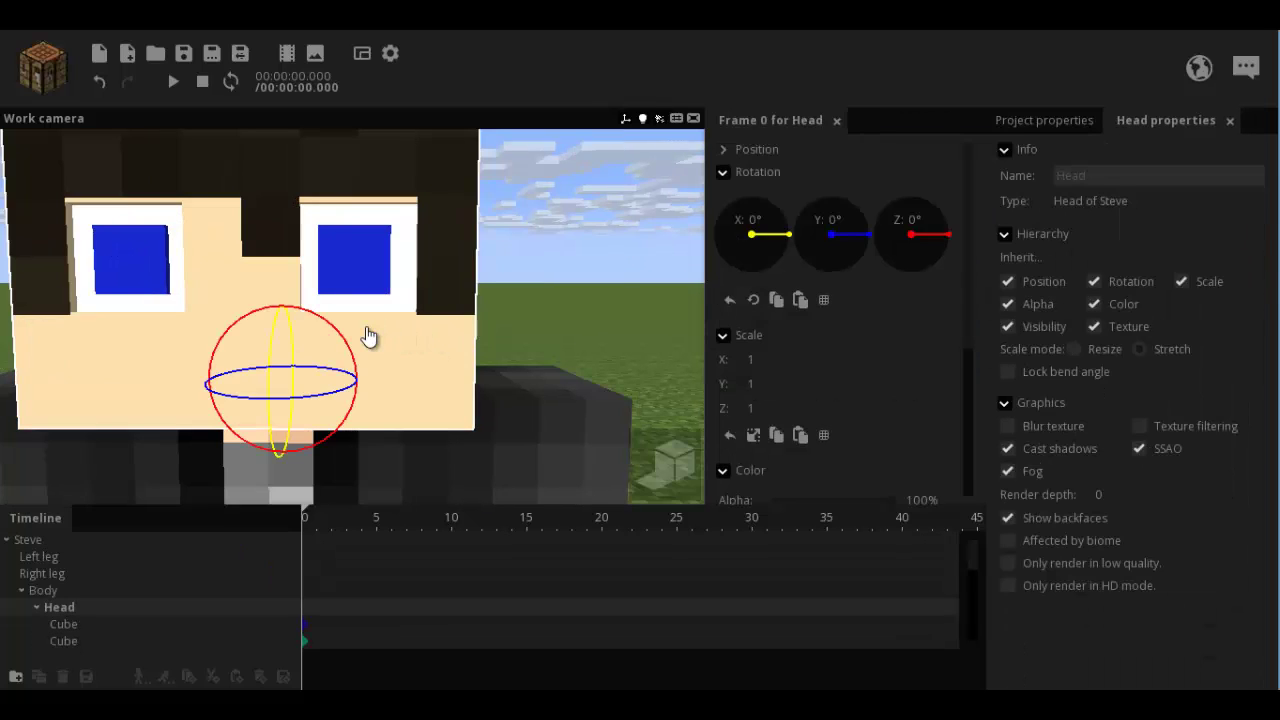
{"action": "left_click", "coordinate": [366, 334]}
{"action": "left_click", "coordinate": [123, 340]}
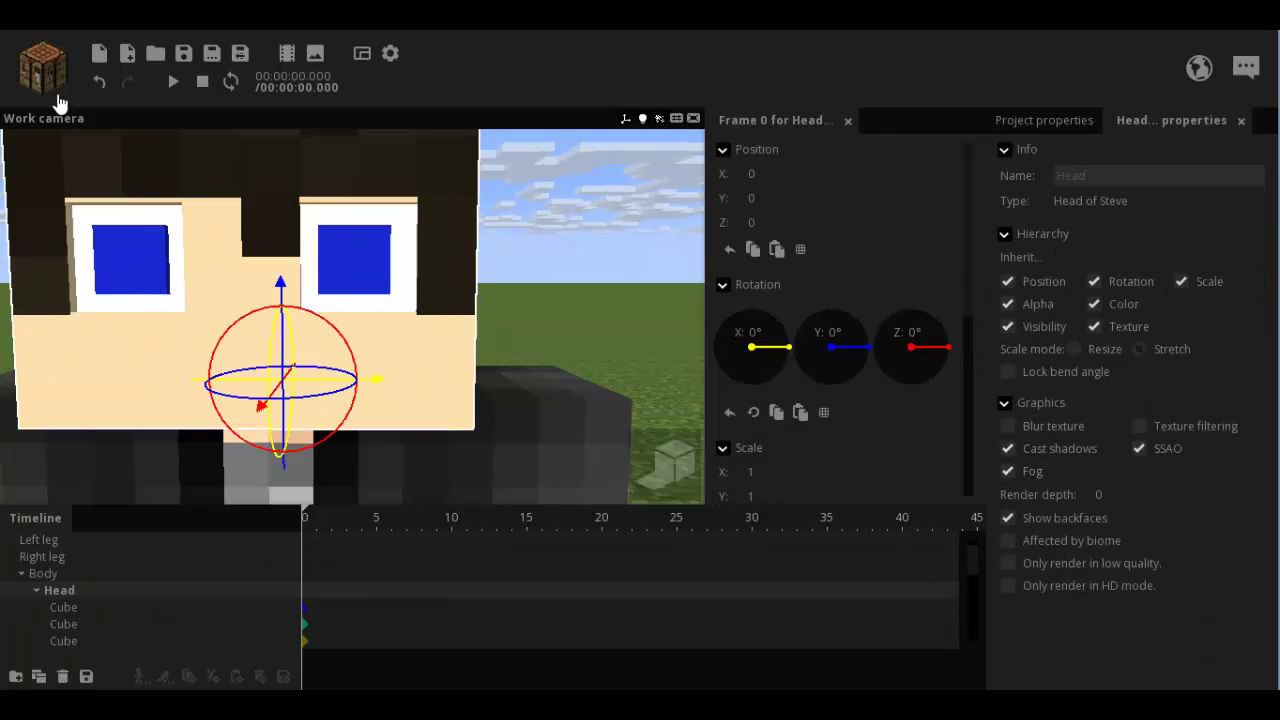
{"action": "left_click", "coordinate": [93, 83]}
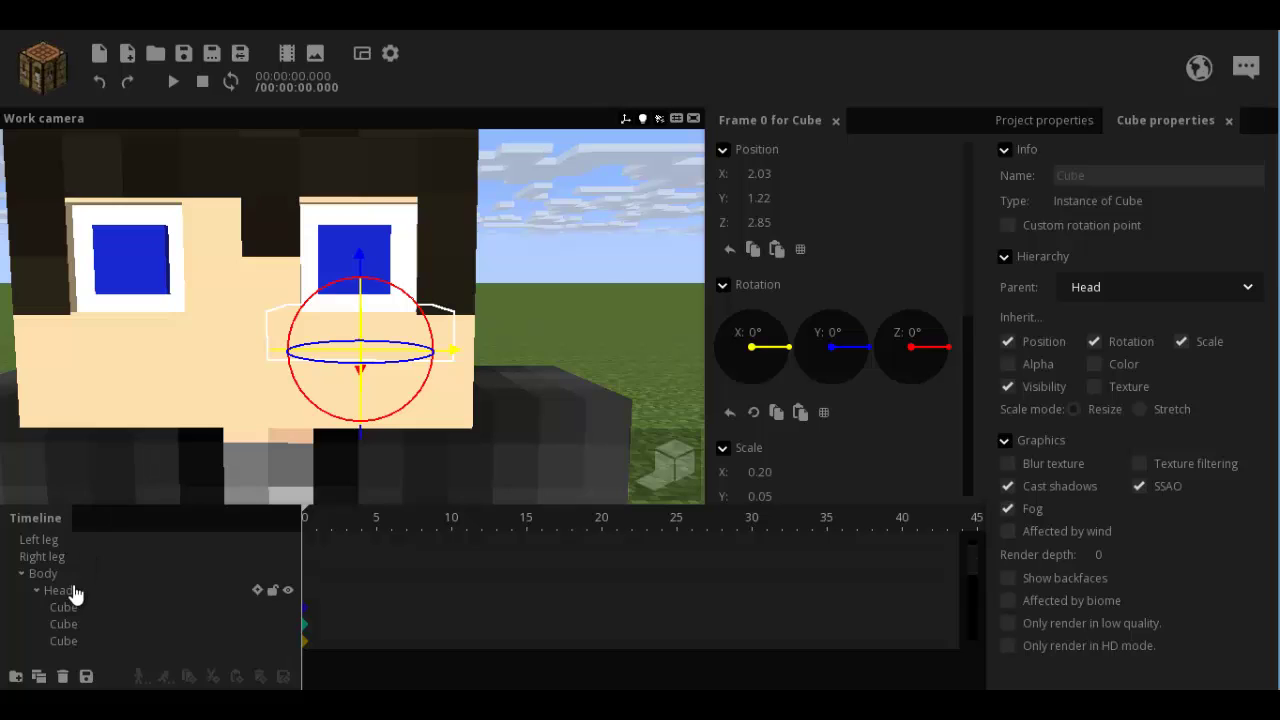
Examine the finished eyes and face from the front, from the sides, up close and from a distance.
{"action": "left_click", "coordinate": [571, 314]}
{"action": "scroll", "coordinate": [575, 315], "scroll_direction": "up", "scroll_amount": 2}
{"action": "left_click_drag", "start_coordinate": [574, 308], "coordinate": [574, 306]}
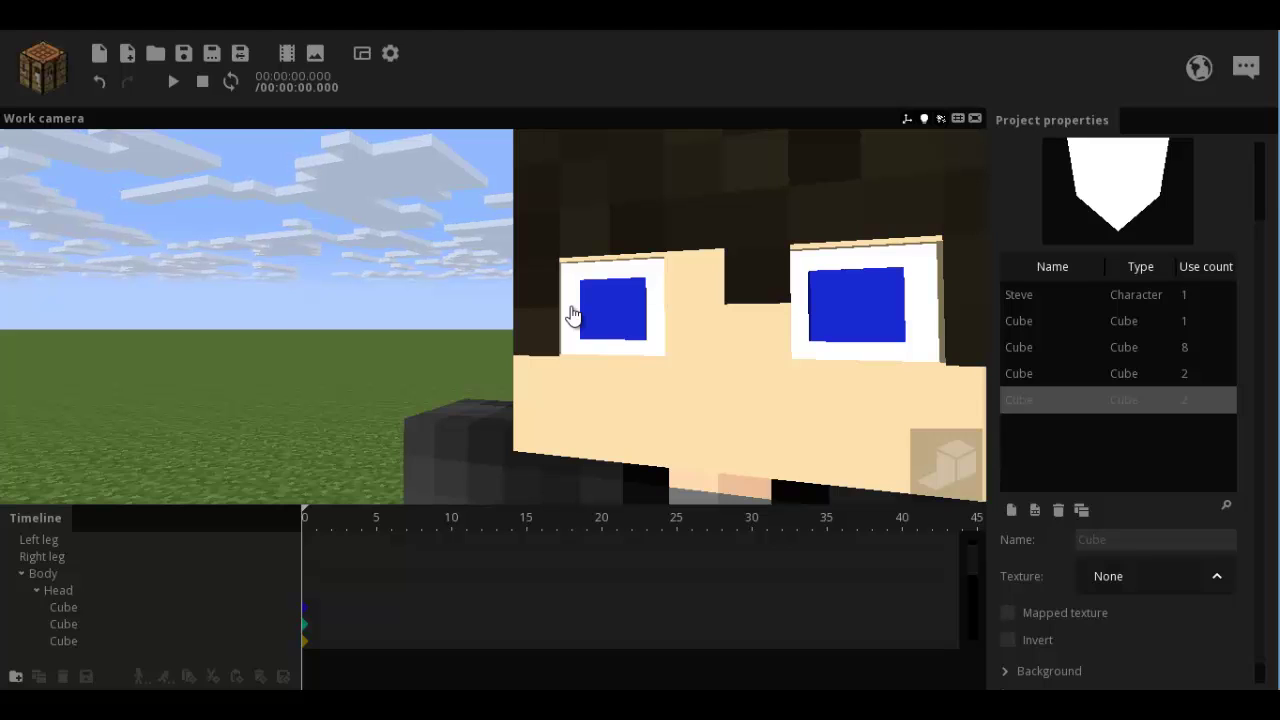
{"action": "right_click_drag", "start_coordinate": [573, 312], "coordinate": [573, 310]}
{"action": "key", "text": "w"}
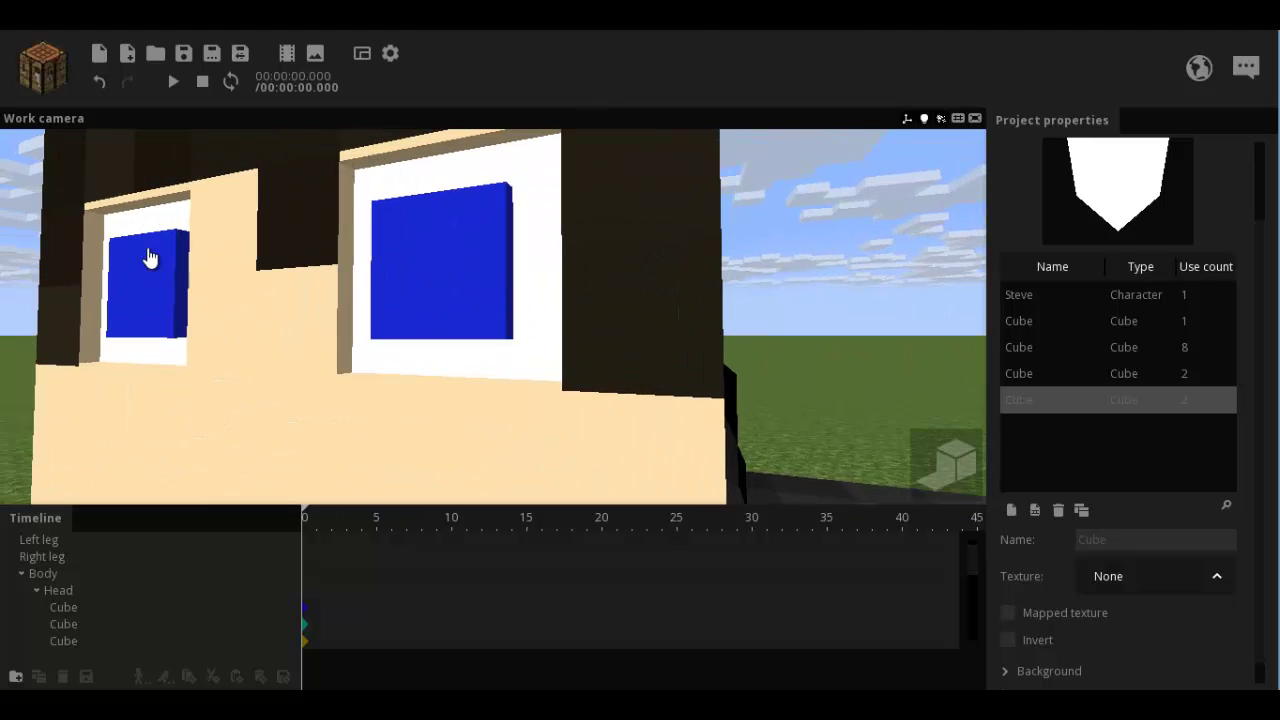
{"action": "right_click_drag", "start_coordinate": [480, 277], "coordinate": [407, 259]}
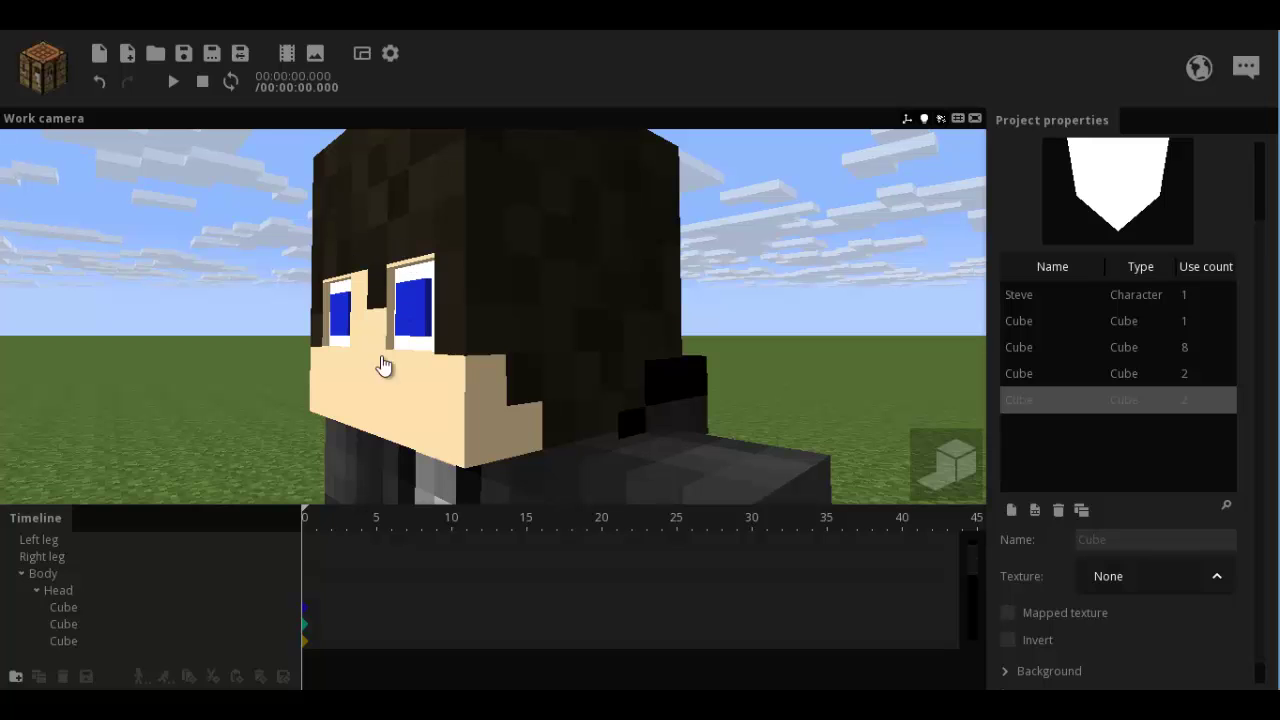
{"action": "scroll", "coordinate": [503, 277], "scroll_direction": "down", "scroll_amount": 4}
{"action": "right_click_drag", "start_coordinate": [503, 277], "coordinate": [510, 317]}
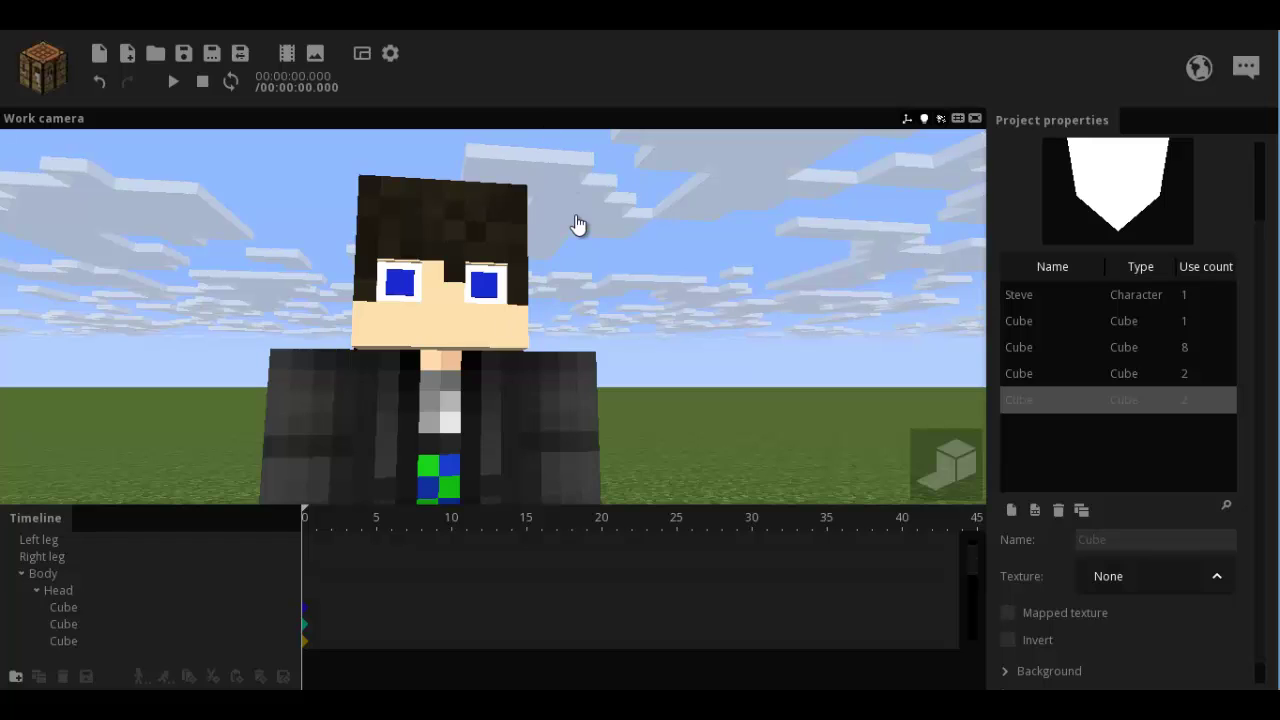
{"action": "scroll", "coordinate": [577, 225], "scroll_direction": "up", "scroll_amount": 4}
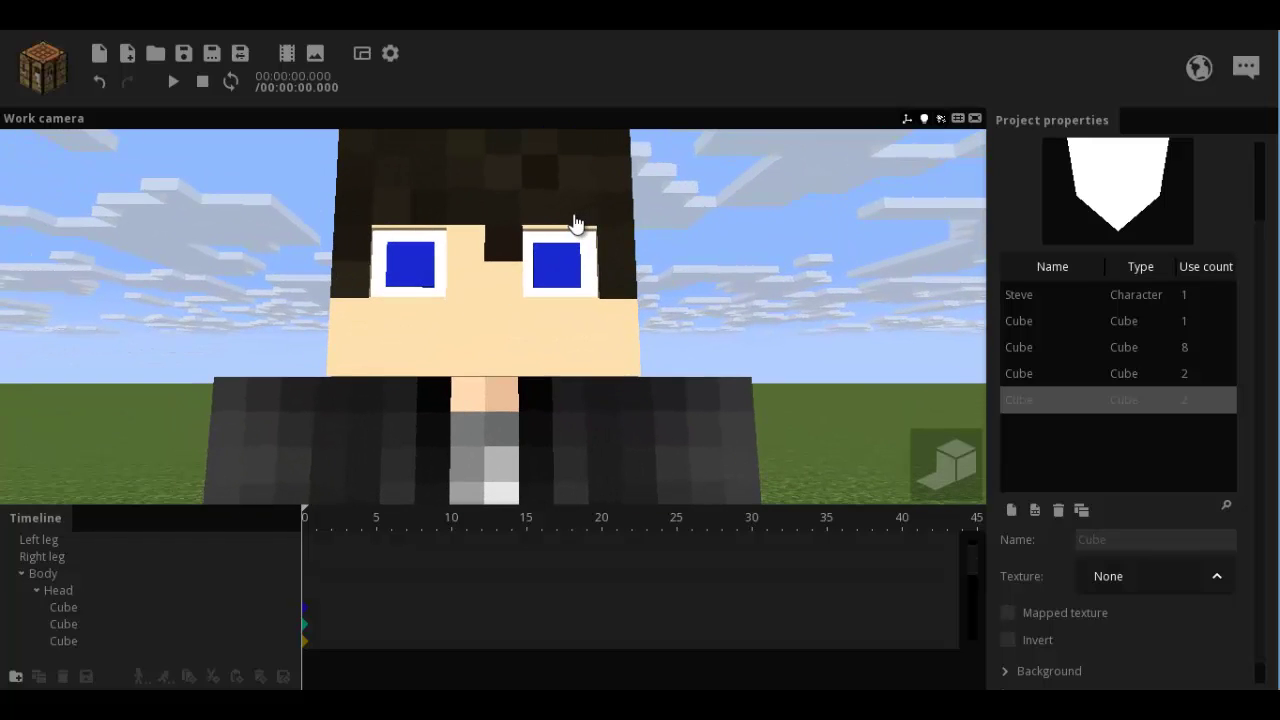
{"action": "left_click_drag", "start_coordinate": [706, 264], "coordinate": [702, 262]}
{"action": "right_click_drag", "start_coordinate": [704, 269], "coordinate": [706, 271]}
{"action": "right_click_drag", "start_coordinate": [409, 249], "coordinate": [408, 250]}
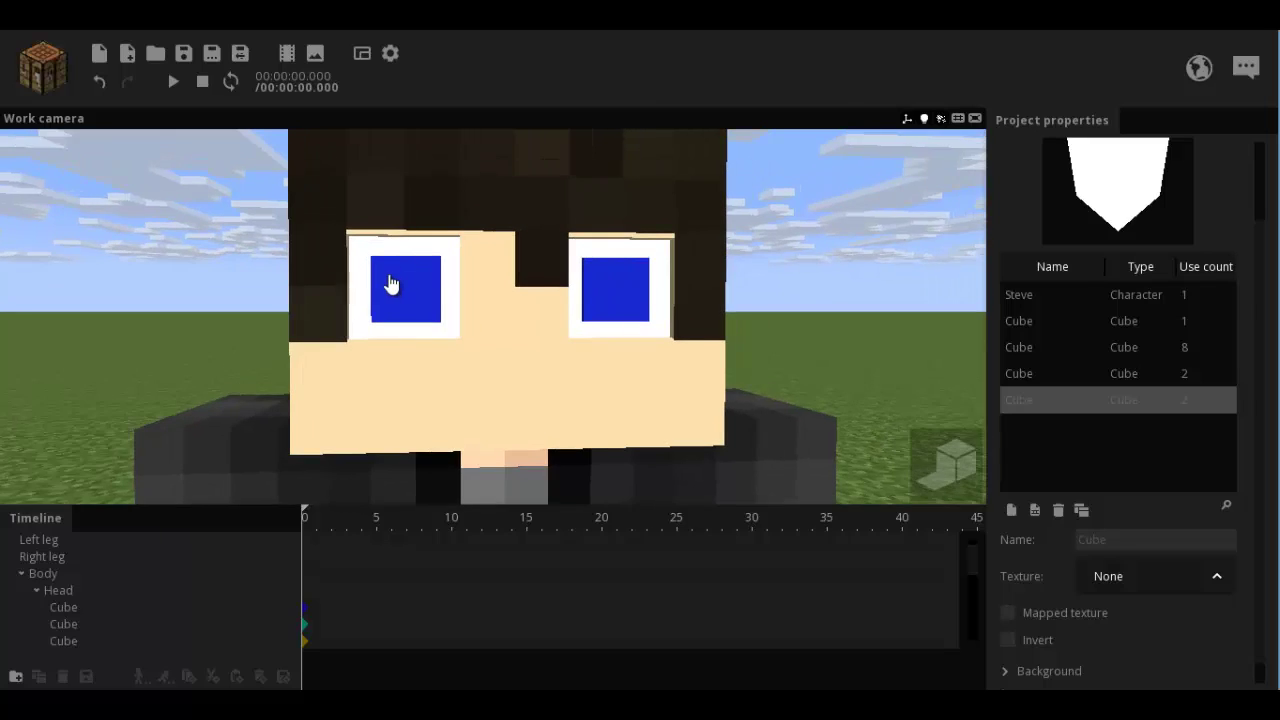
Select both blue iris cubes and shift them together slightly along negative X, bringing the one on the positive side to X 1.86.
{"action": "left_click", "coordinate": [390, 285]}
{"action": "left_click", "coordinate": [474, 284], "text": "shift"}
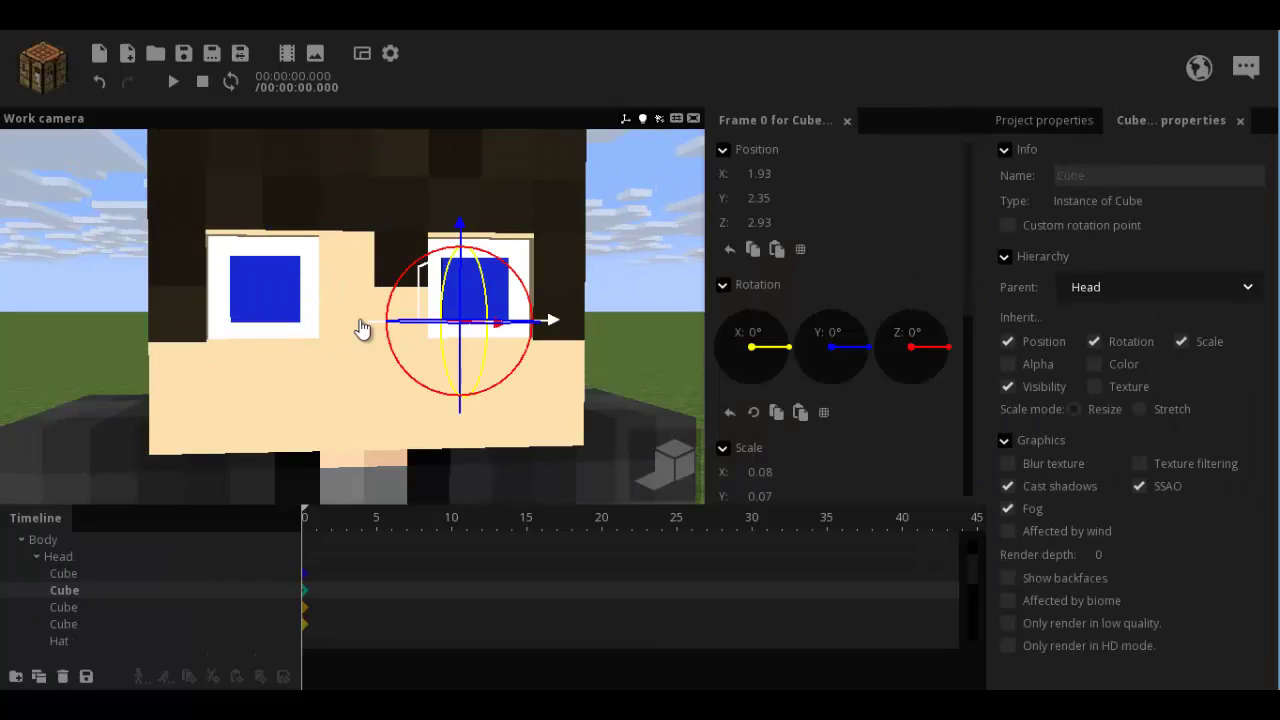
{"action": "mouse_move", "coordinate": [371, 327]}
{"action": "left_mouse_down"}
{"action": "mouse_move", "coordinate": [345, 328]}
{"action": "mouse_move", "coordinate": [403, 340]}
{"action": "mouse_move", "coordinate": [348, 340]}
{"action": "mouse_move", "coordinate": [380, 343]}
{"action": "mouse_move", "coordinate": [369, 335]}
{"action": "left_mouse_up"}
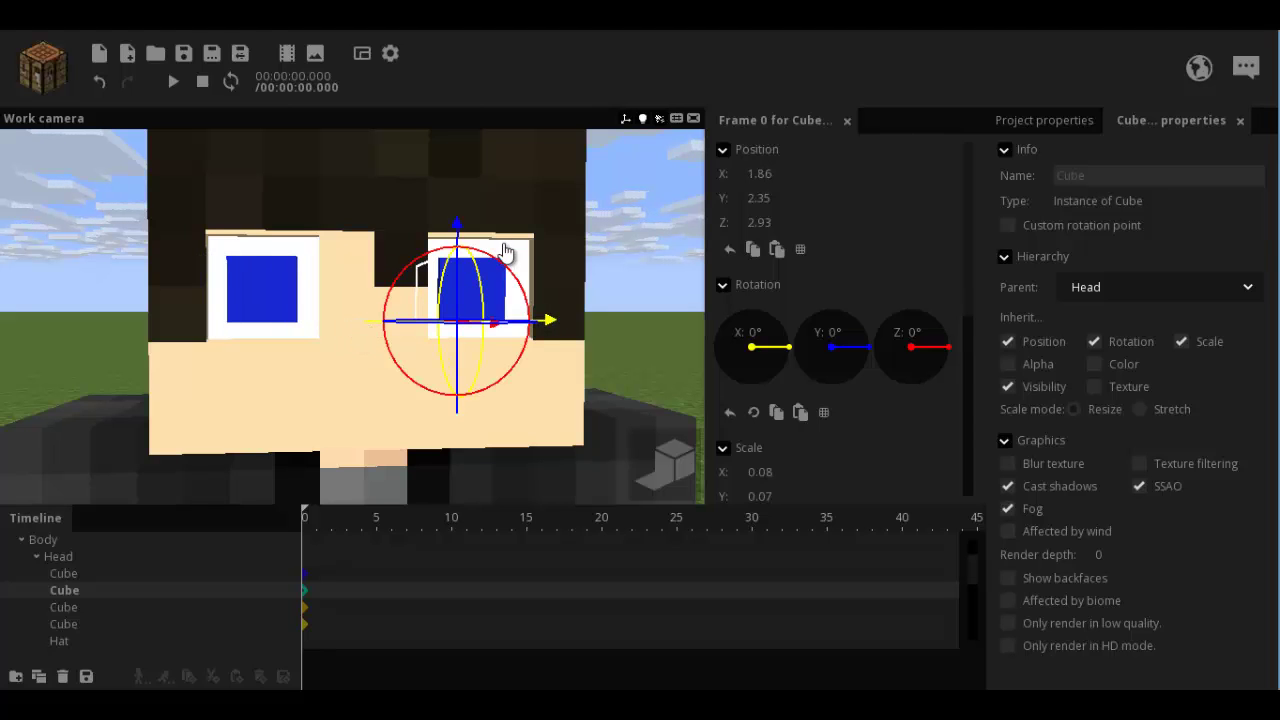
{"action": "left_click", "coordinate": [614, 234]}
{"action": "scroll", "coordinate": [595, 238], "scroll_direction": "down", "scroll_amount": 1}
{"action": "left_click_drag", "start_coordinate": [595, 238], "coordinate": [596, 236]}
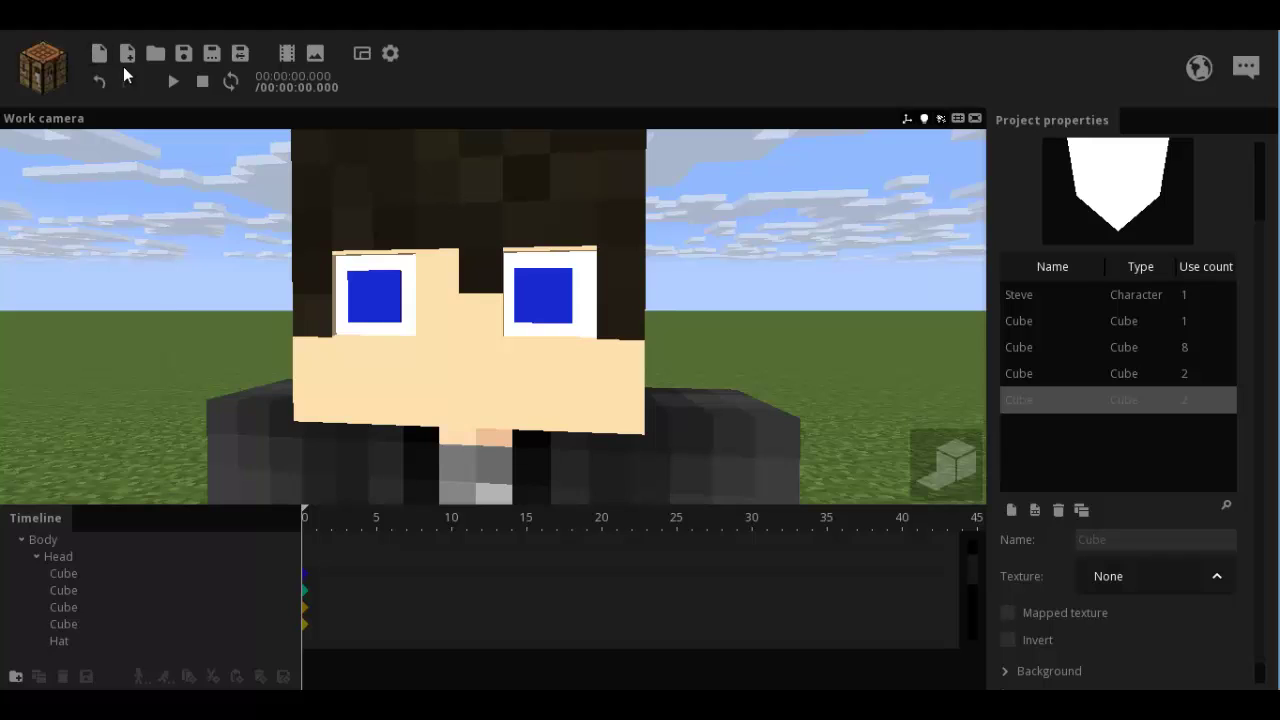
Collapse the Steve hierarchy in the timeline and add a keyframe for Steve at frame 0.
{"action": "left_click", "coordinate": [21, 540]}
{"action": "left_click", "coordinate": [7, 543]}
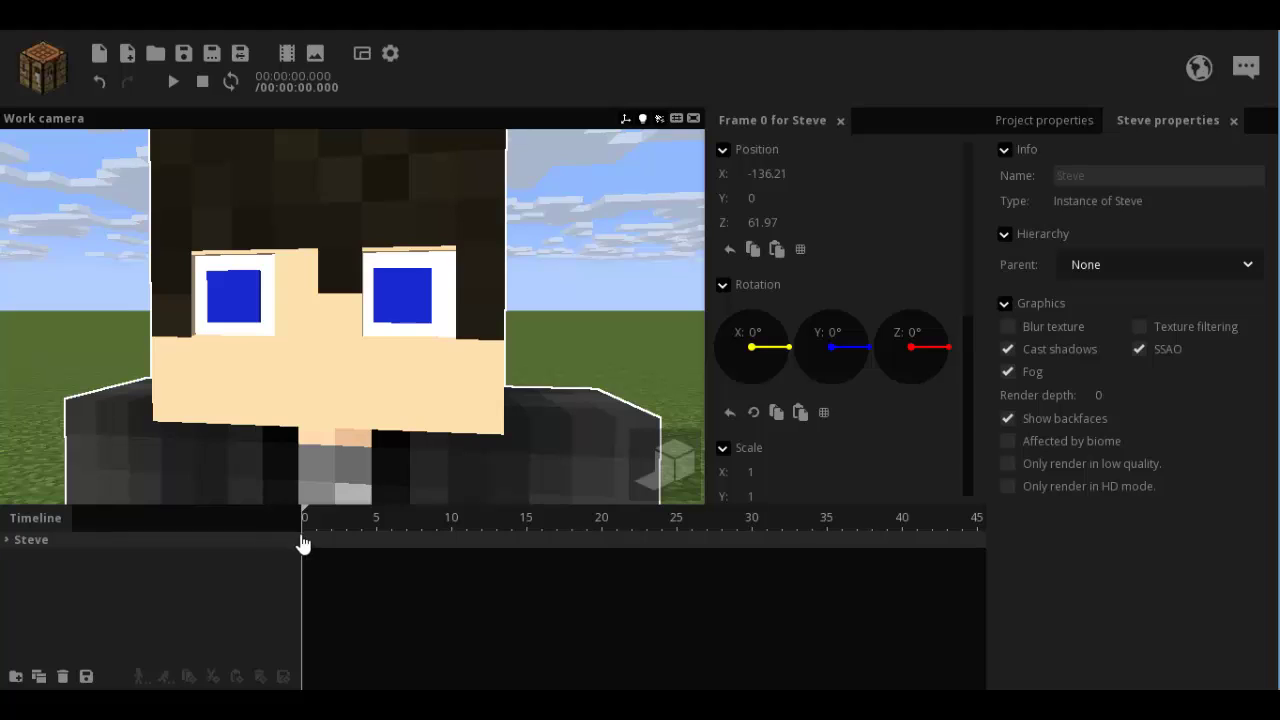
{"action": "left_click", "coordinate": [301, 537]}
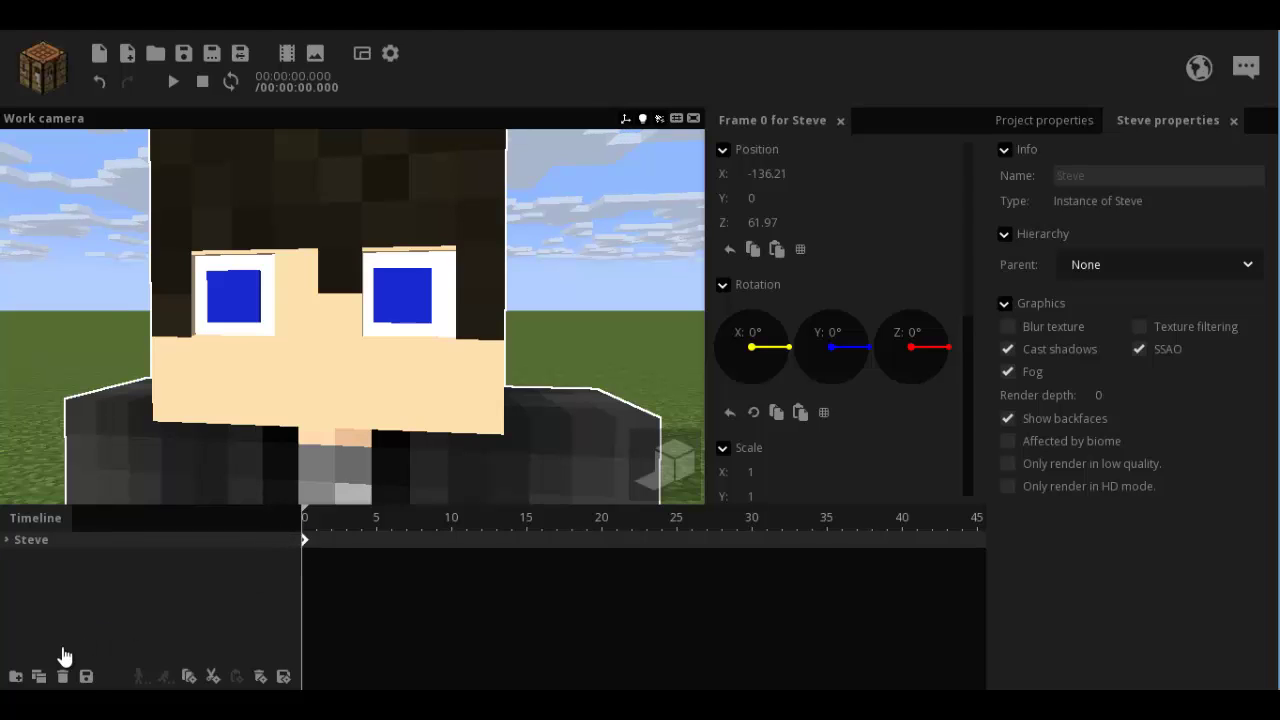